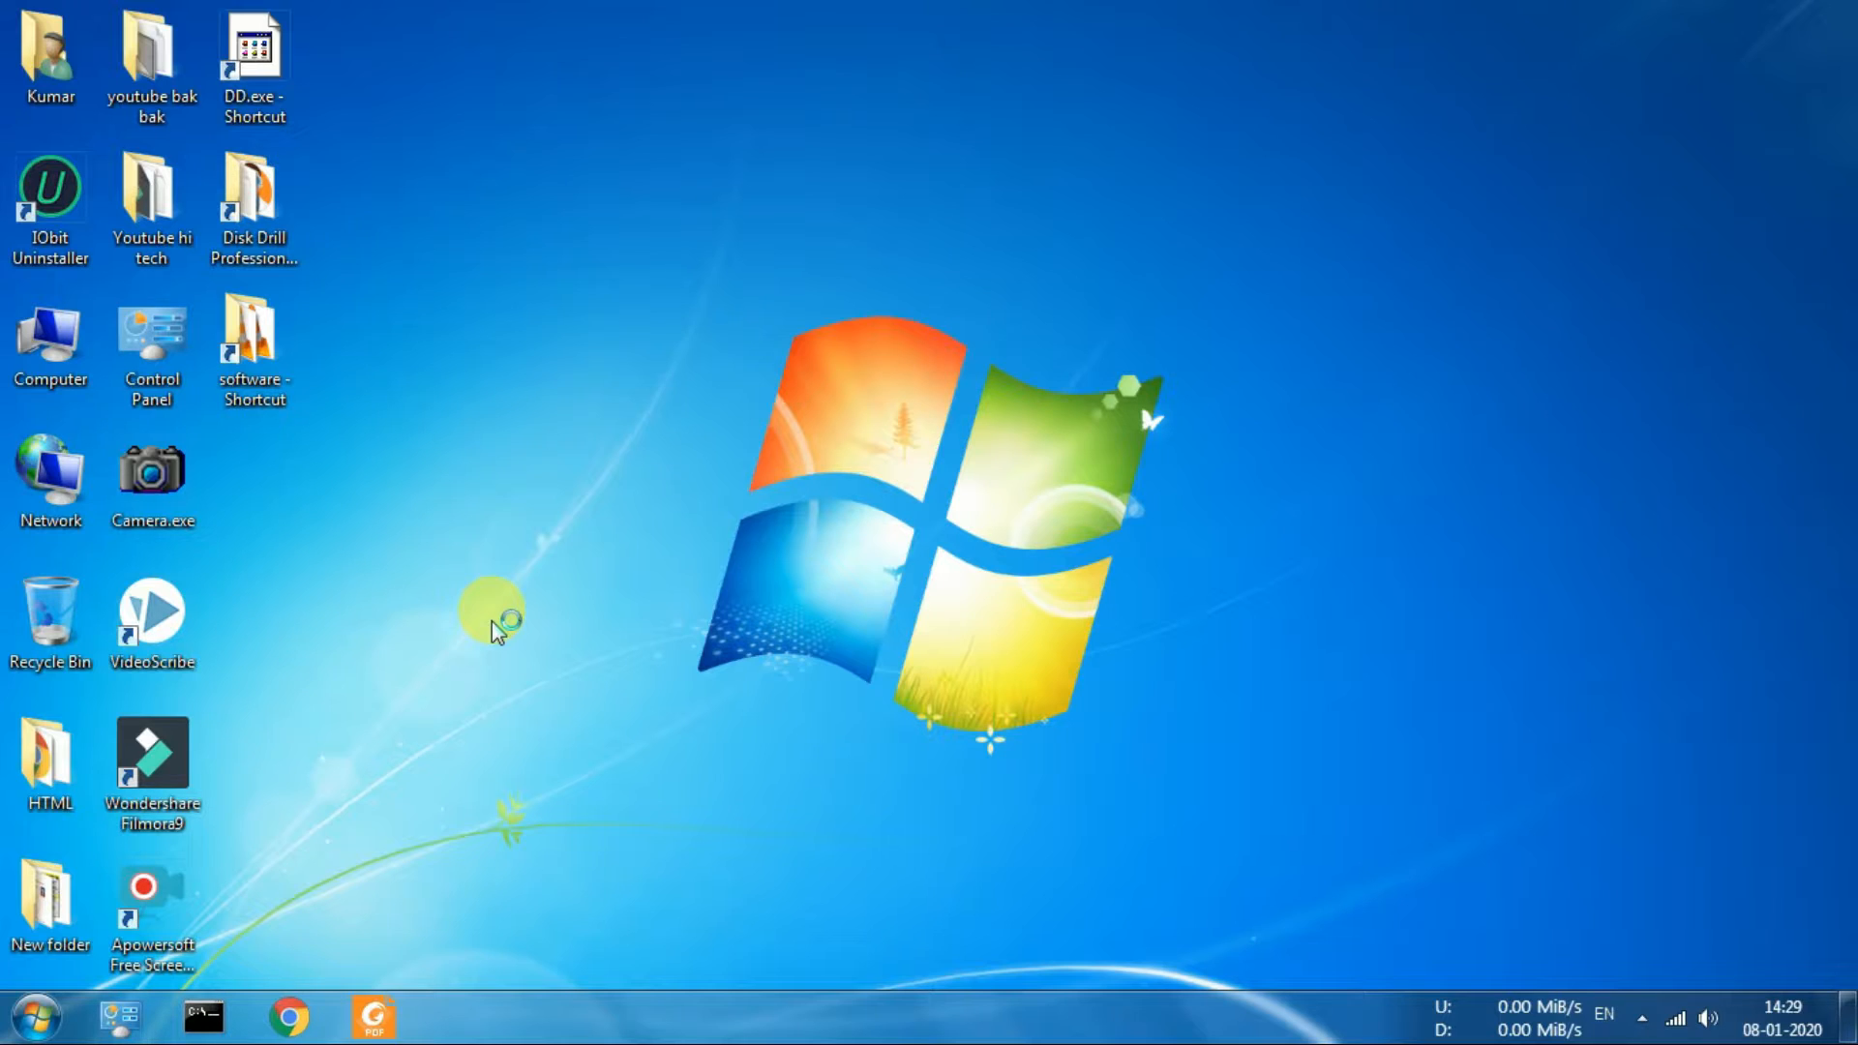
{"action": "double_click", "coordinate": [283, 201]}
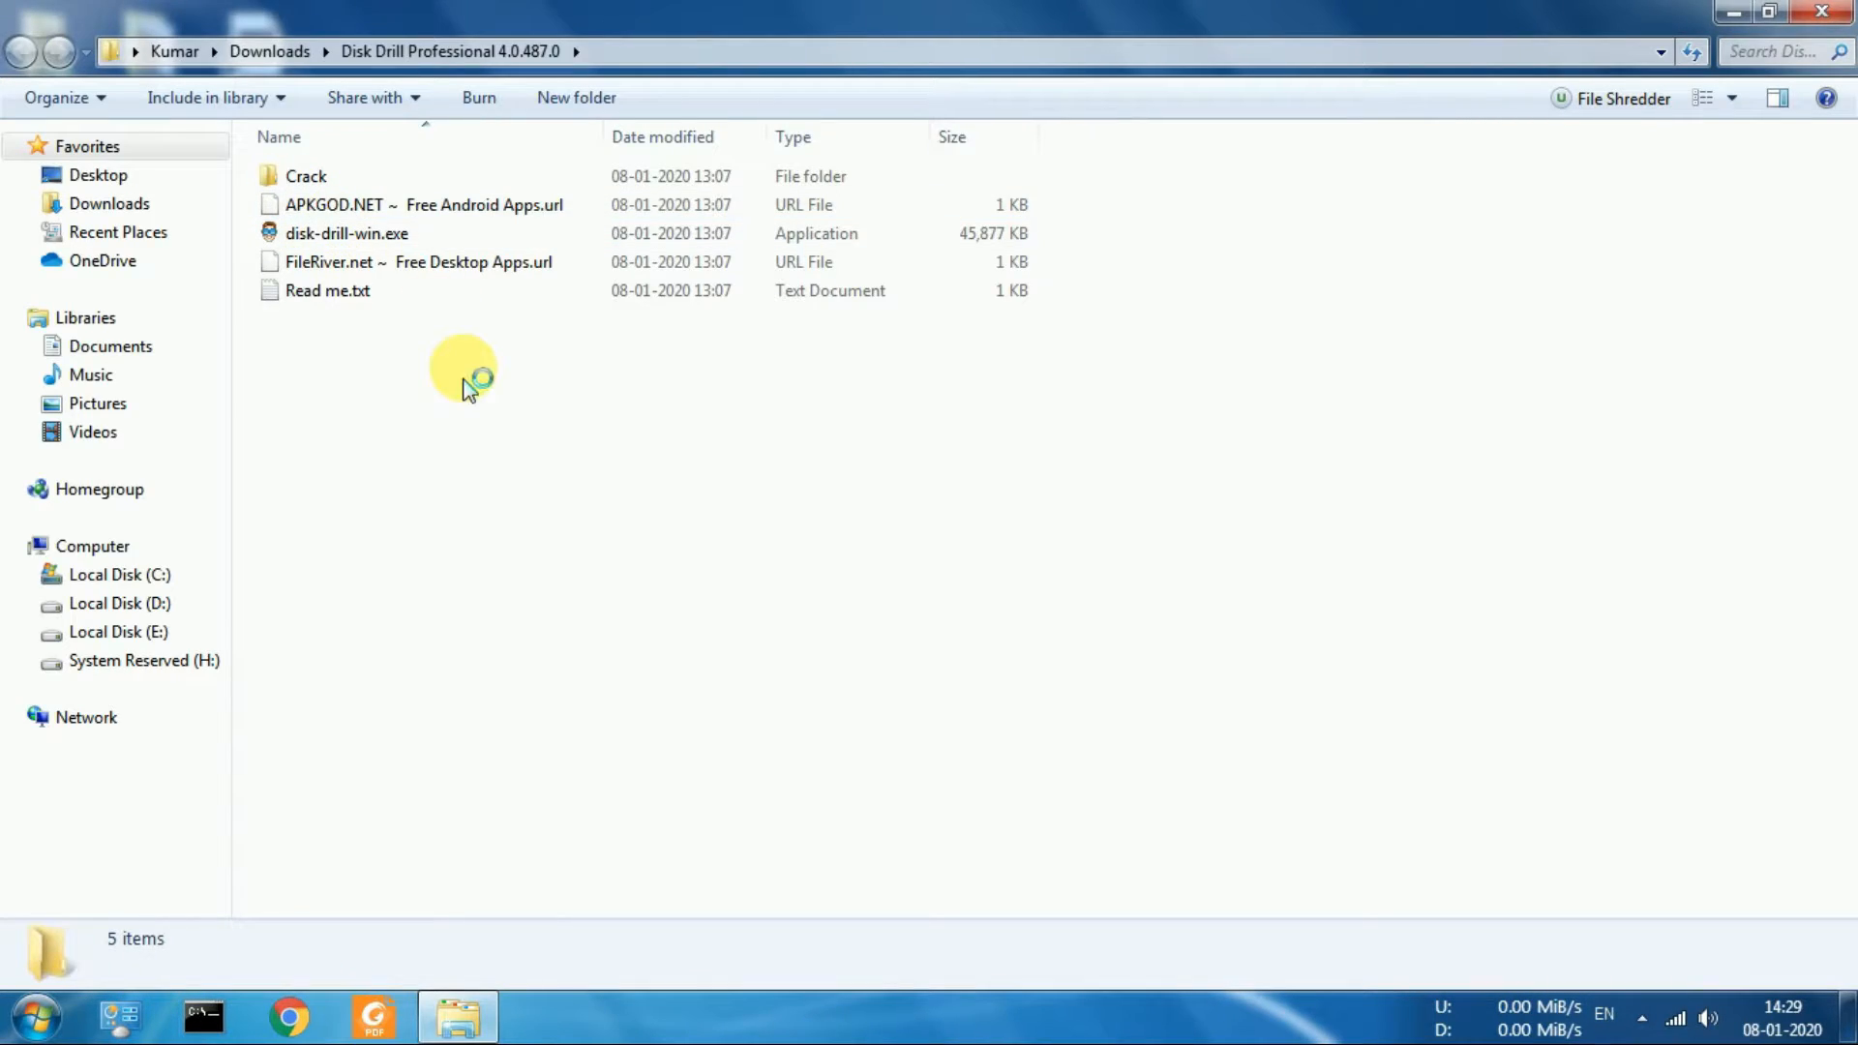
{"action": "key", "text": "Down"}
{"action": "key", "text": "Down"}
{"action": "key", "text": "Down"}
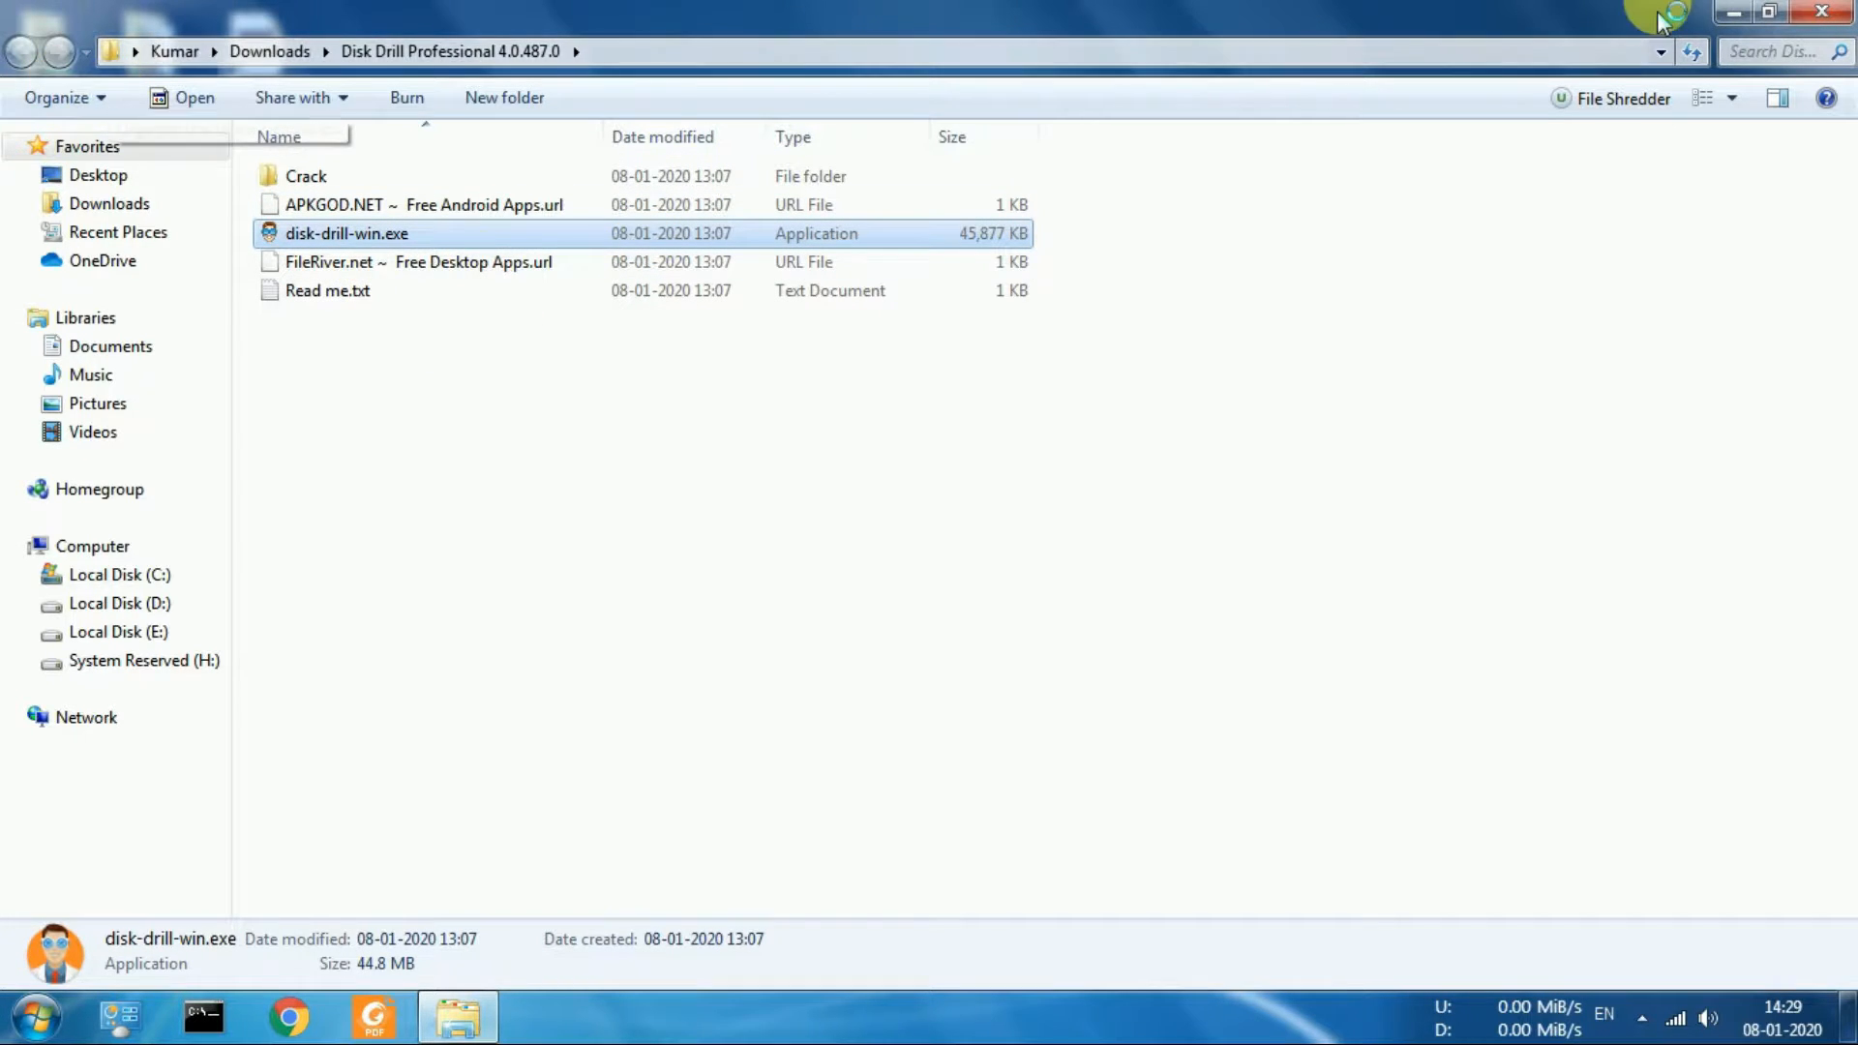
{"action": "left_click", "coordinate": [1850, 10]}
{"action": "left_click", "coordinate": [766, 184]}
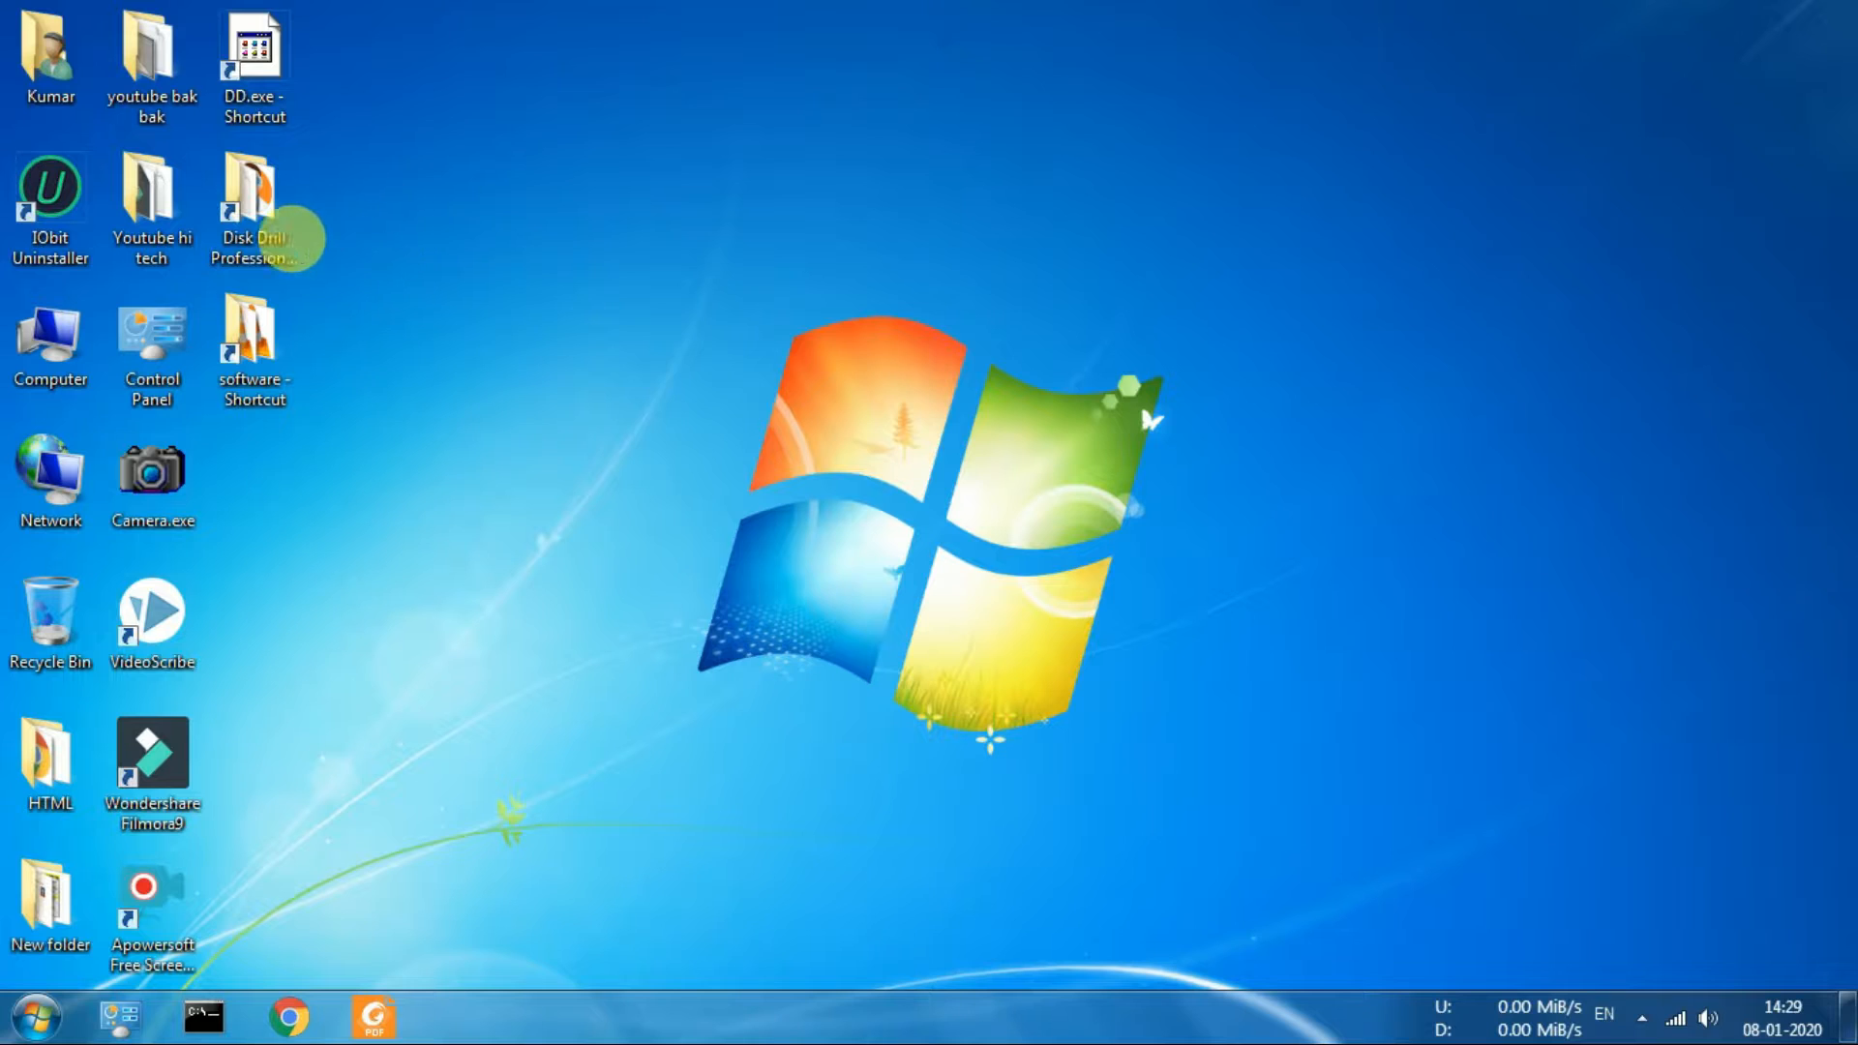
Install Disk Drill 4.0.487 by running disk-drill-win.exe from the Disk Drill Professional folder, and close the finished setup
{"action": "double_click", "coordinate": [263, 225]}
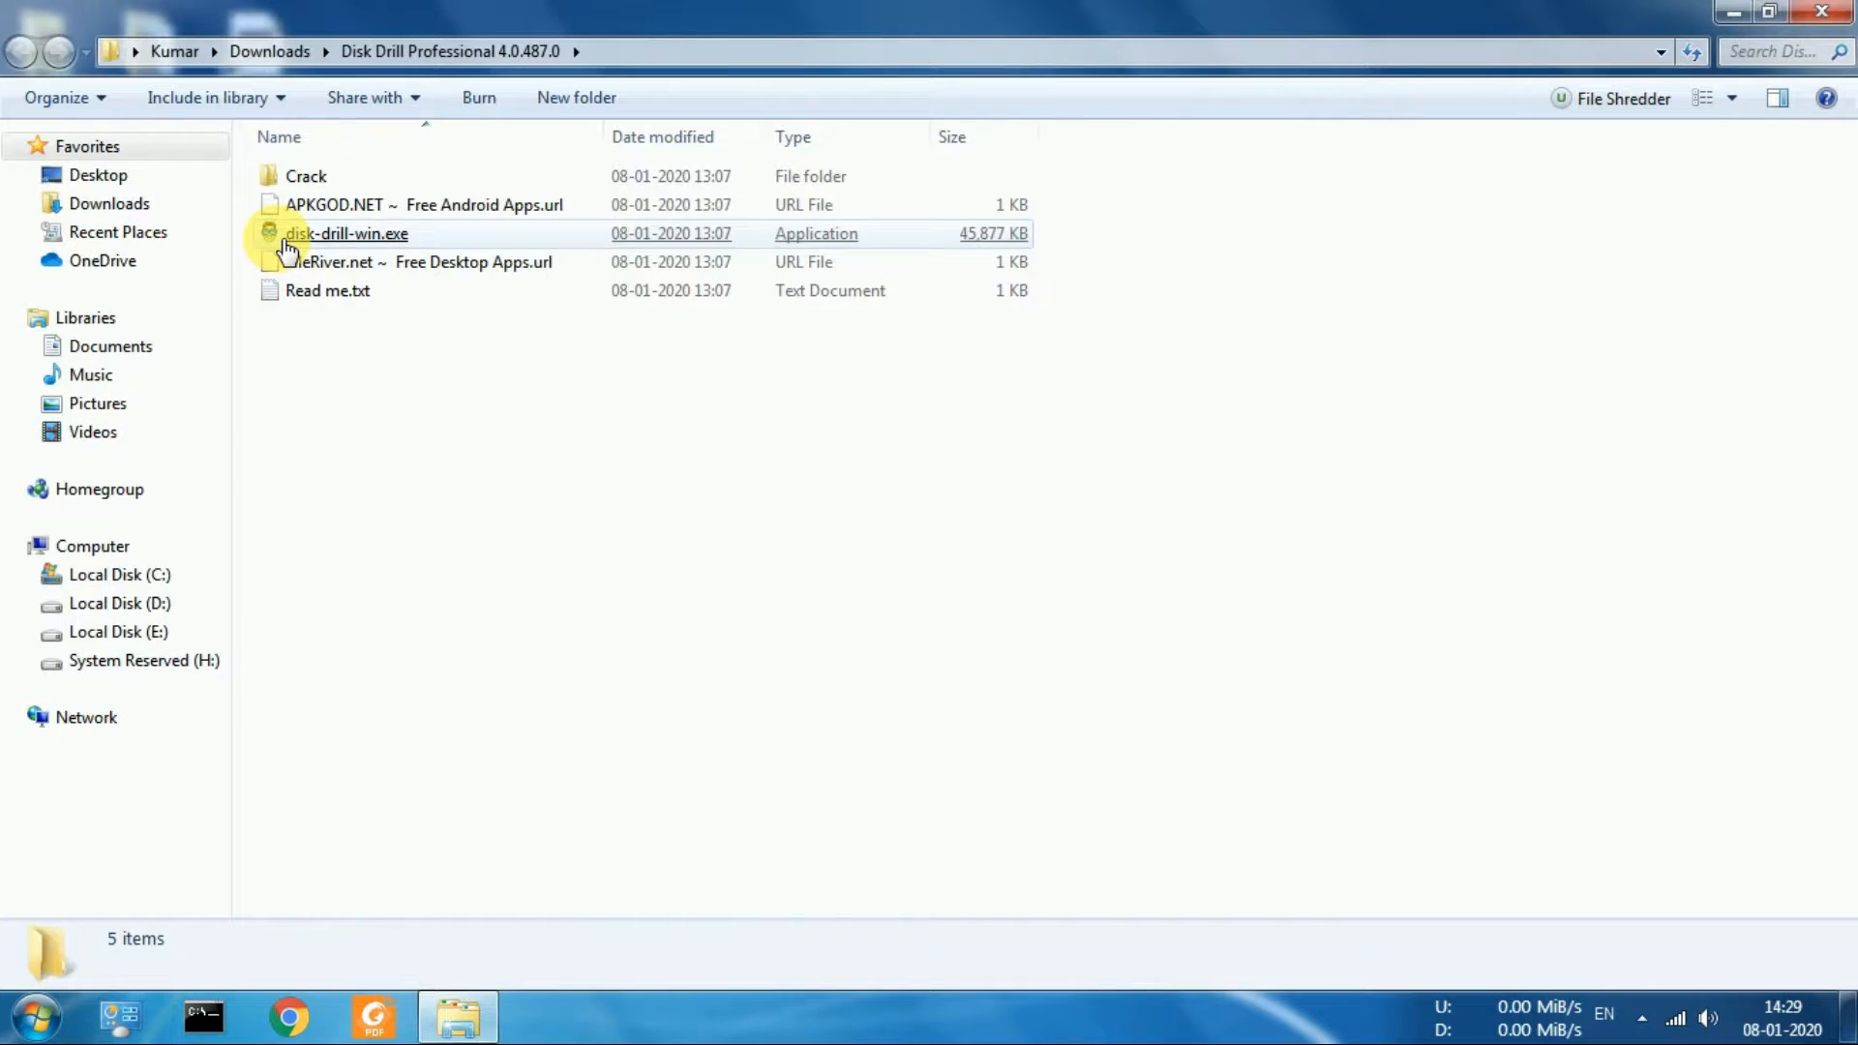
{"action": "left_click", "coordinate": [287, 243]}
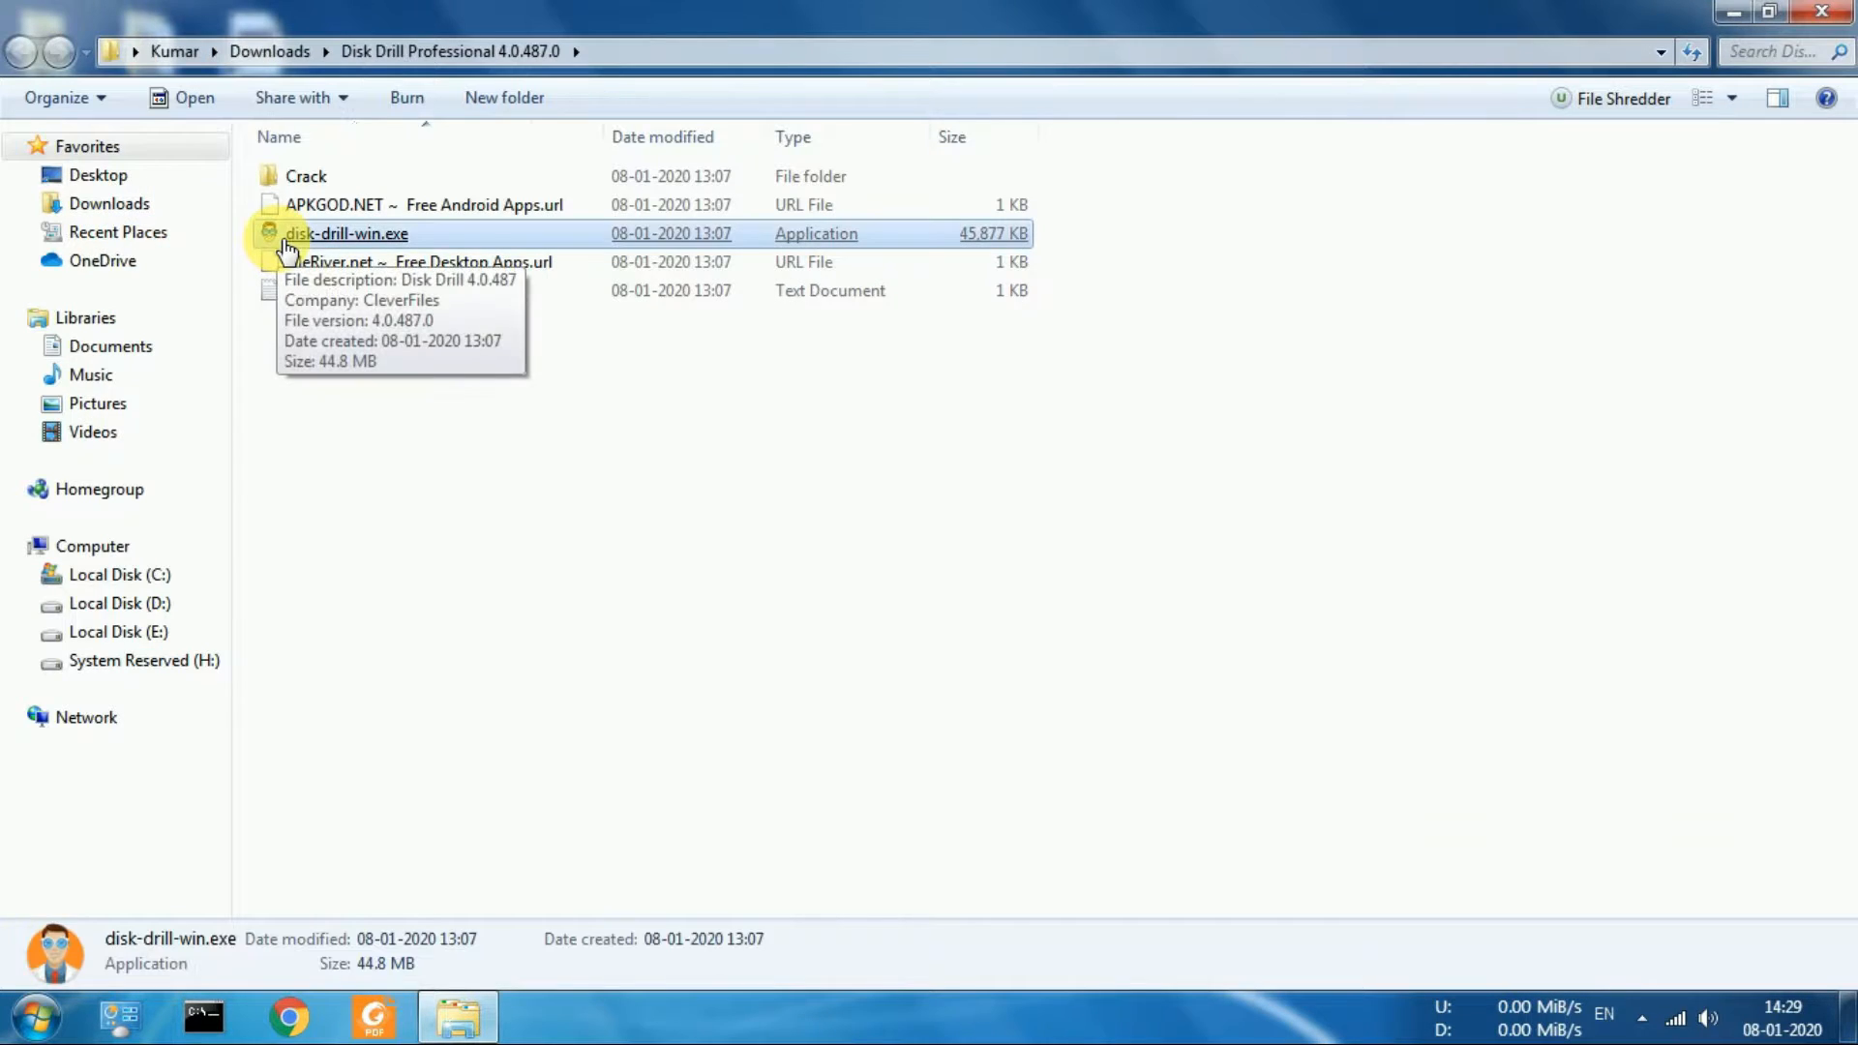
{"action": "double_click", "coordinate": [287, 242]}
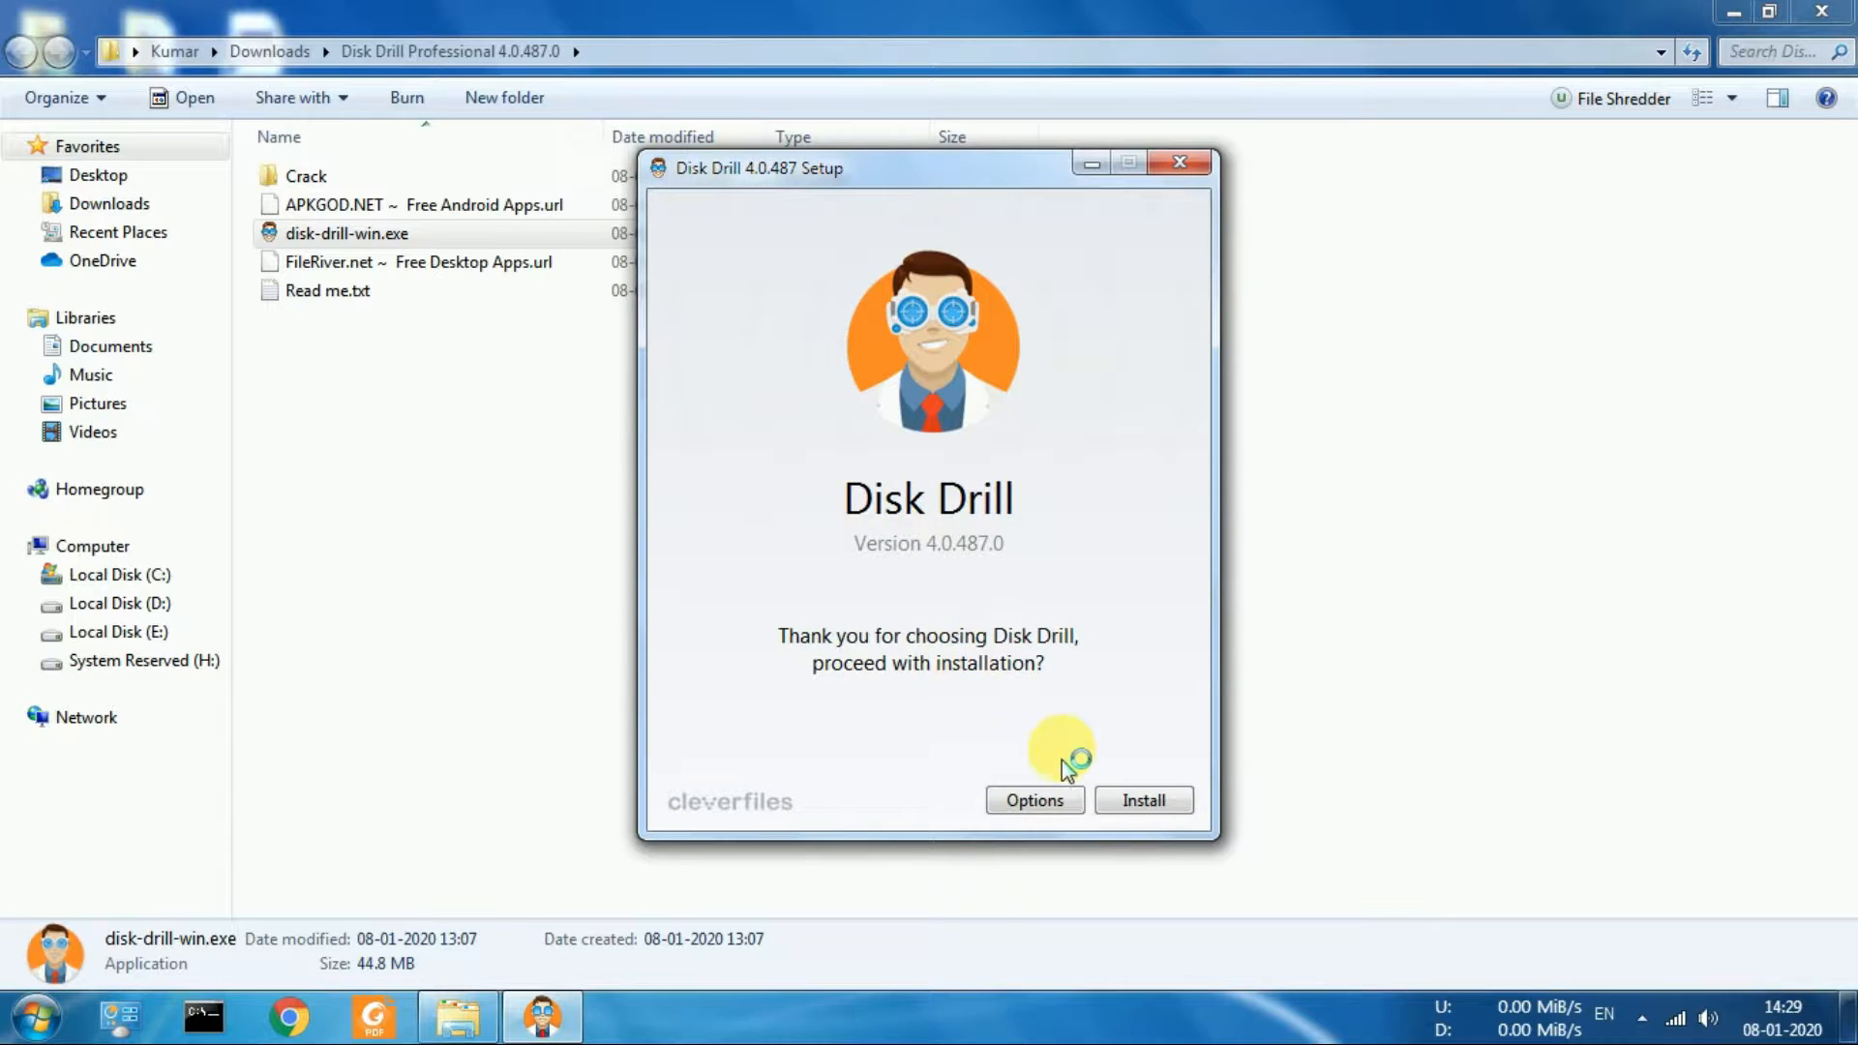
{"action": "left_click", "coordinate": [1140, 809]}
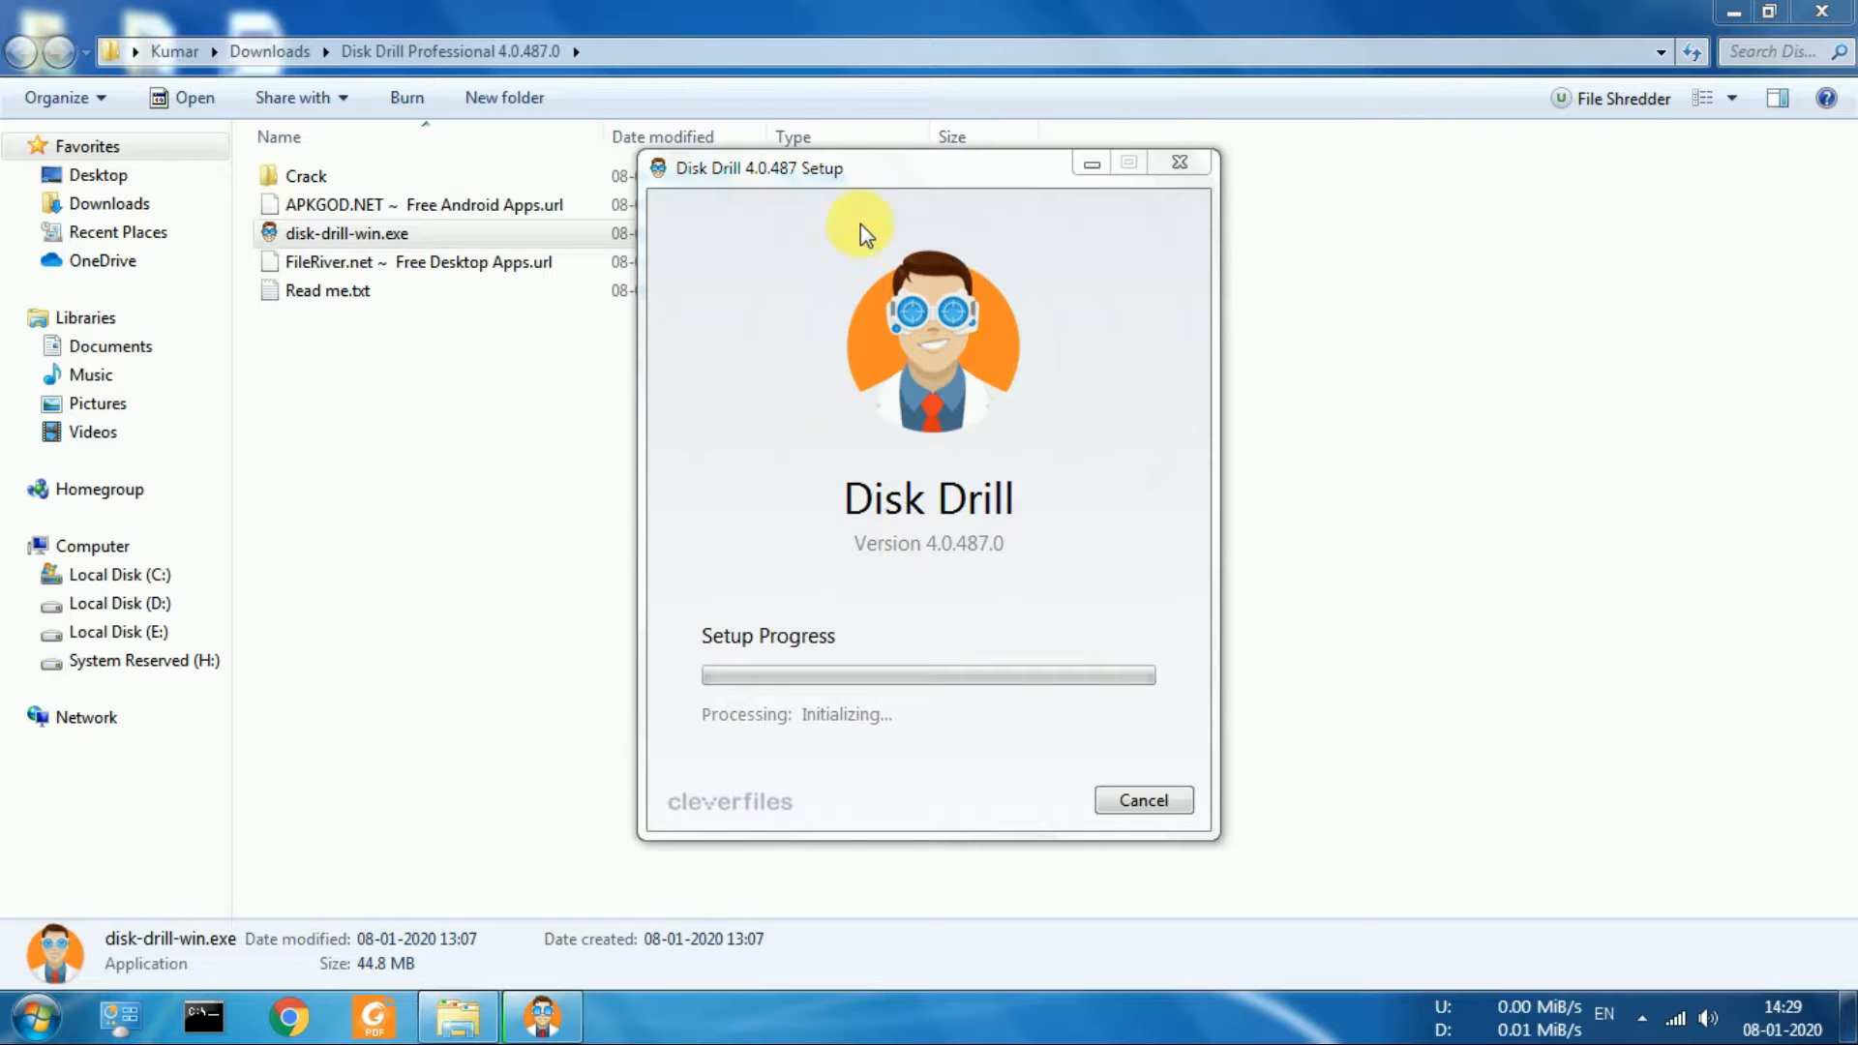
{"action": "left_click_drag", "start_coordinate": [851, 172], "coordinate": [1214, 151]}
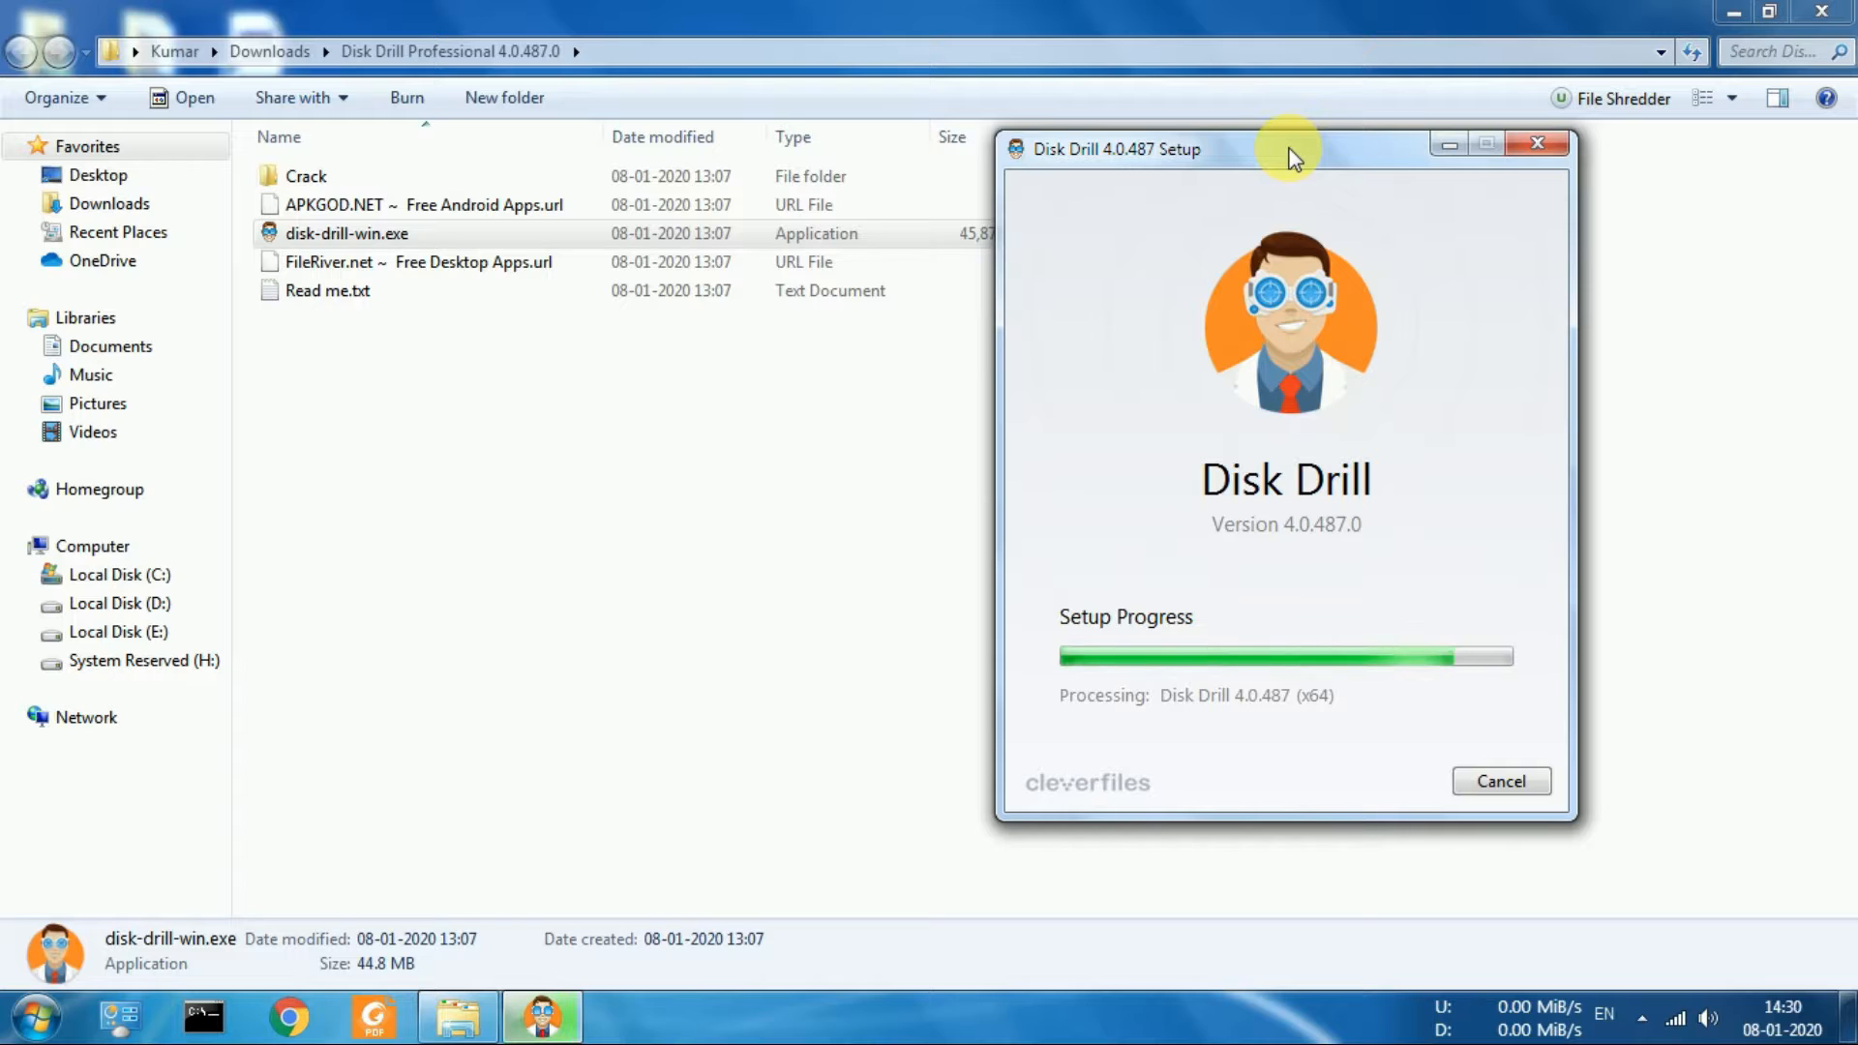
{"action": "left_click_drag", "start_coordinate": [1292, 155], "coordinate": [1248, 164]}
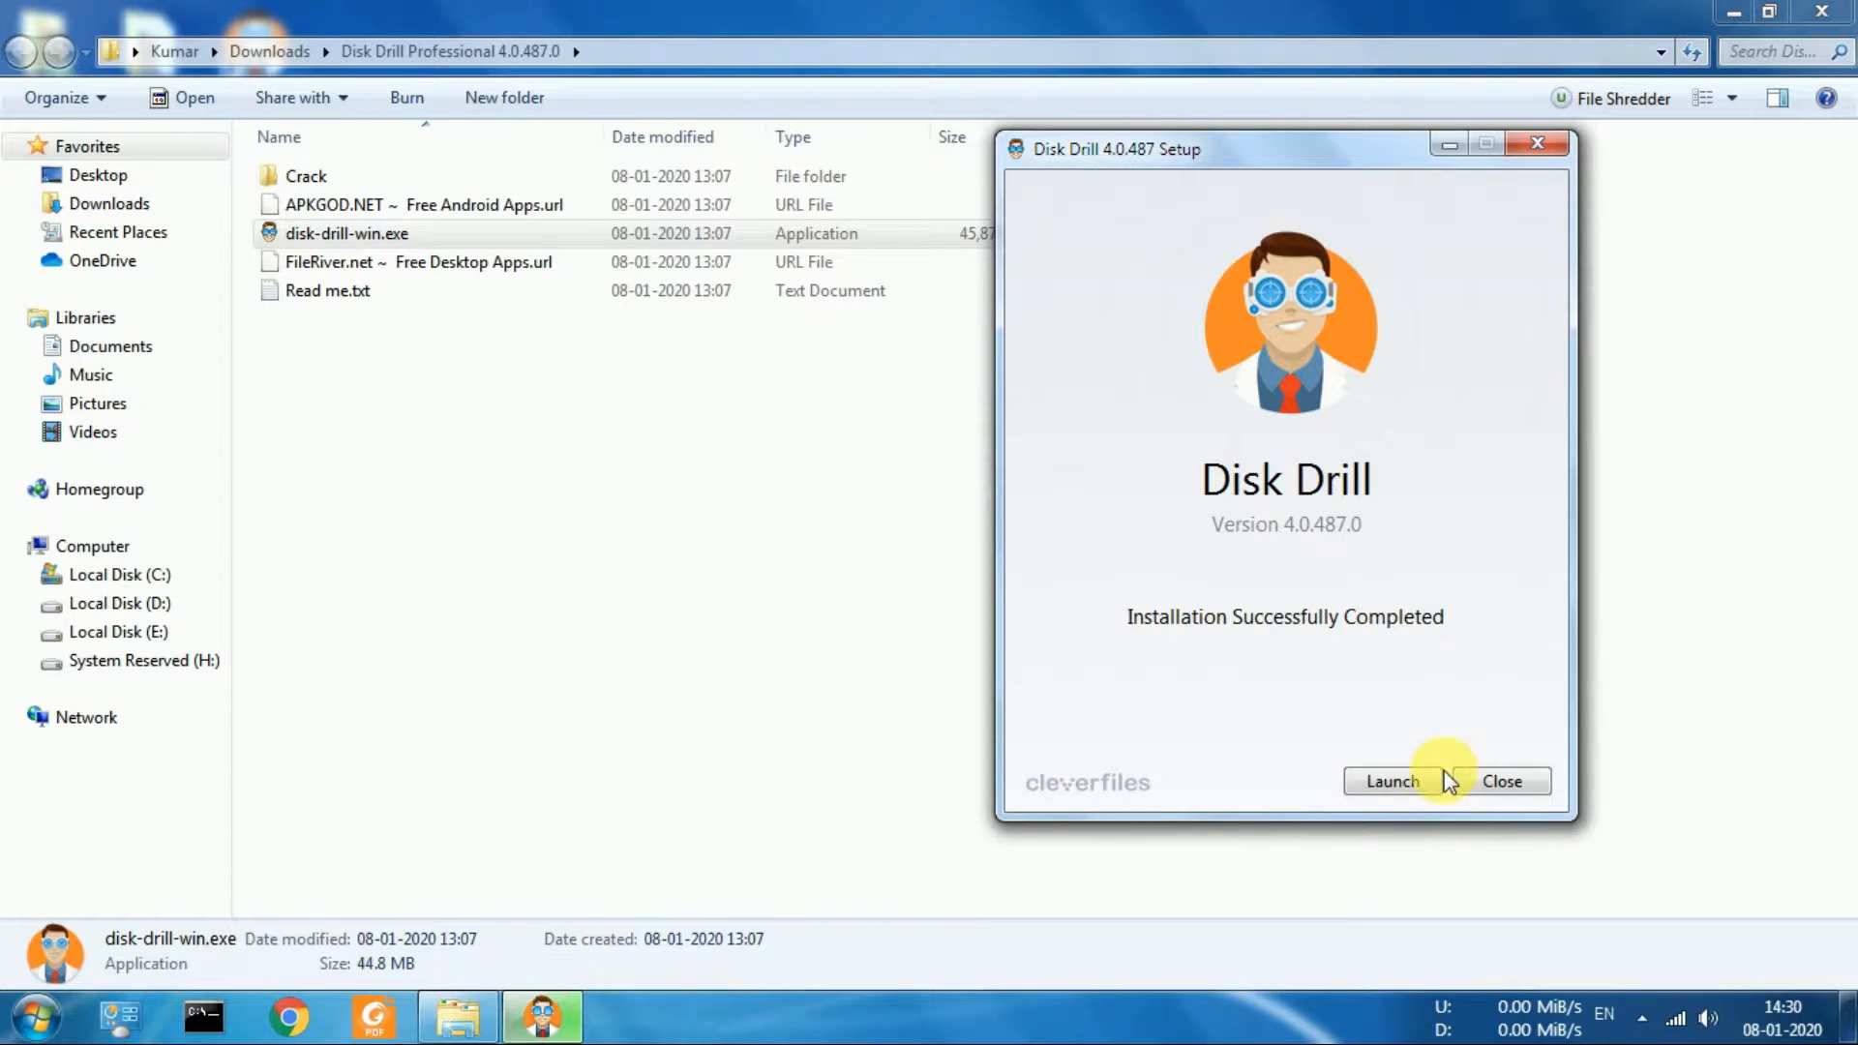
{"action": "left_click", "coordinate": [1478, 785]}
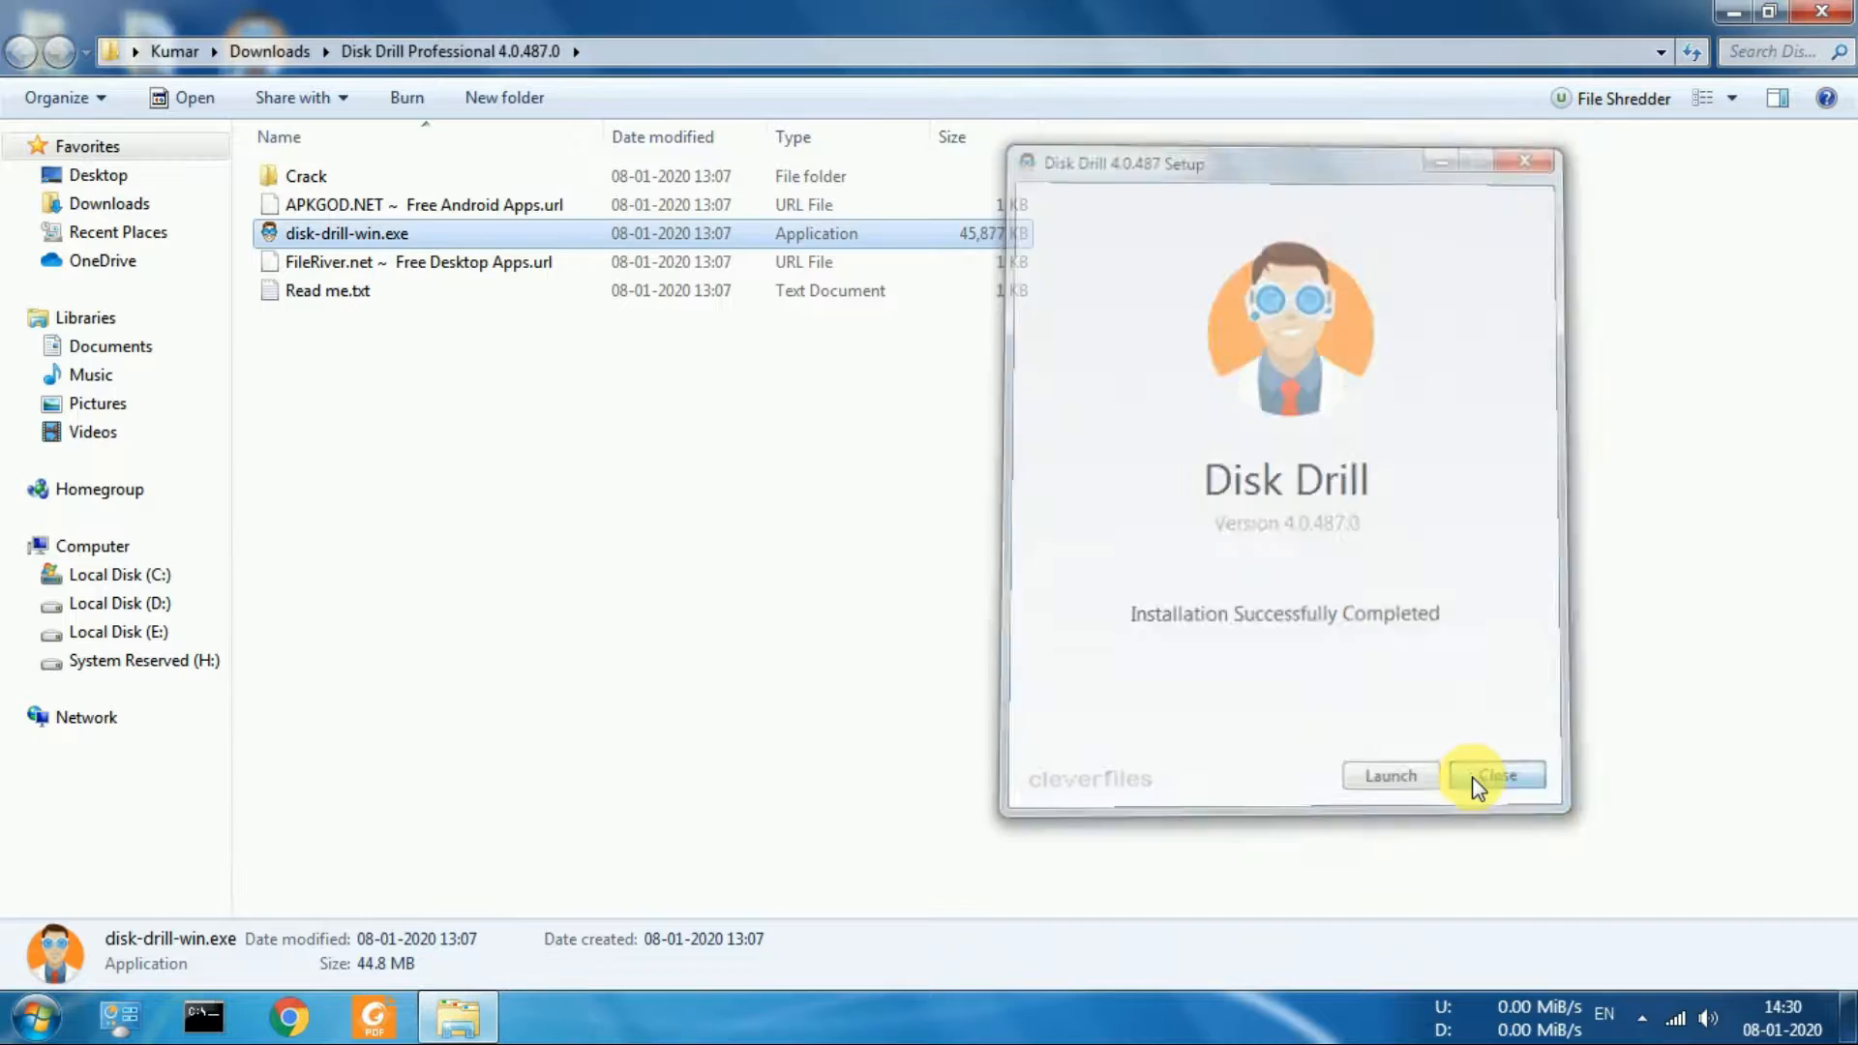
Copy DD.exe and ddactivator.dll from the x64 subfolder of the Crack folder
{"action": "double_click", "coordinate": [585, 180]}
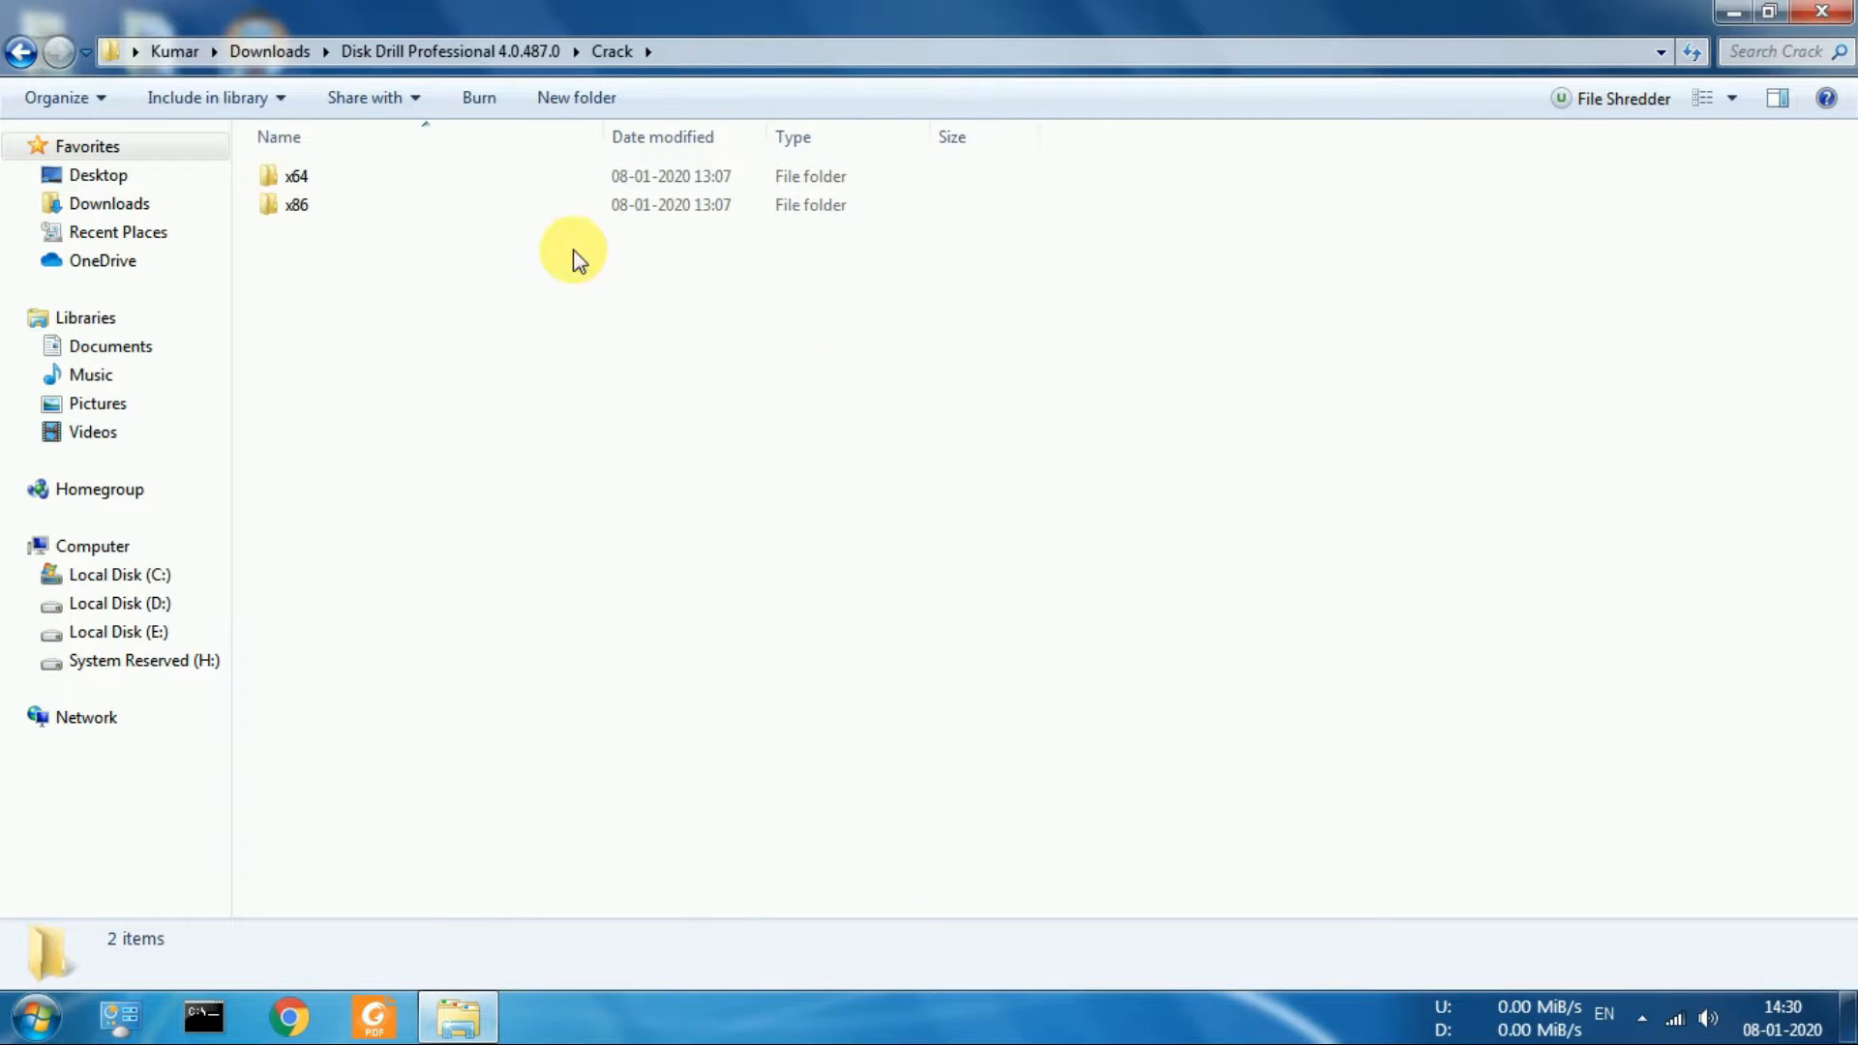
{"action": "double_click", "coordinate": [585, 180]}
{"action": "left_click_drag", "start_coordinate": [585, 263], "coordinate": [571, 141]}
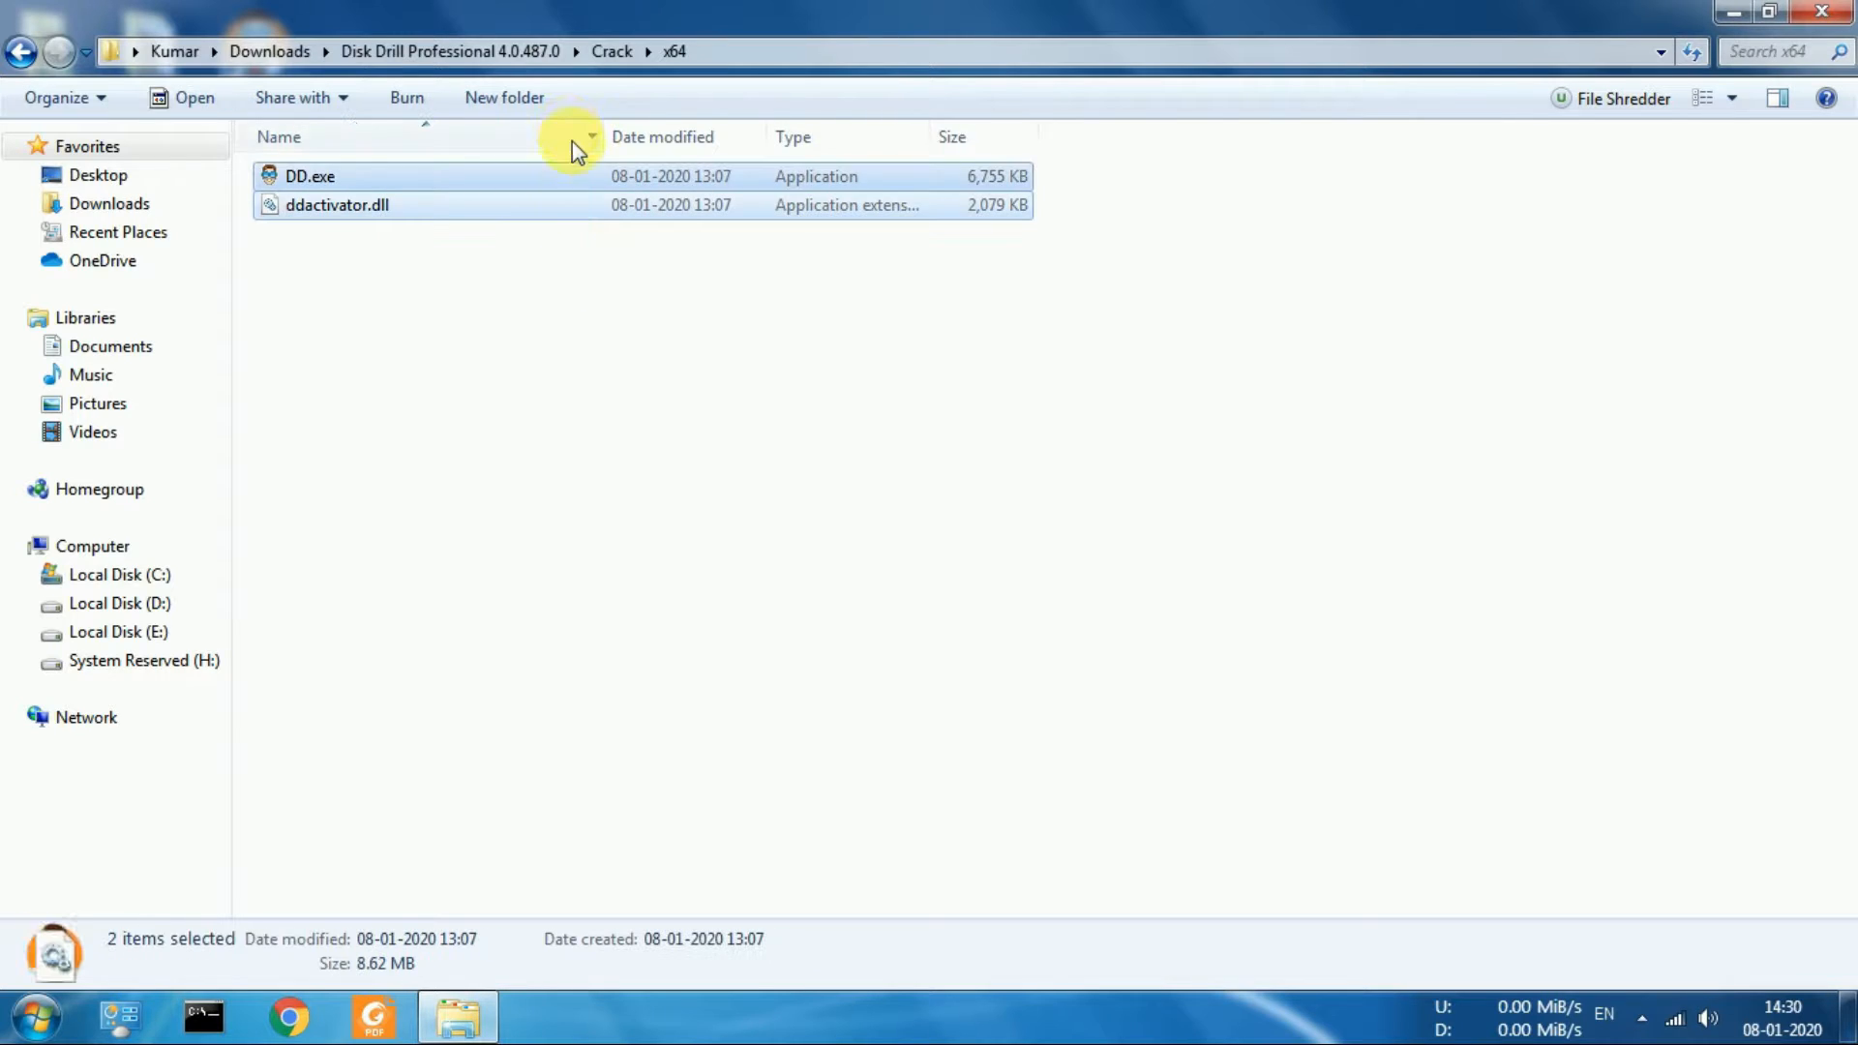
{"action": "right_click", "coordinate": [585, 199]}
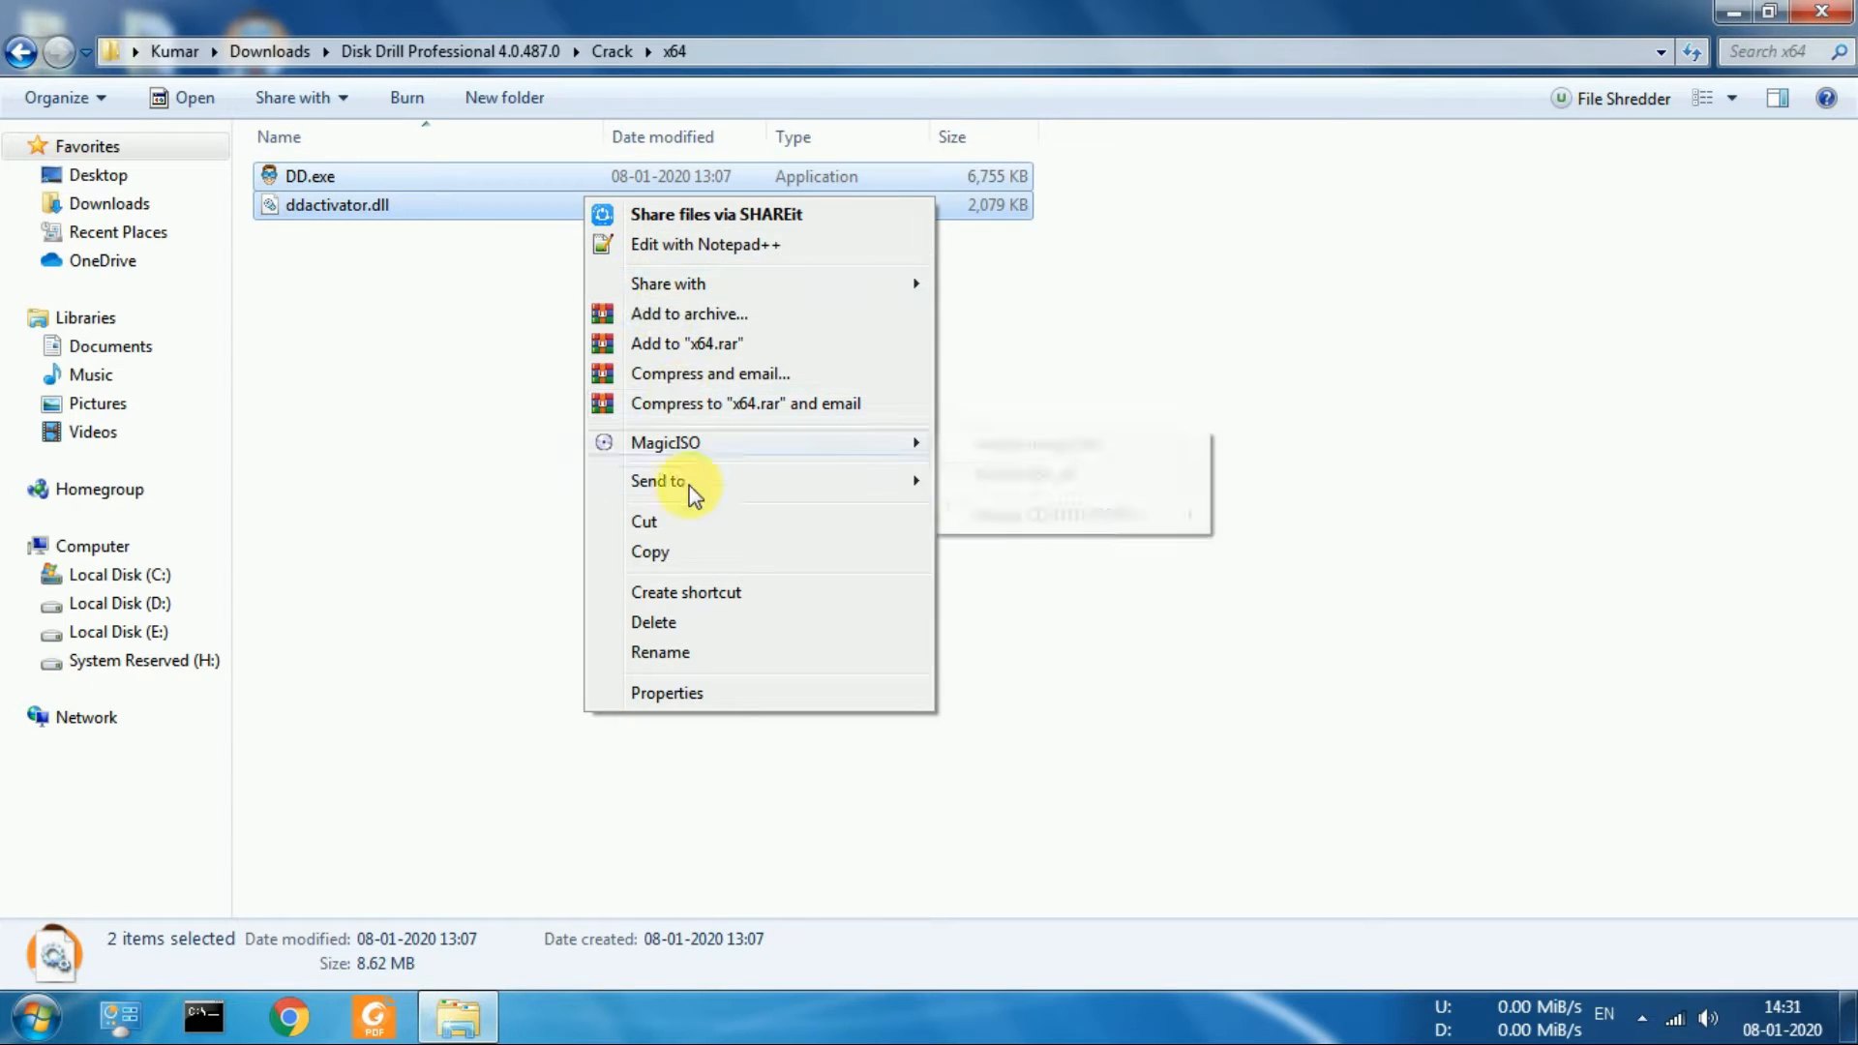
{"action": "left_click", "coordinate": [688, 549]}
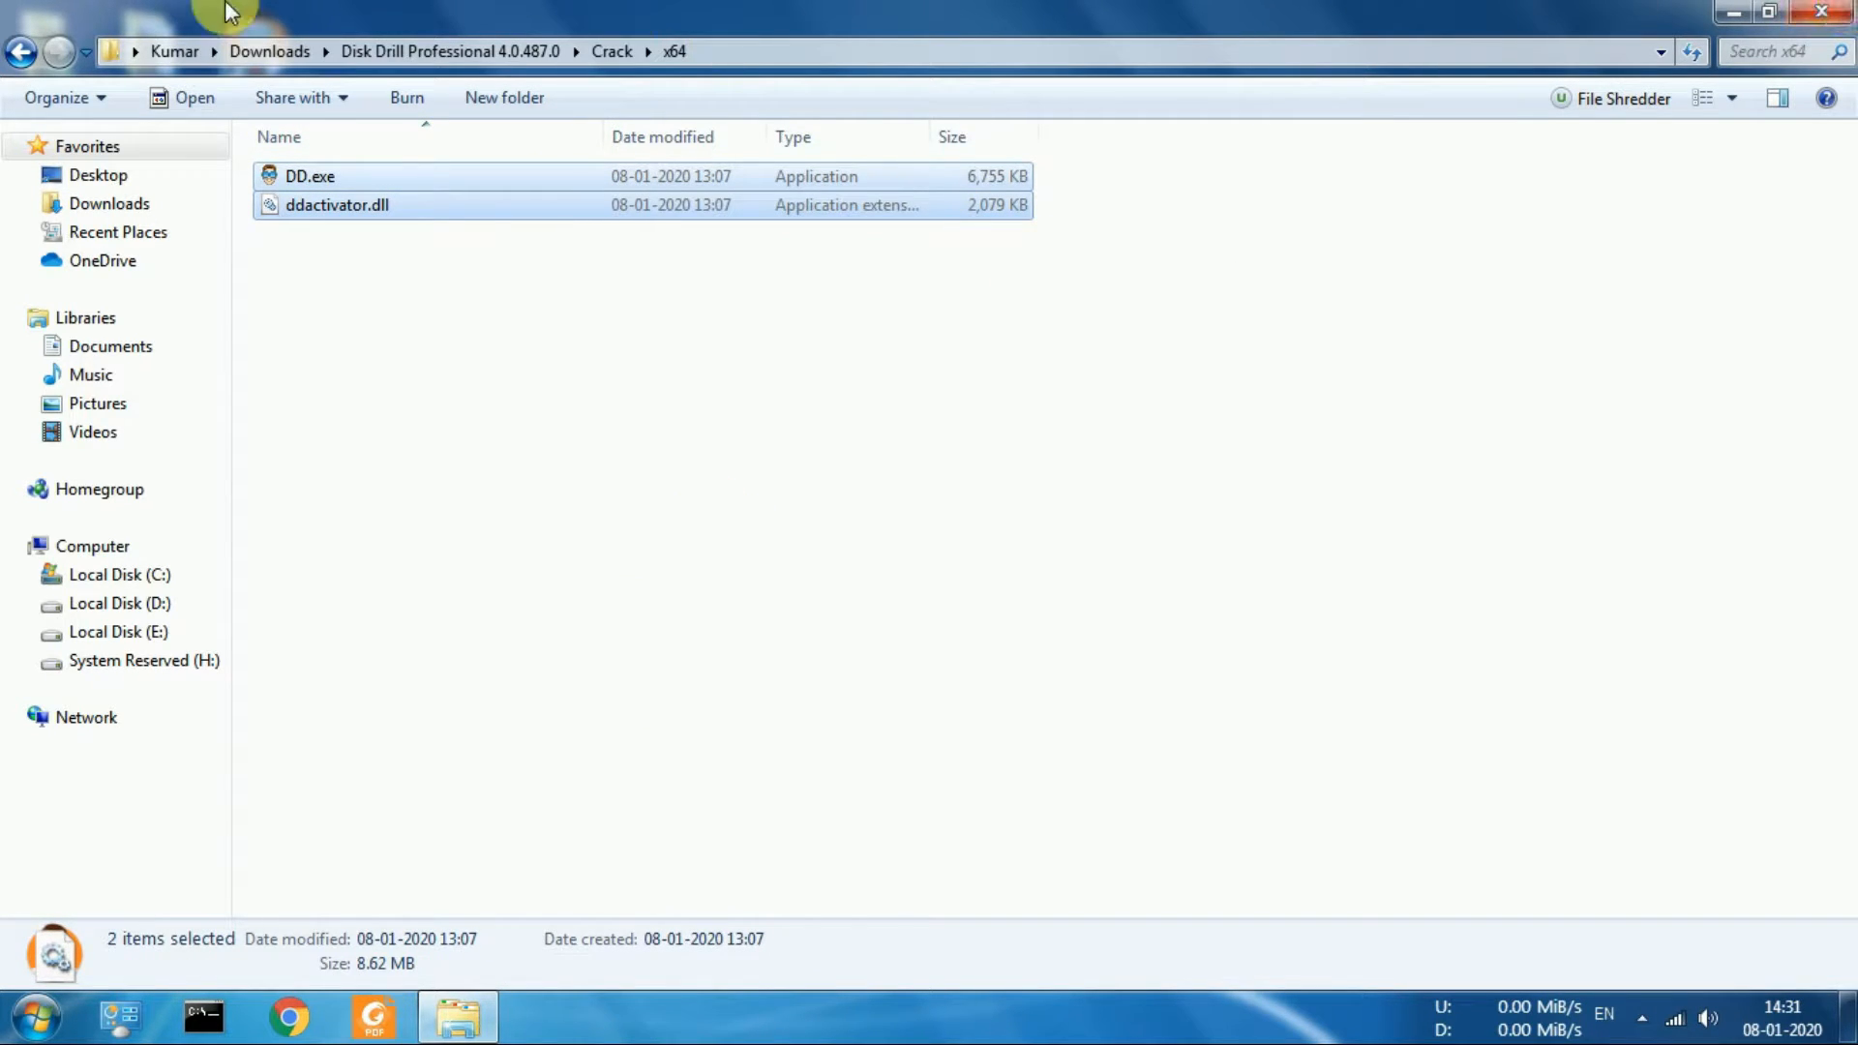
Open the Disk Drill installation folder under C:, Program Files, CleverFiles
{"action": "left_click", "coordinate": [176, 51]}
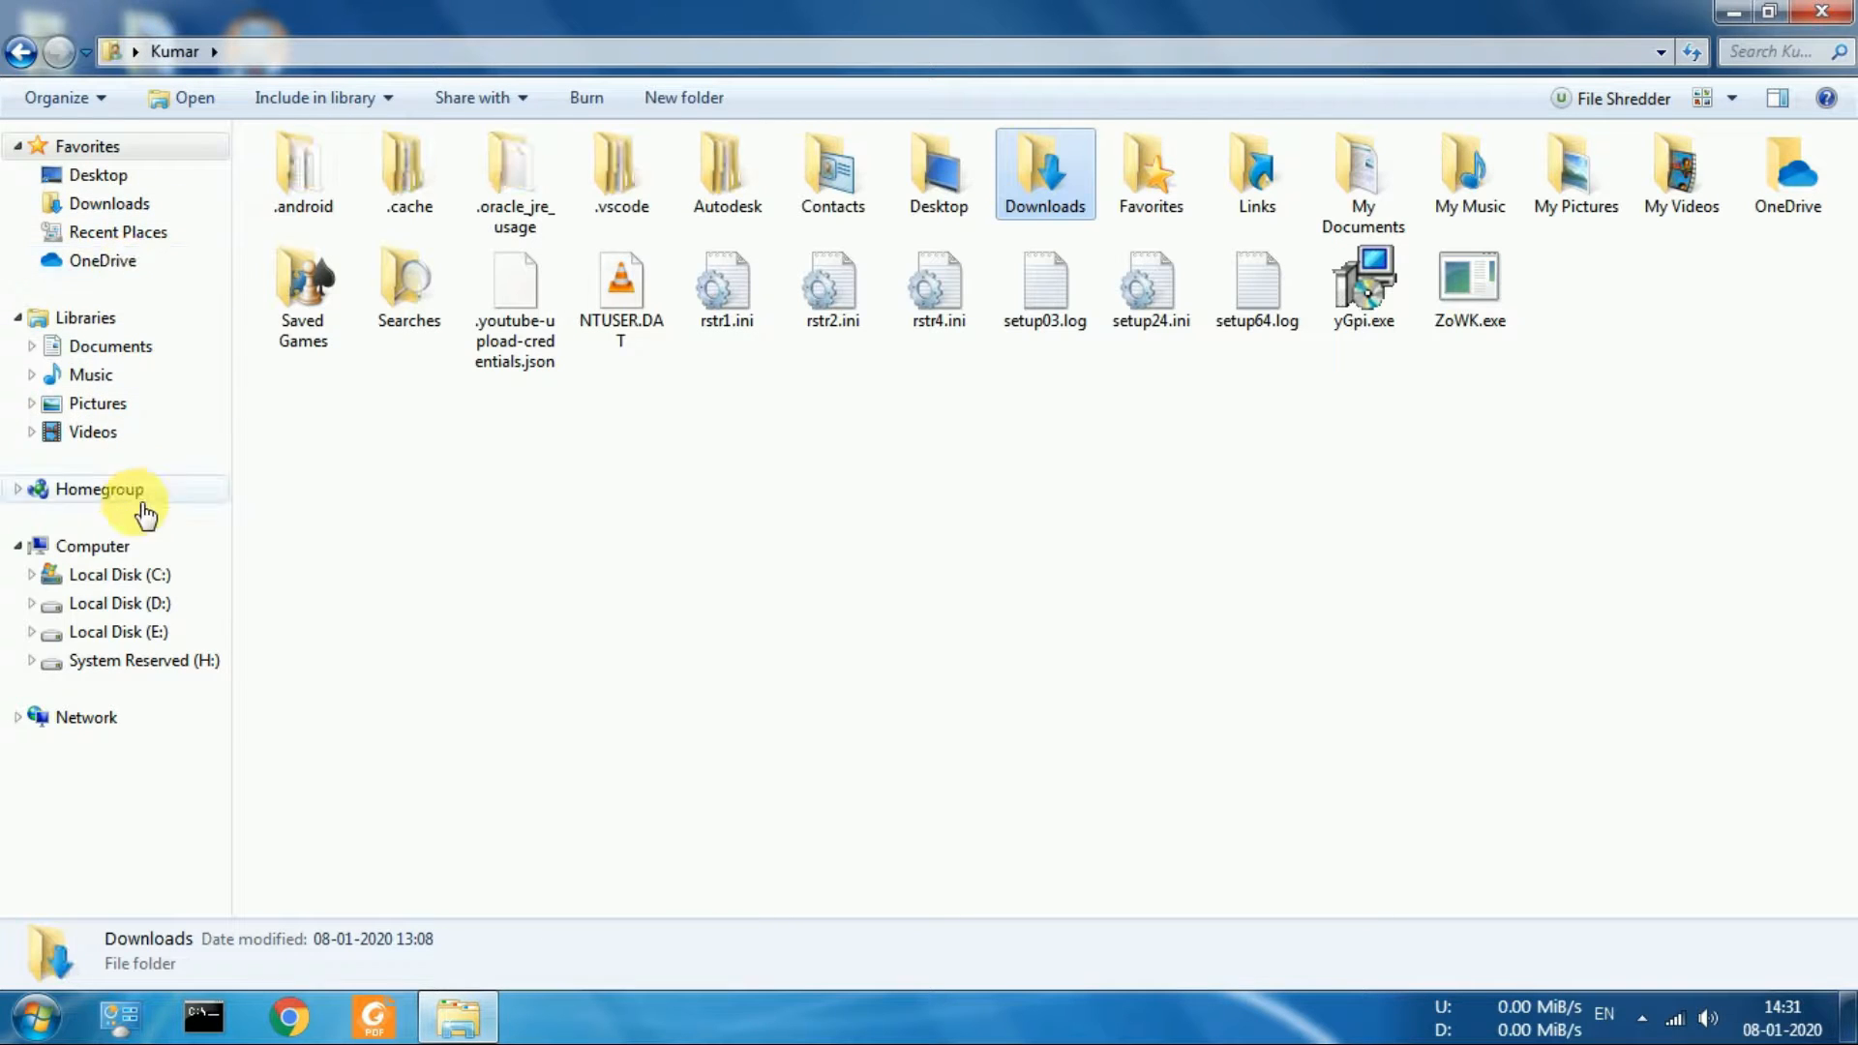
{"action": "left_click", "coordinate": [124, 545]}
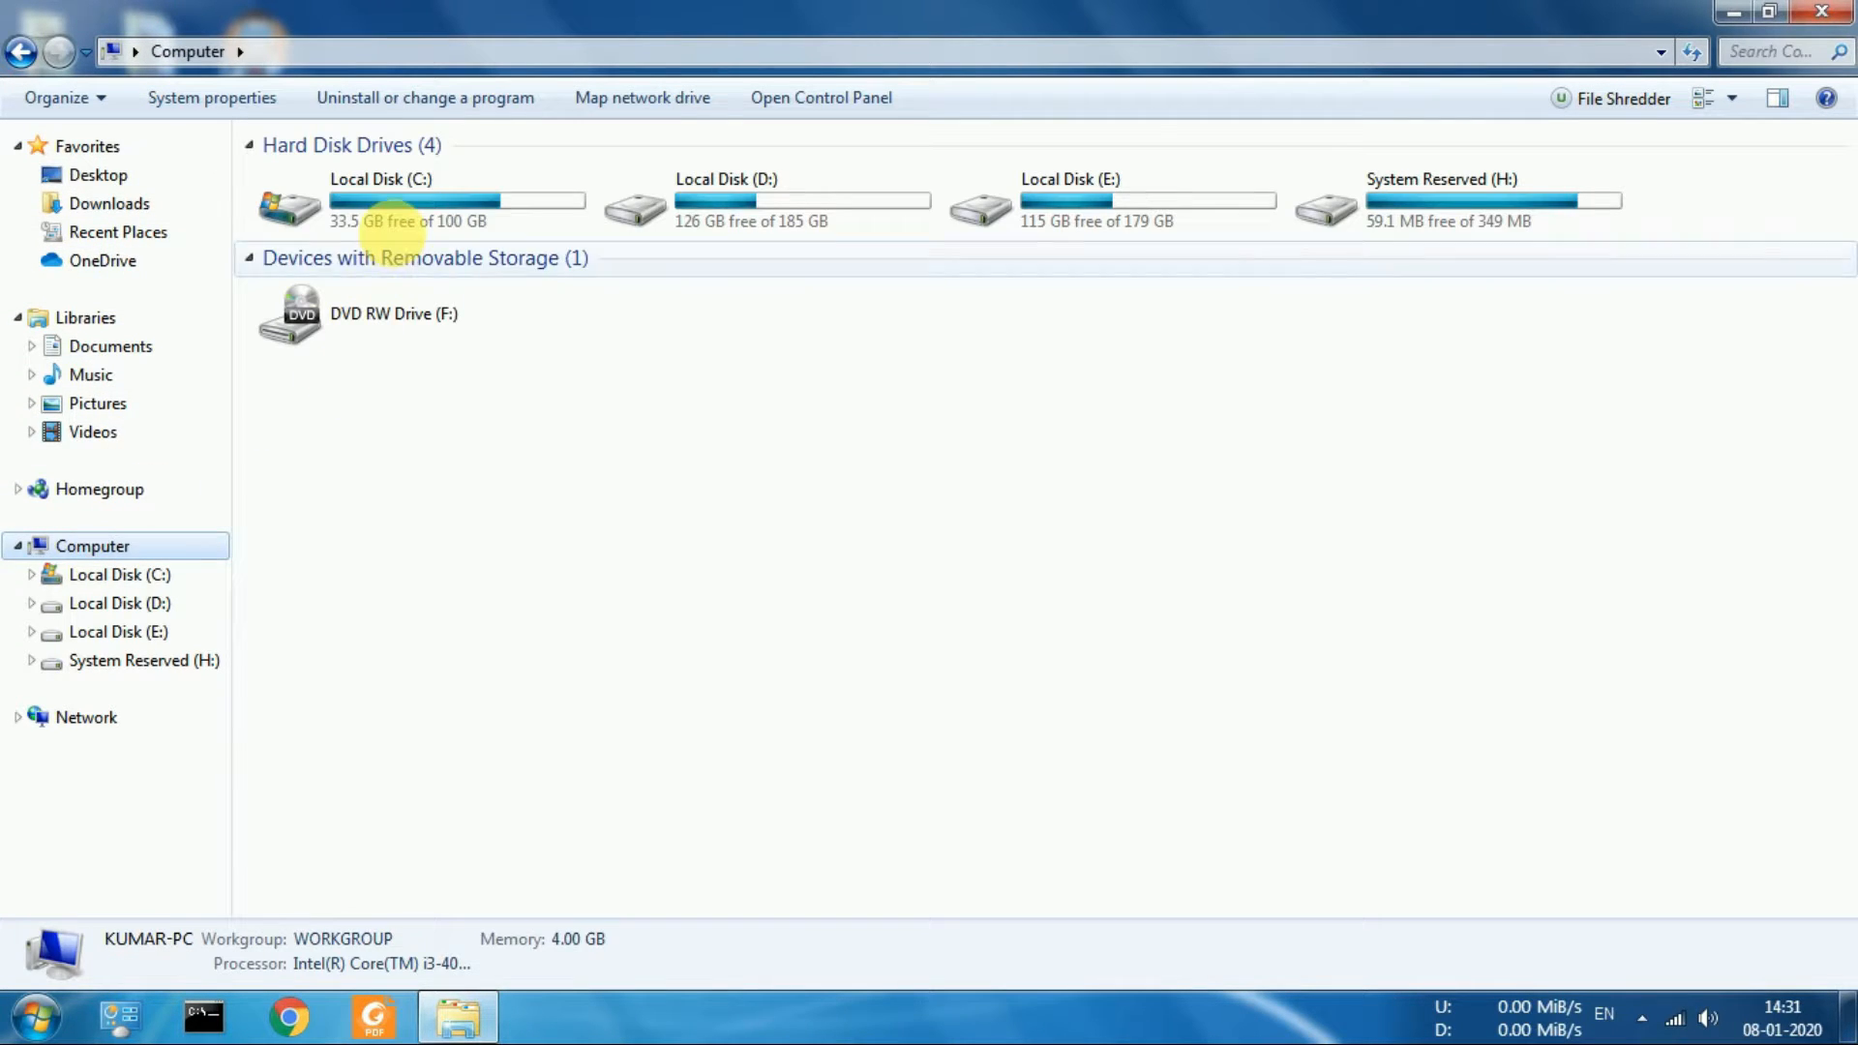
{"action": "double_click", "coordinate": [392, 217]}
{"action": "left_click", "coordinate": [489, 292]}
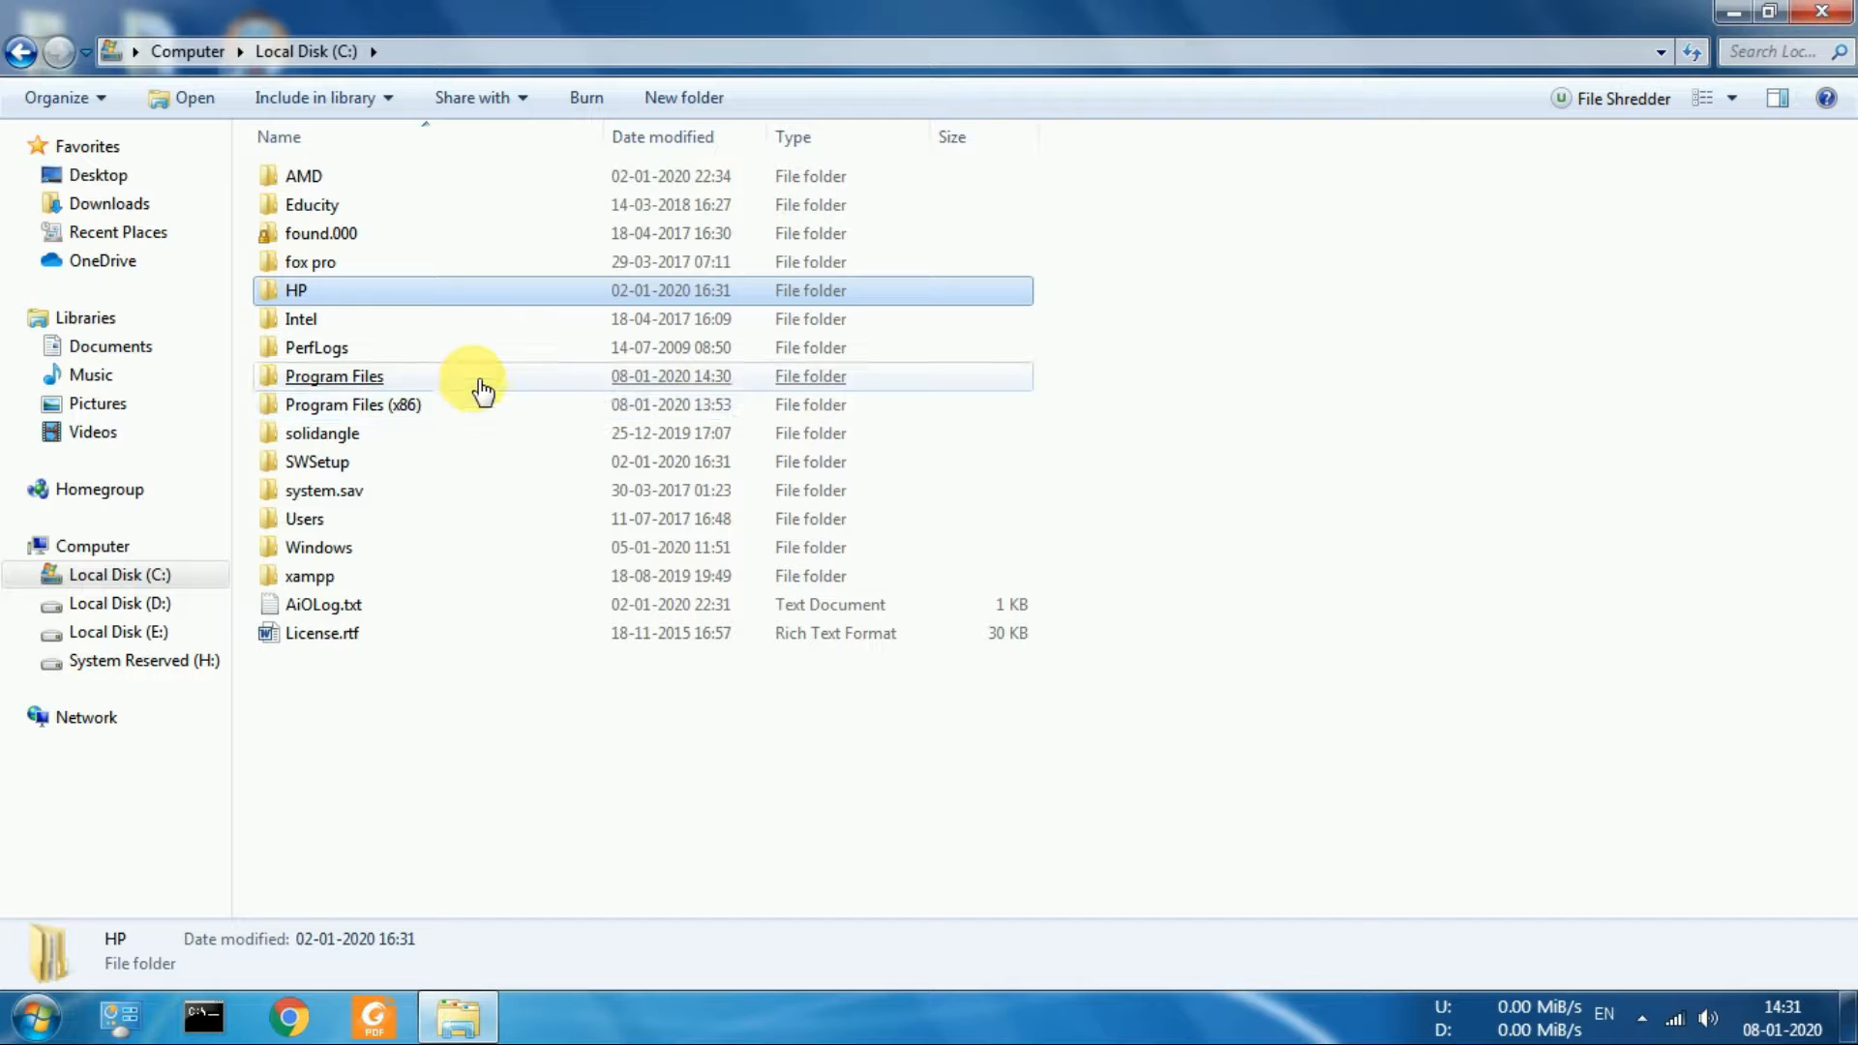
{"action": "double_click", "coordinate": [476, 377]}
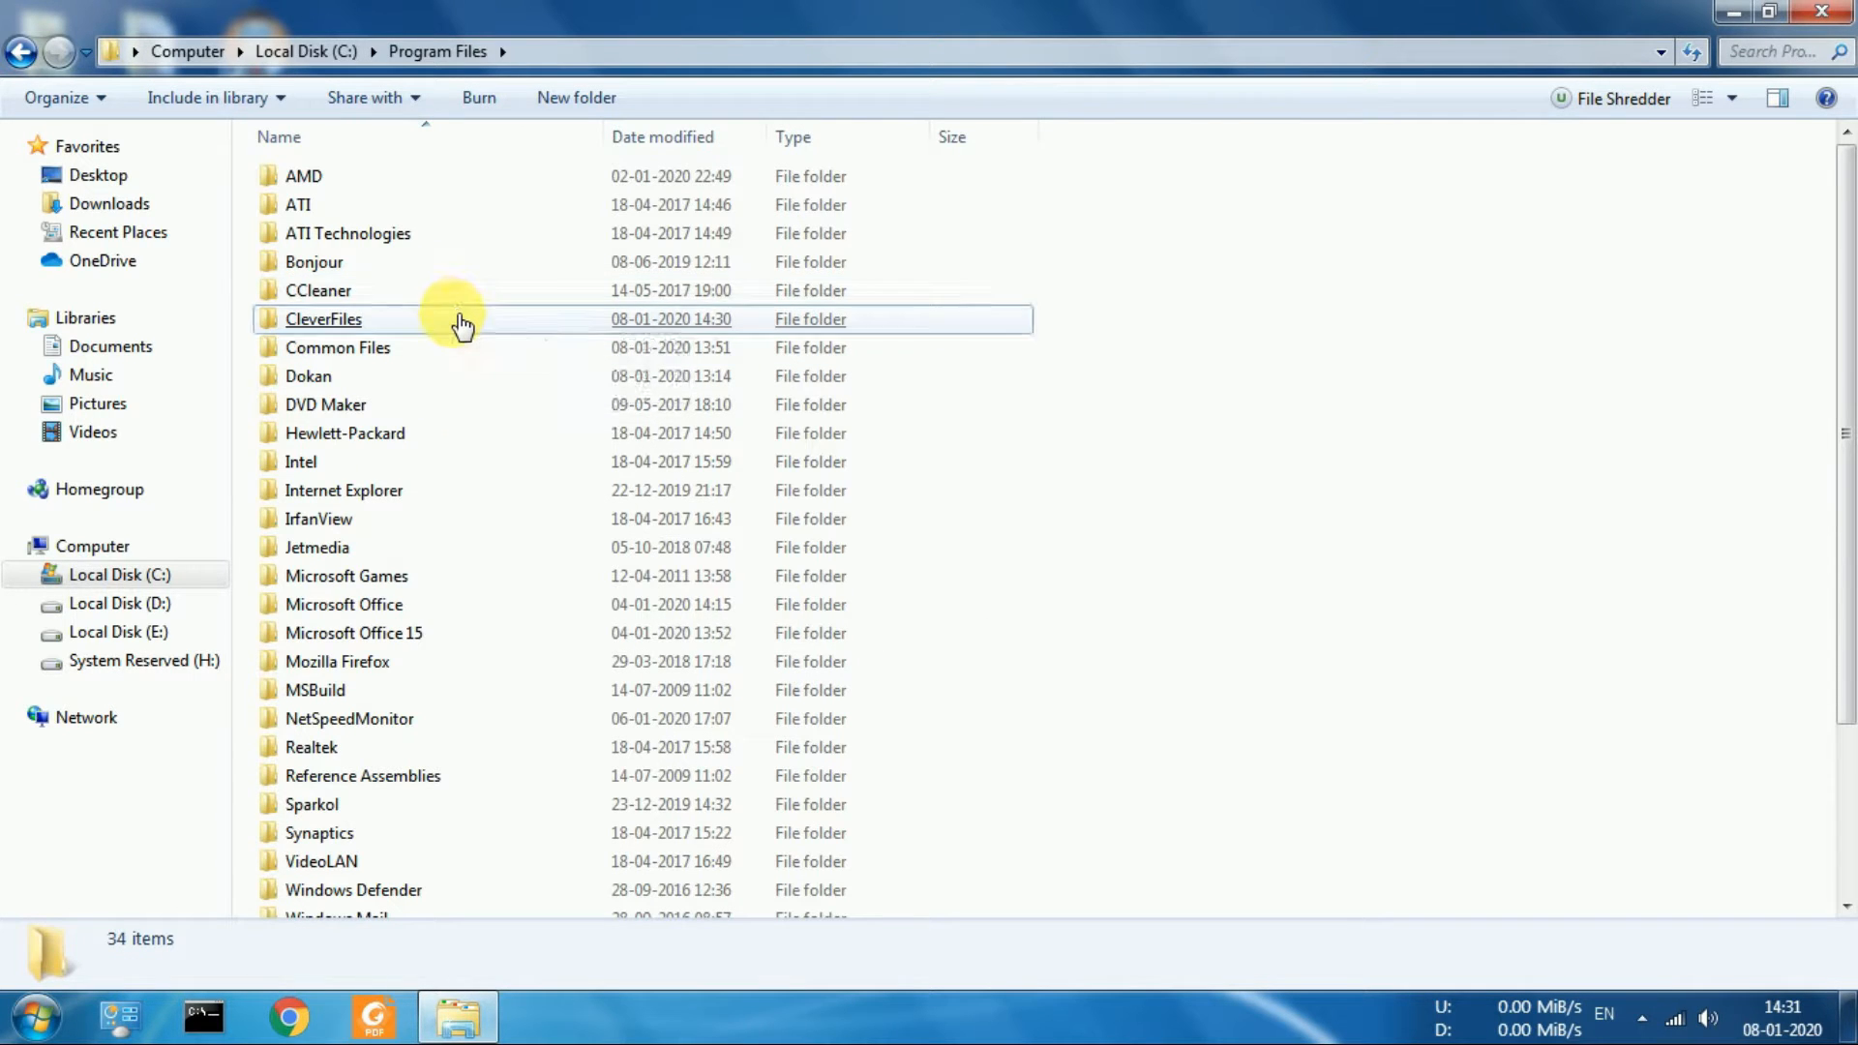
{"action": "double_click", "coordinate": [461, 320]}
{"action": "double_click", "coordinate": [468, 186]}
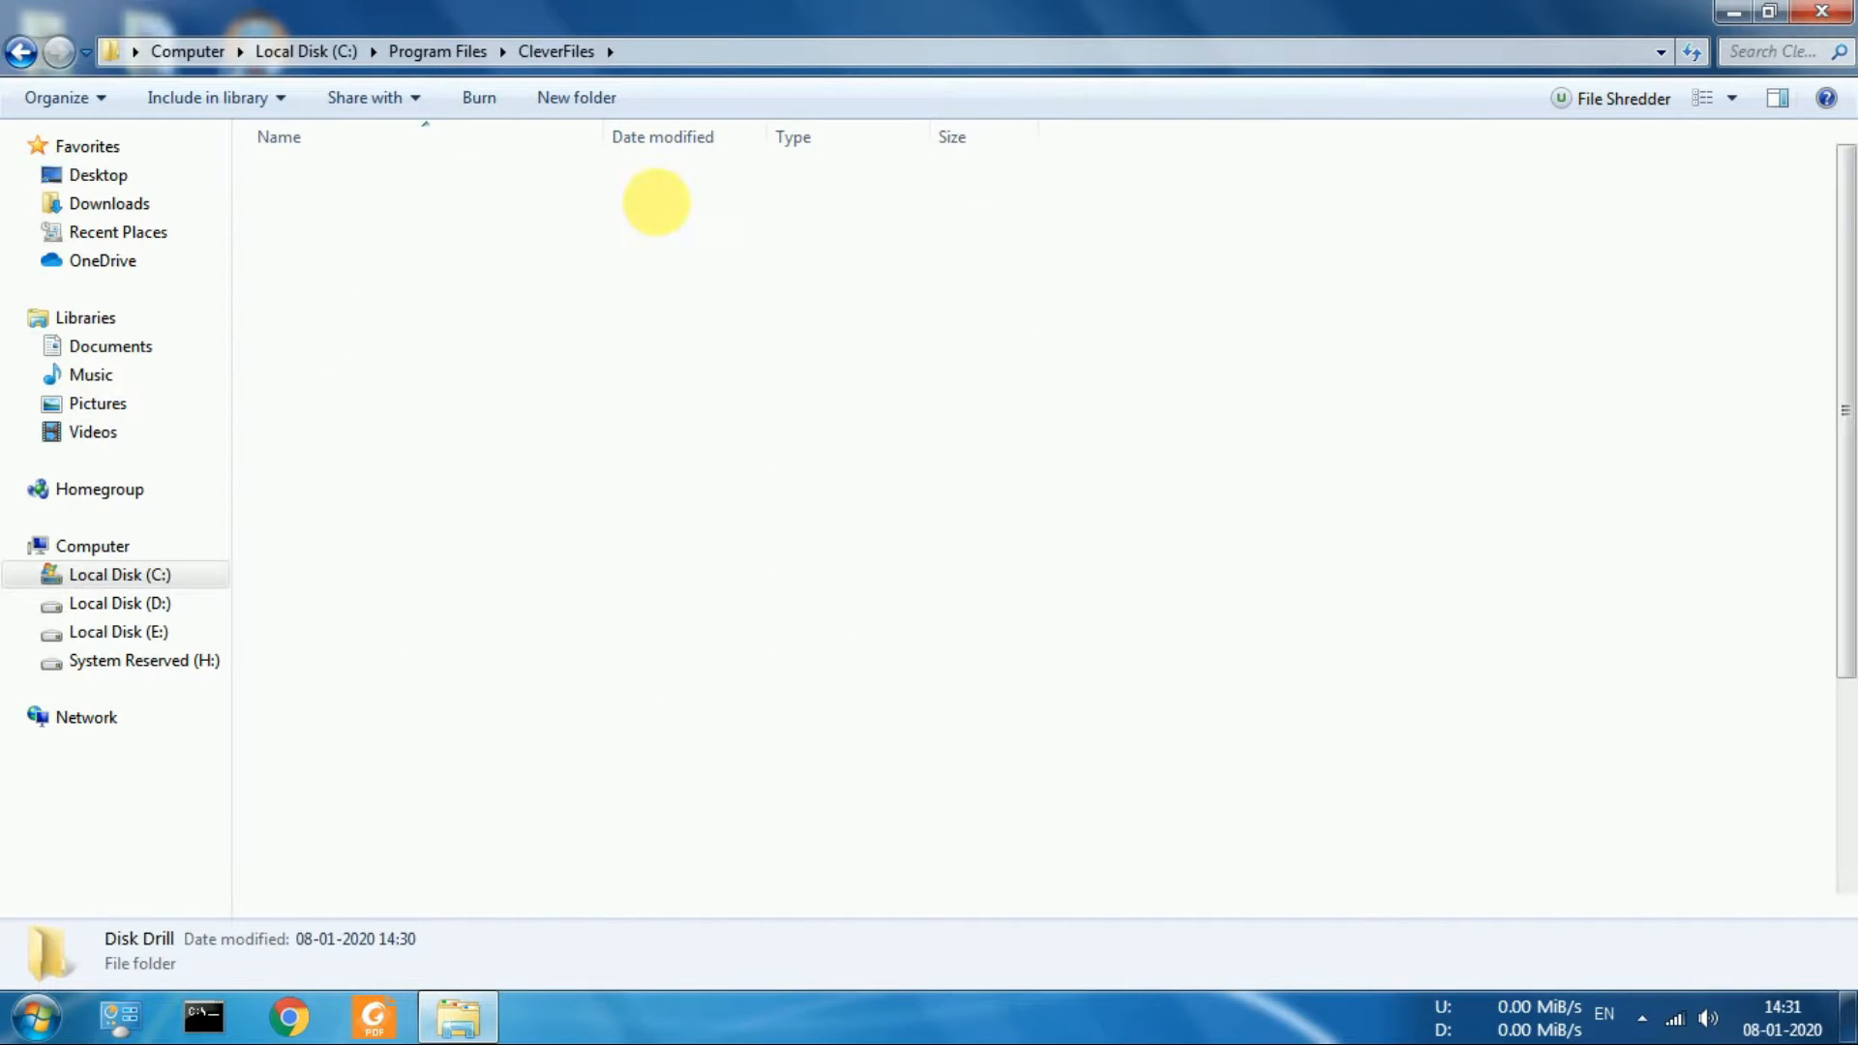
Paste the copied DD.exe and ddactivator.dll into the Disk Drill folder, replacing both existing files
{"action": "right_click", "coordinate": [1128, 456]}
{"action": "left_click", "coordinate": [1221, 687]}
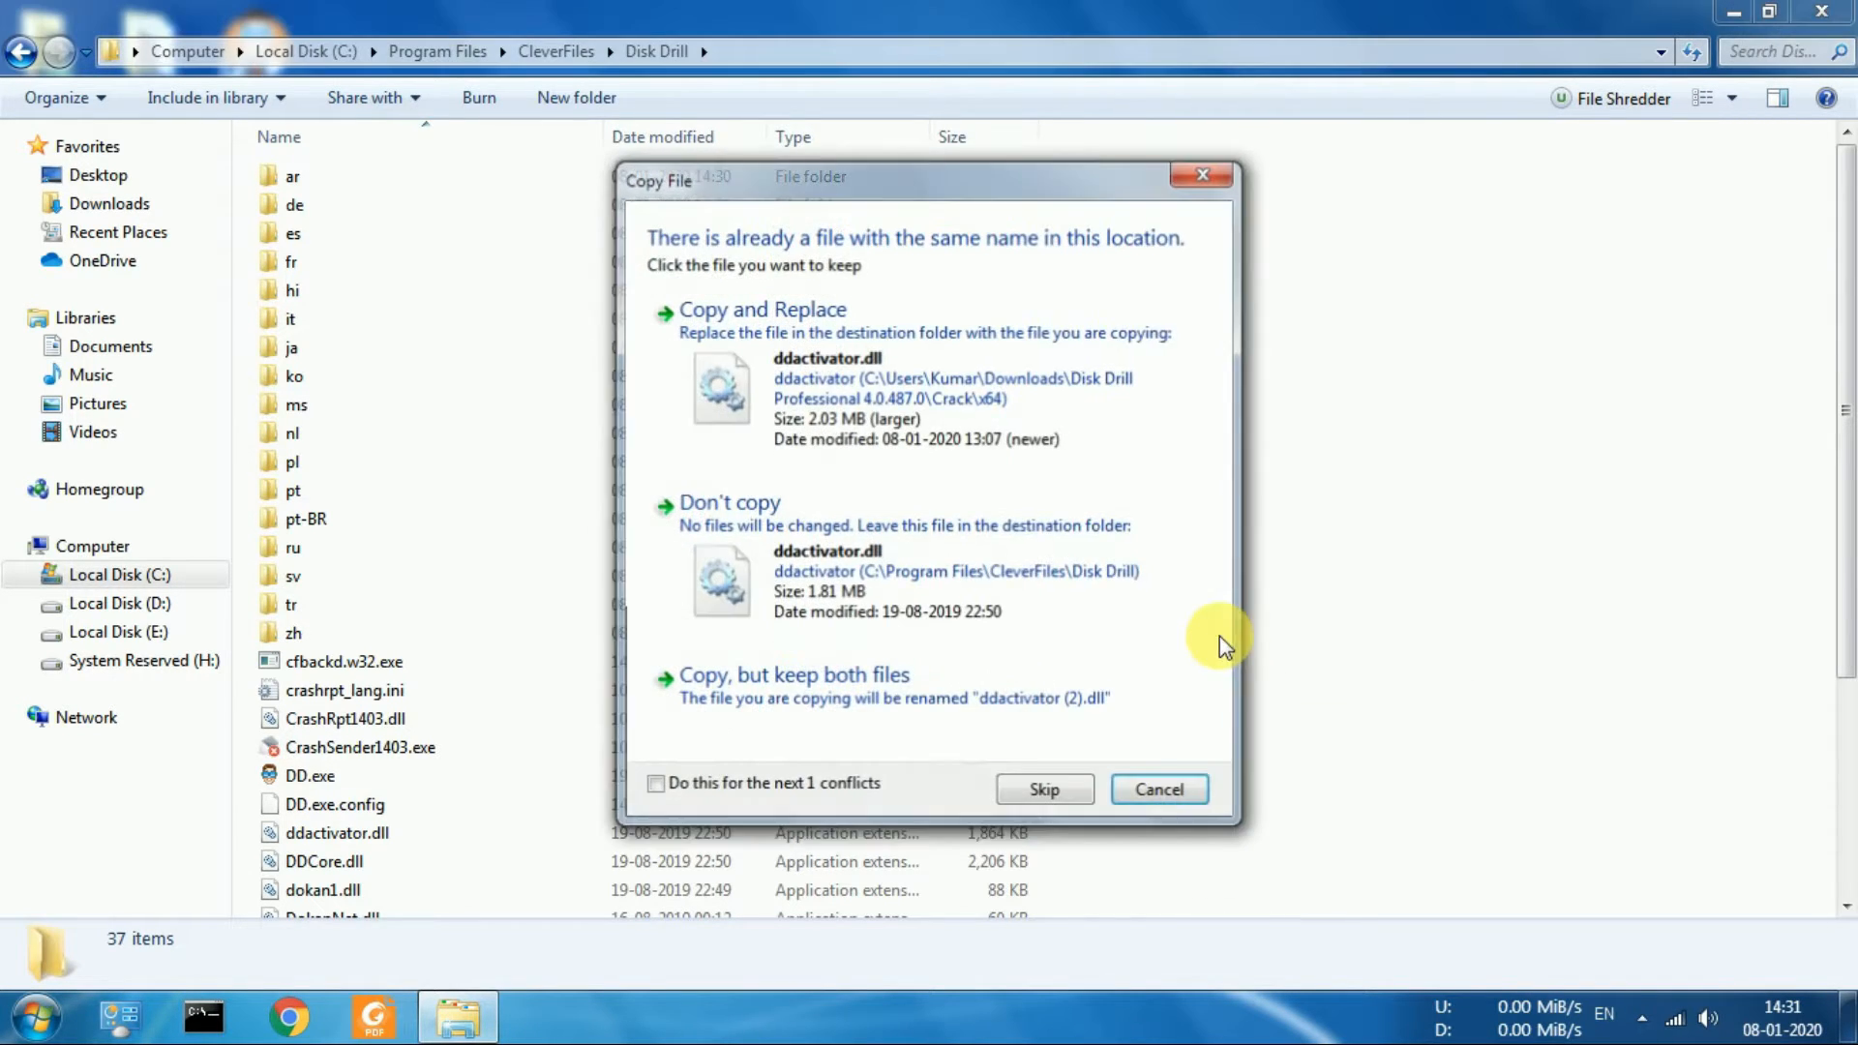
{"action": "left_click", "coordinate": [741, 789]}
{"action": "left_click", "coordinate": [809, 458]}
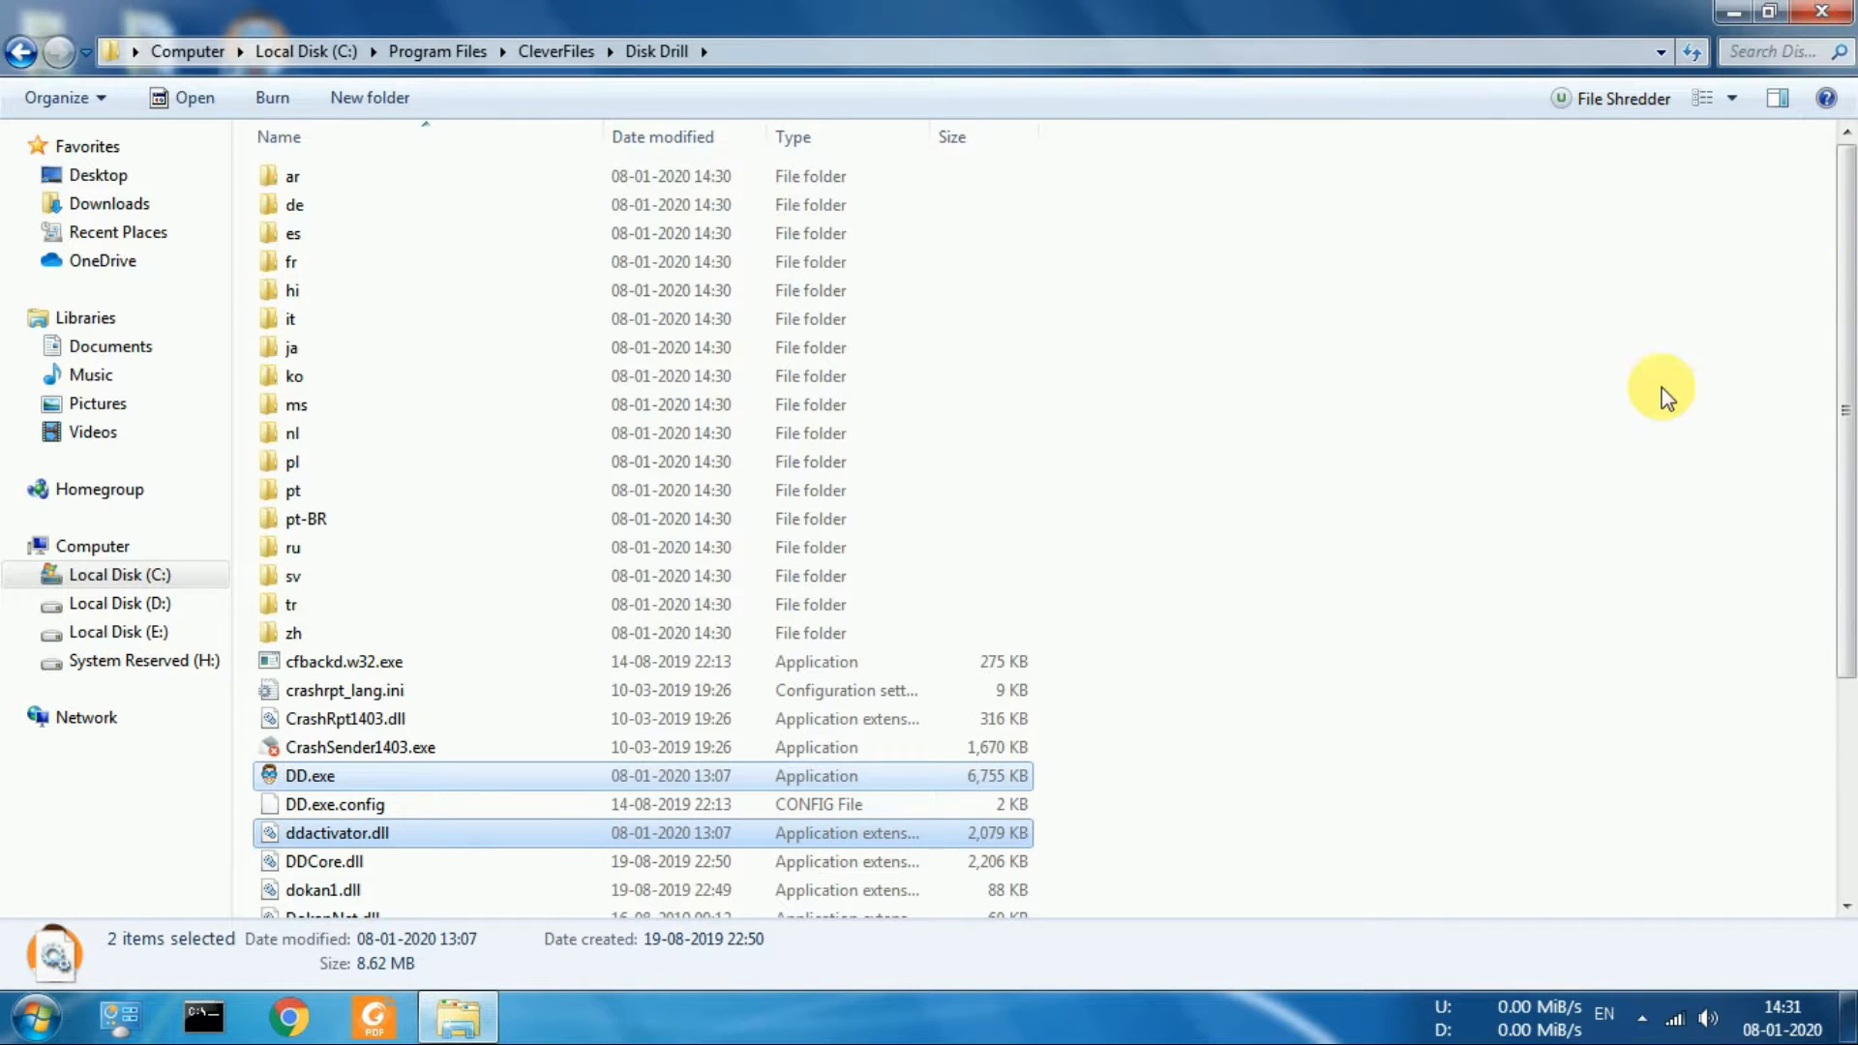
Launch DD.exe from the installation folder, skip the offered update version and bring up the Disk Drill window
{"action": "left_click", "coordinate": [994, 783]}
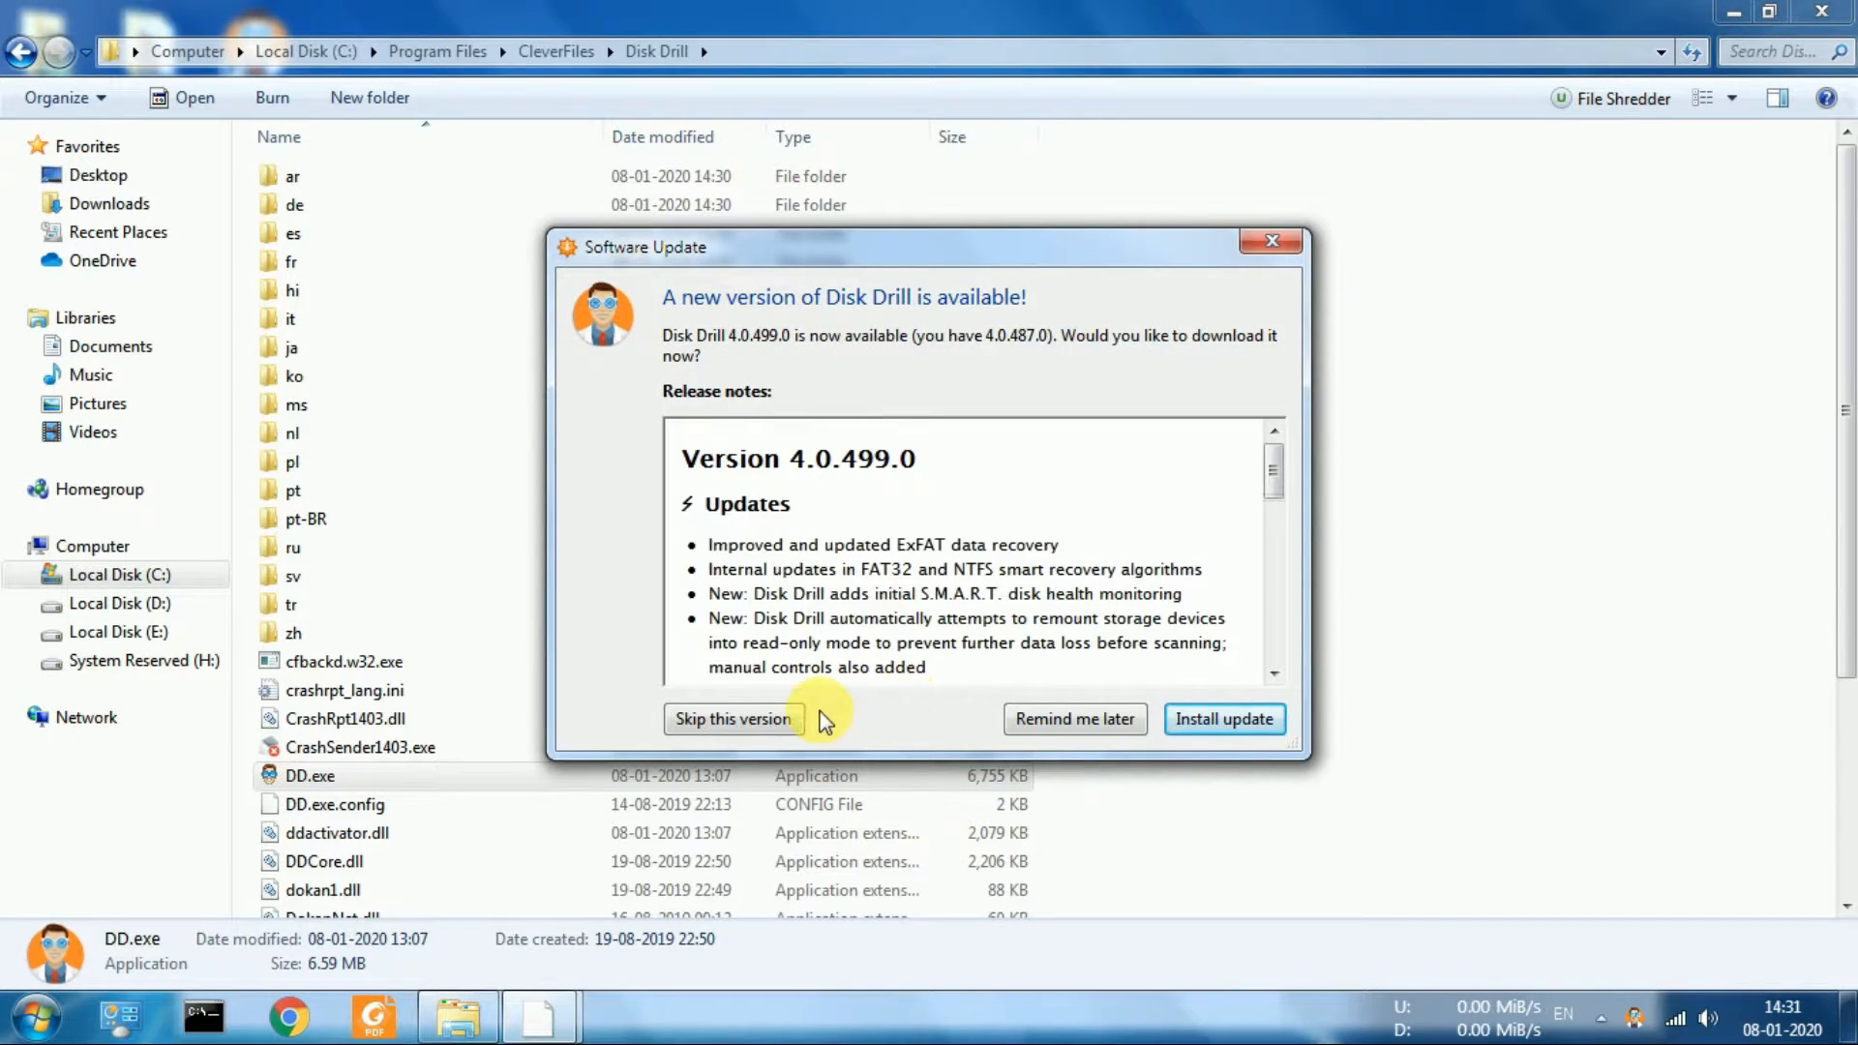
{"action": "left_click", "coordinate": [768, 727]}
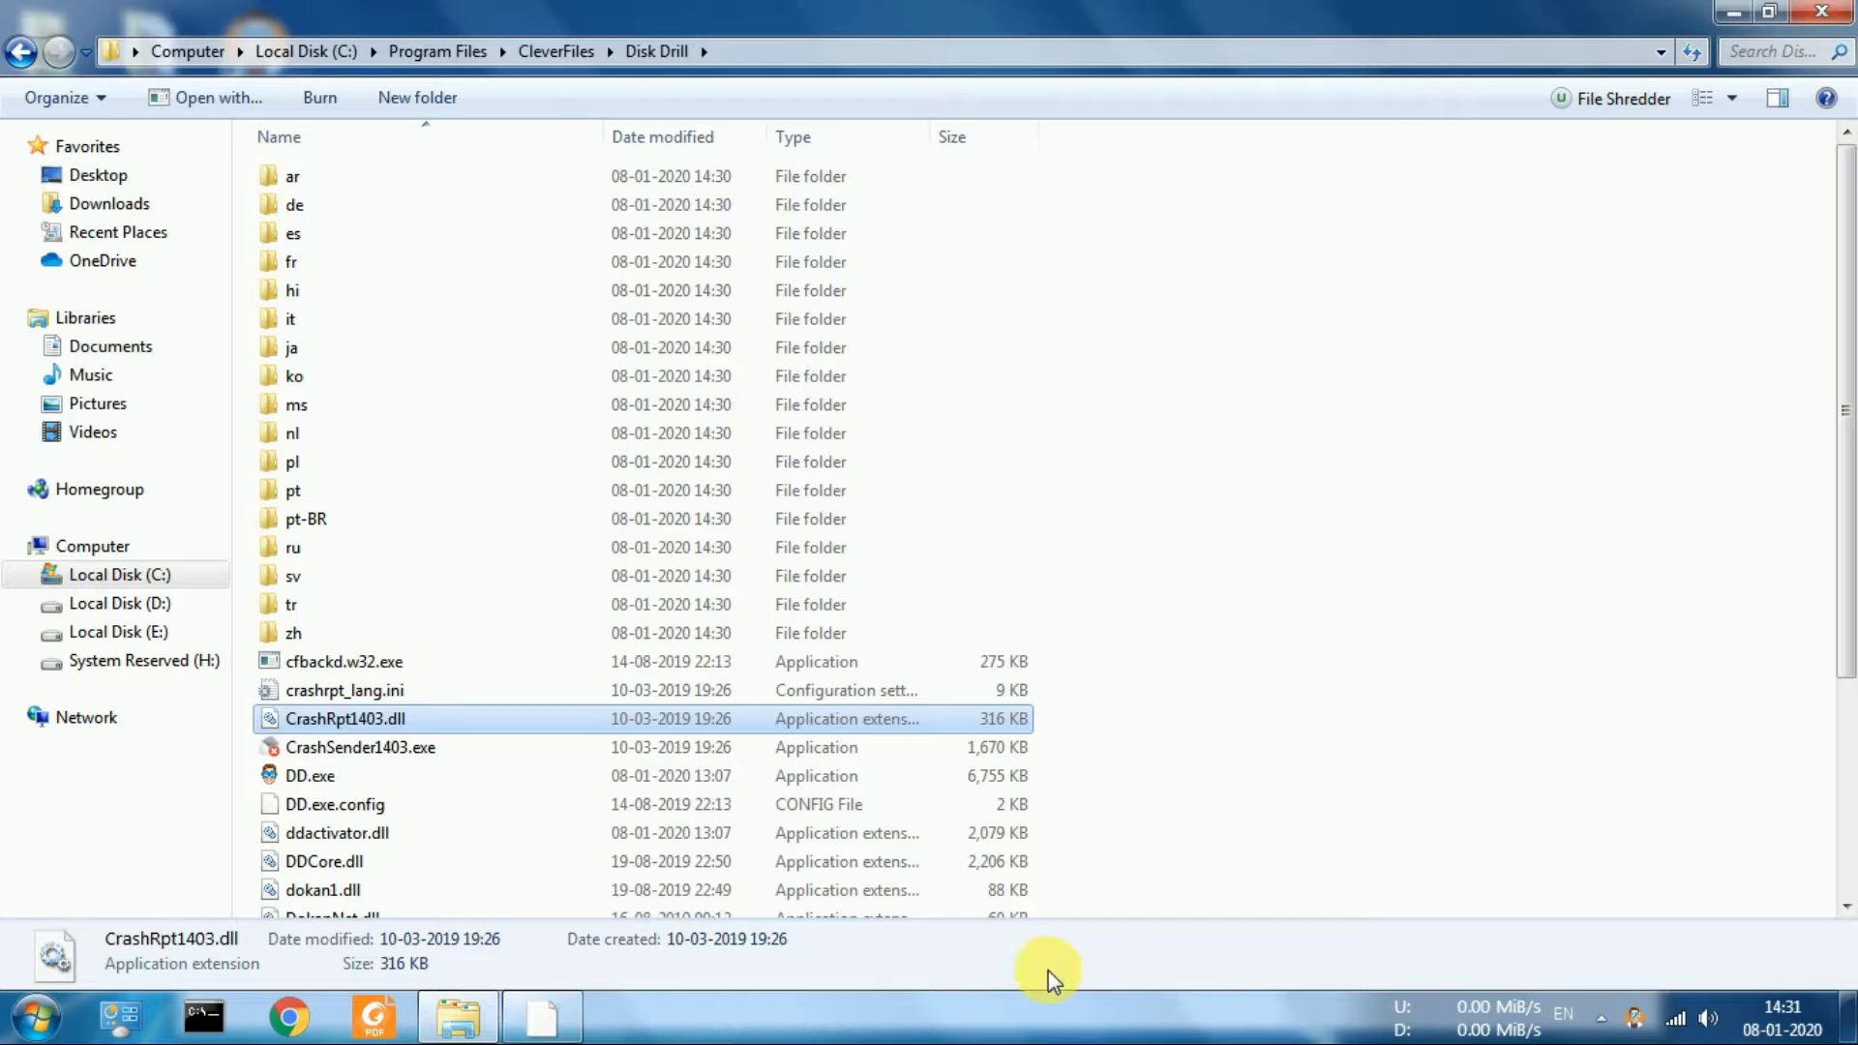
{"action": "left_click", "coordinate": [569, 1023]}
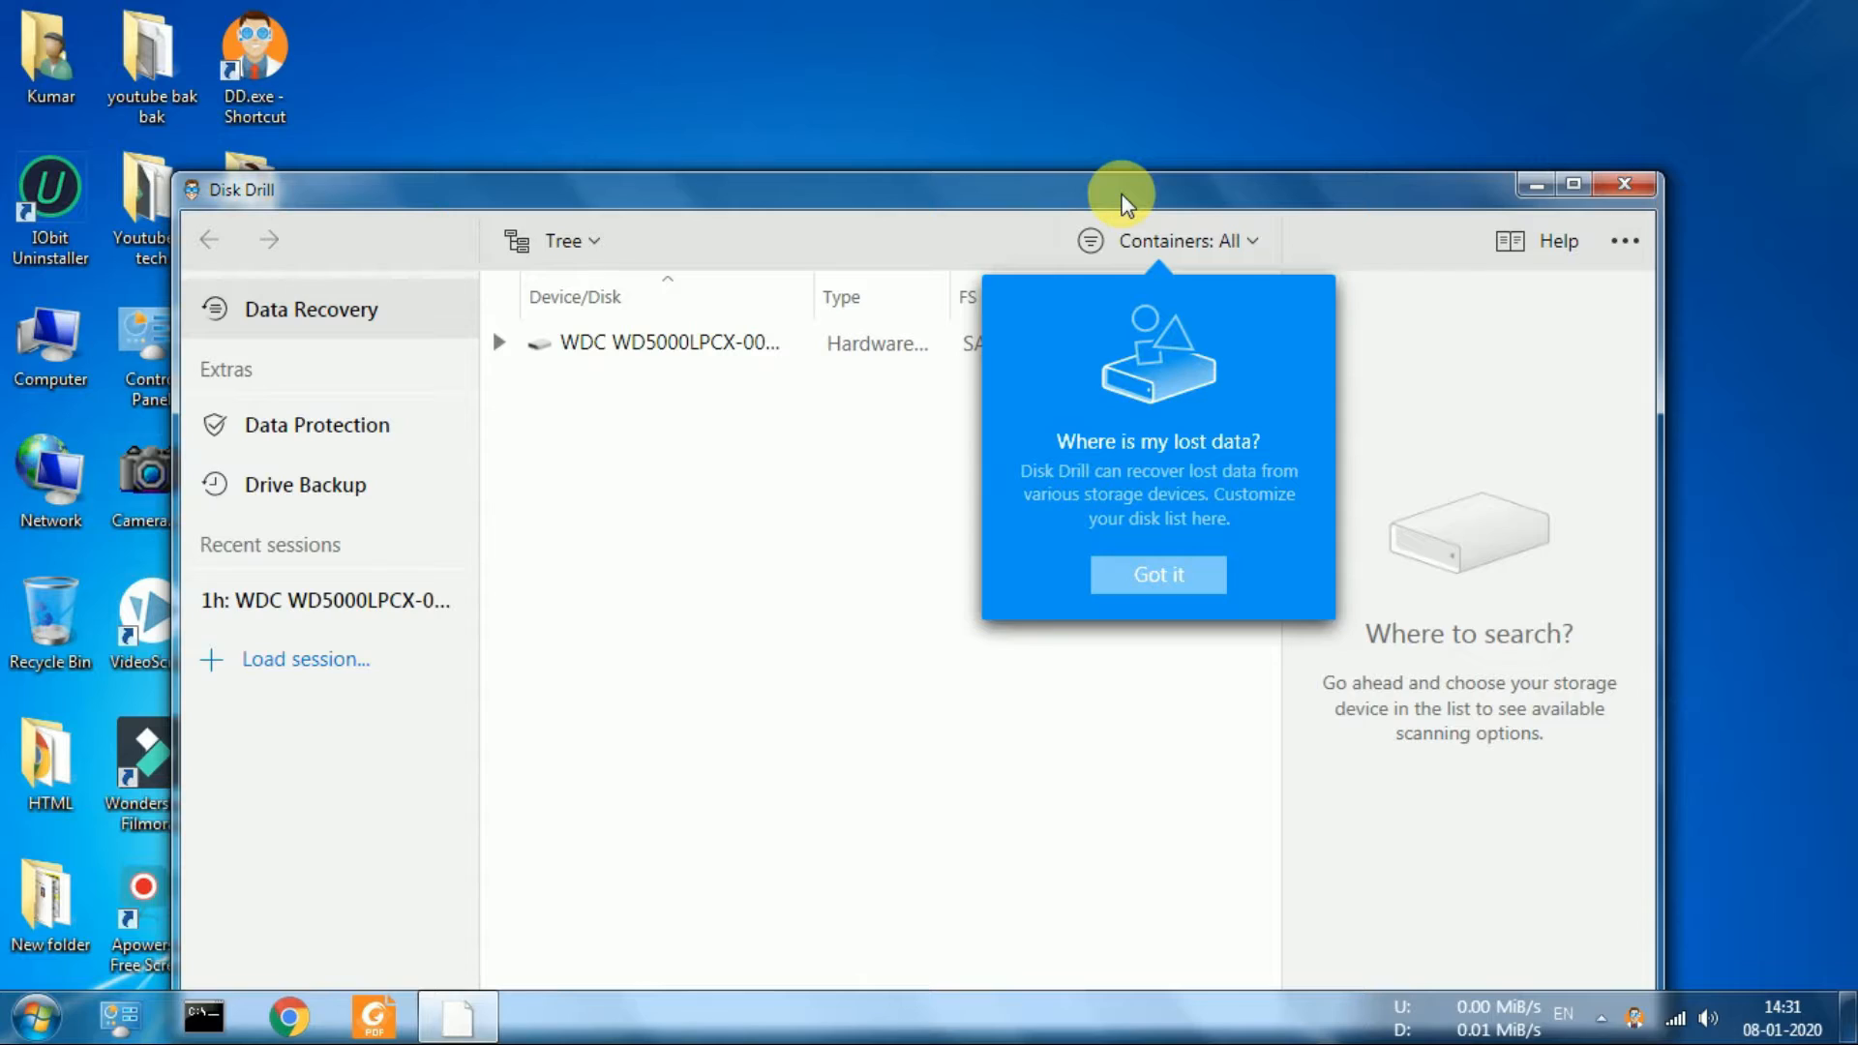
Maximize the Disk Drill window and expand the WDC WD5000LPCX-00VHA disk to its volumes, dismissing the introductory tips
{"action": "double_click", "coordinate": [1119, 192]}
{"action": "left_click", "coordinate": [1398, 399]}
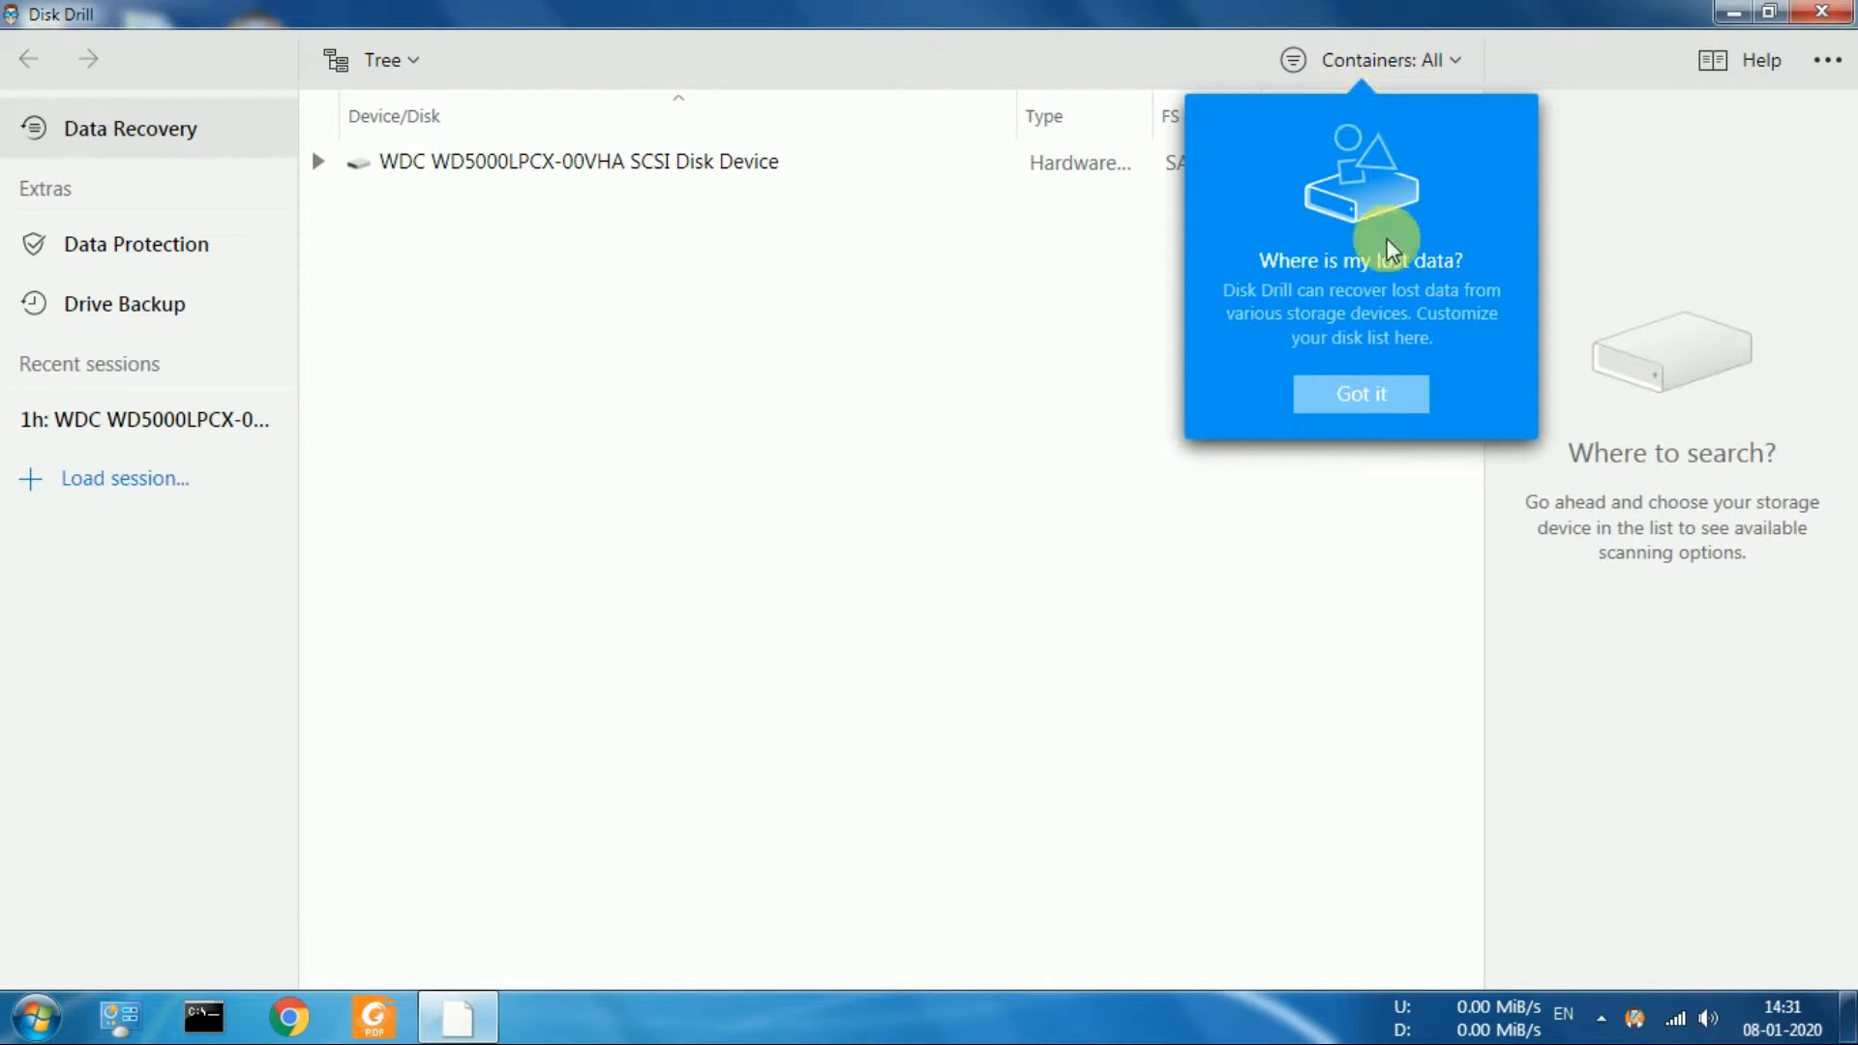
{"action": "left_click", "coordinate": [1347, 387]}
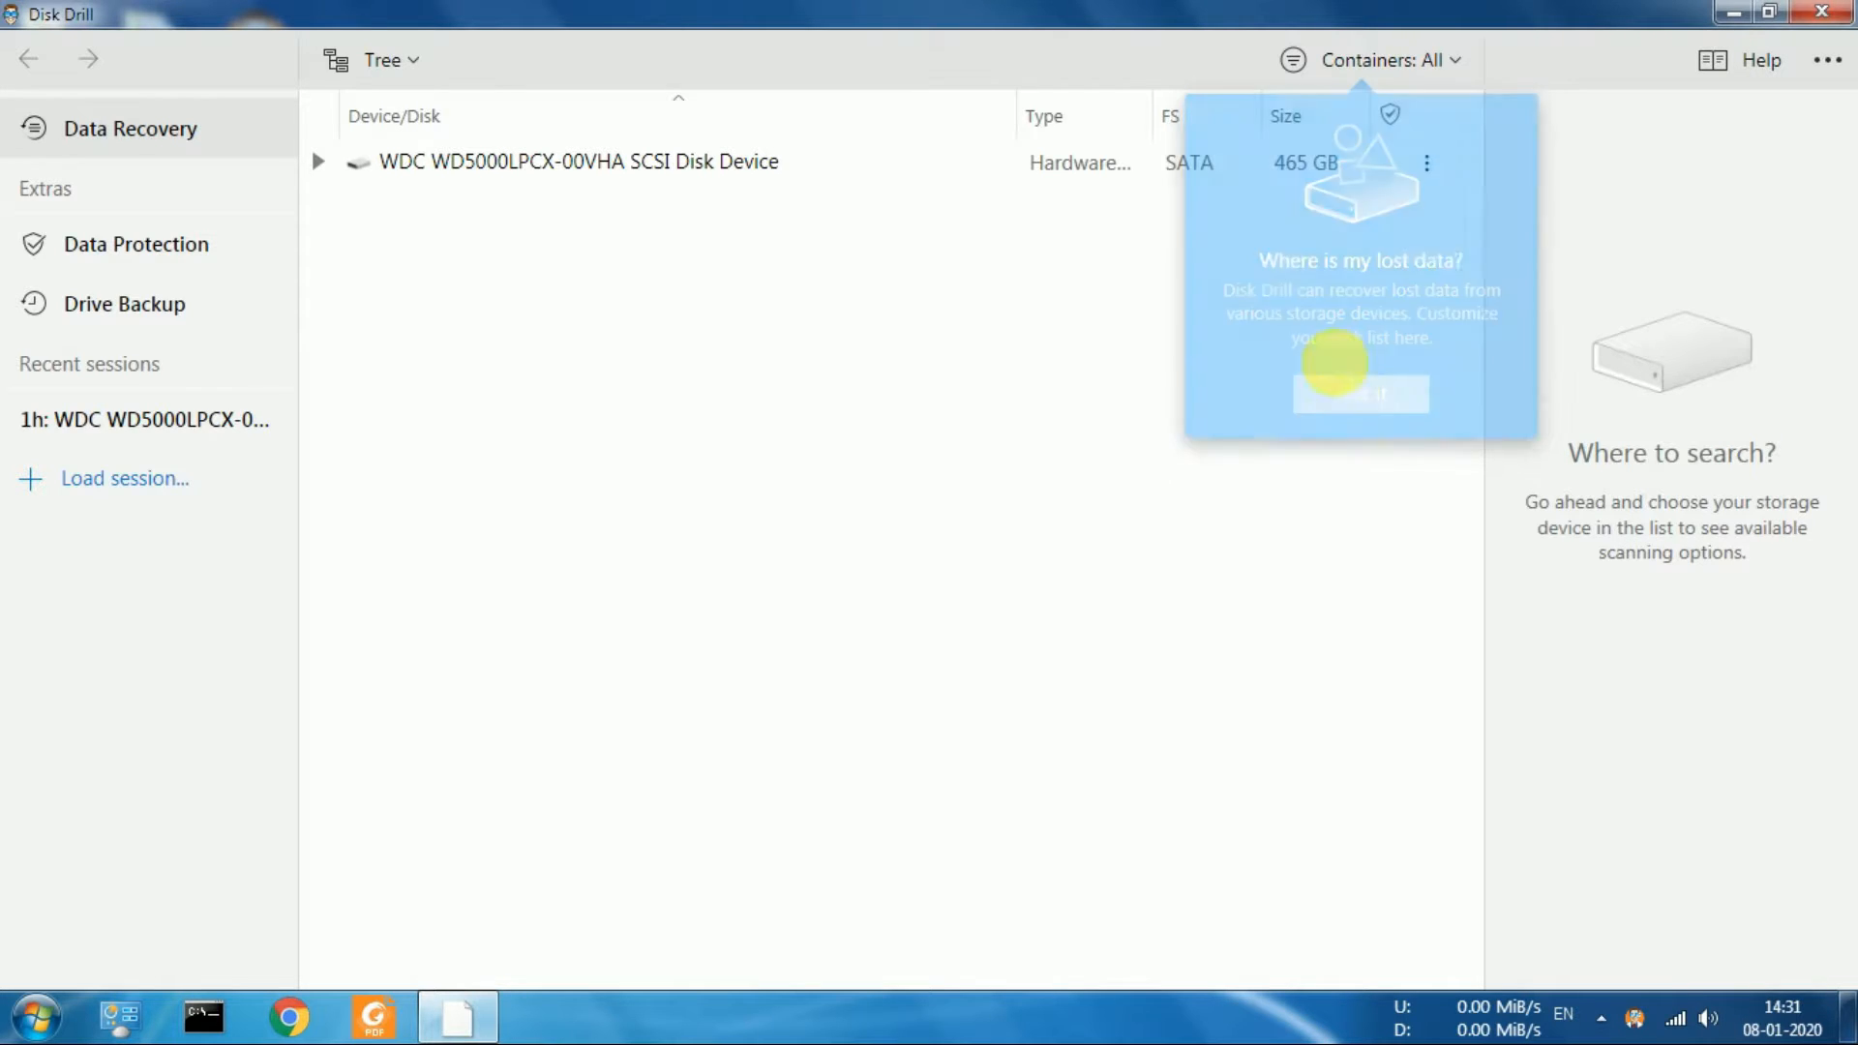
{"action": "left_click", "coordinate": [319, 166]}
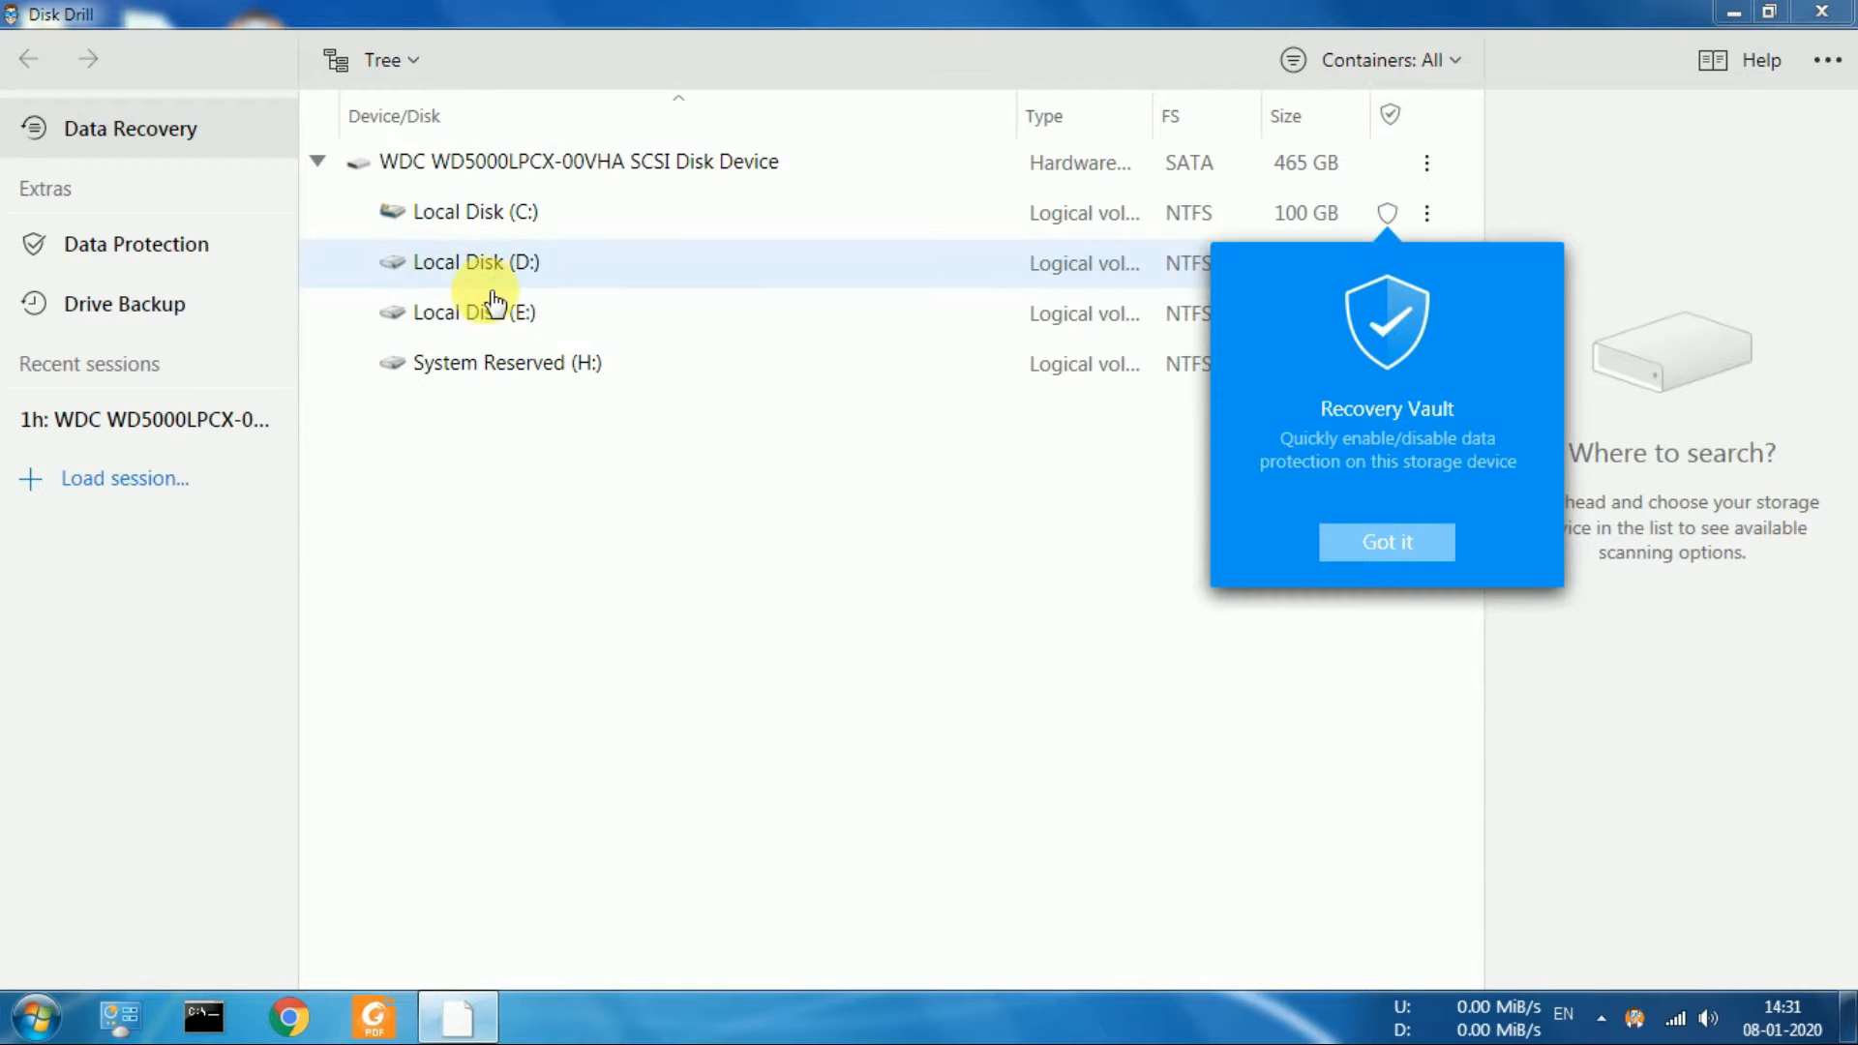
{"action": "left_click", "coordinate": [1358, 544]}
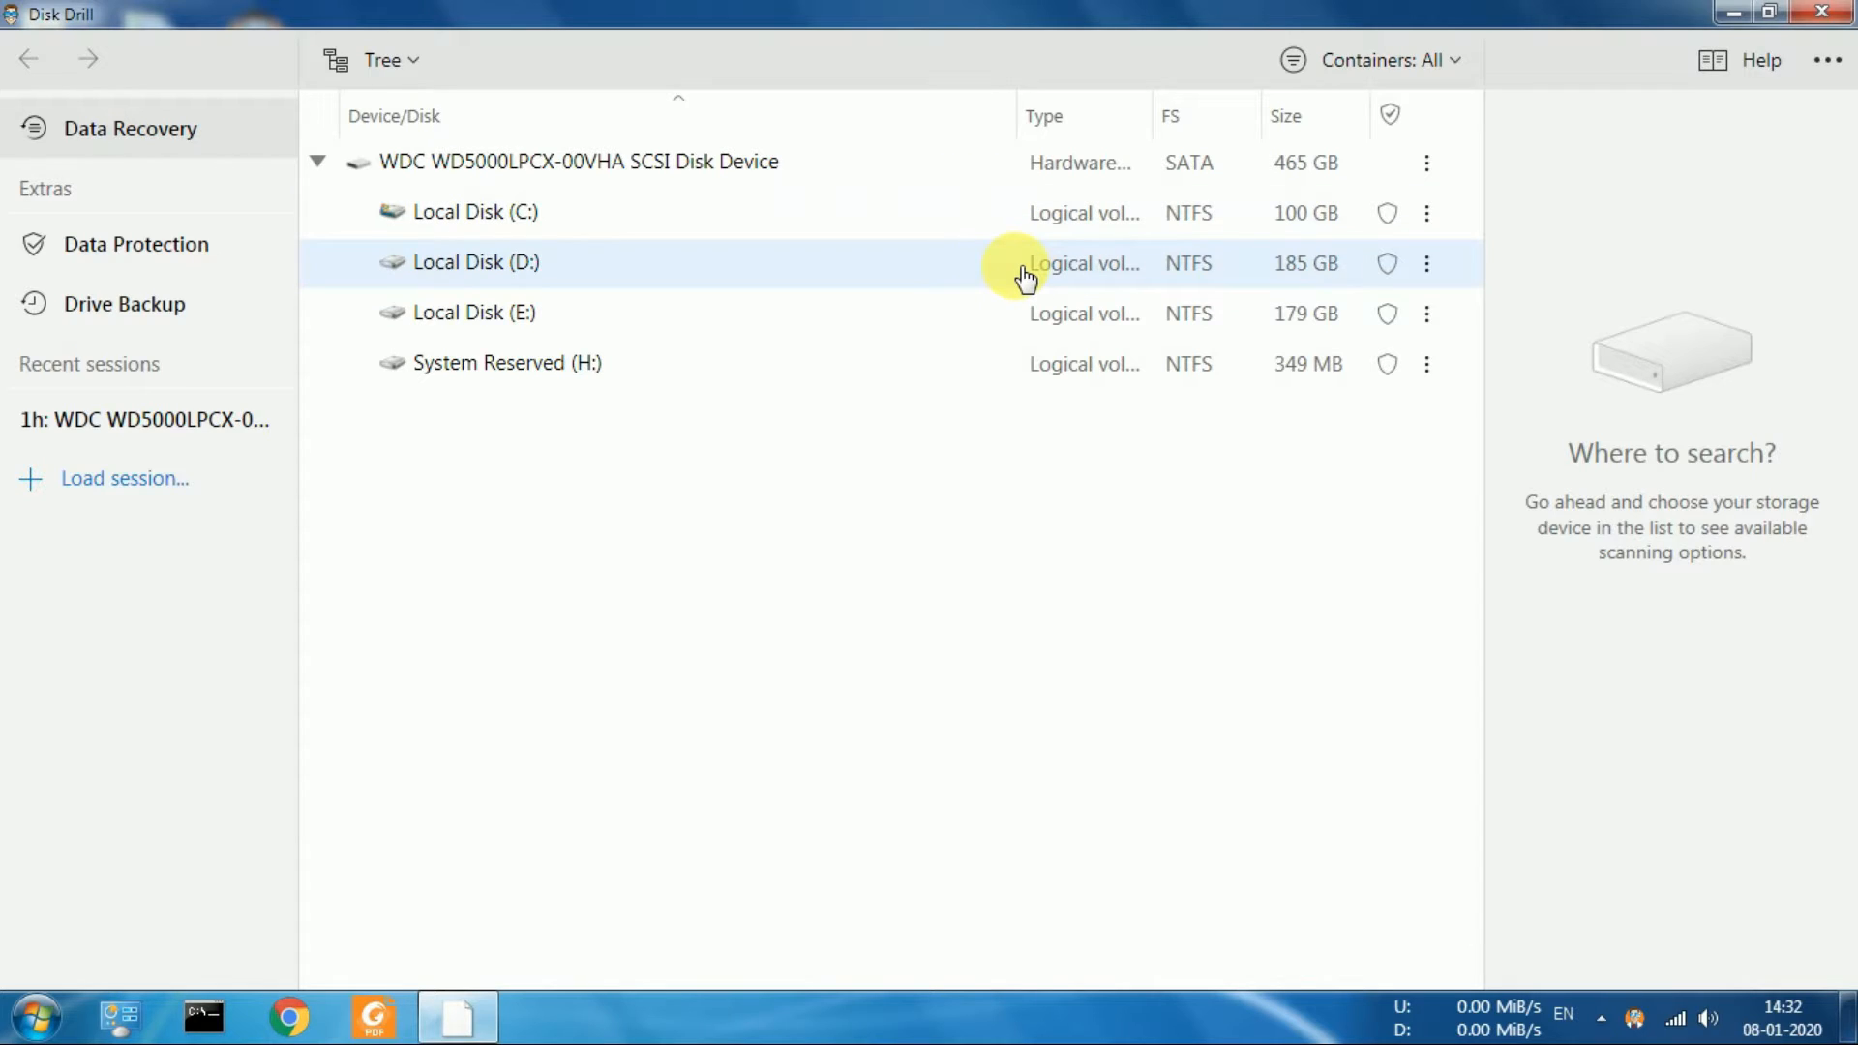
Open Data Protection with Local Disk (C:) selected and decline starting the protection service
{"action": "left_click", "coordinate": [1068, 221]}
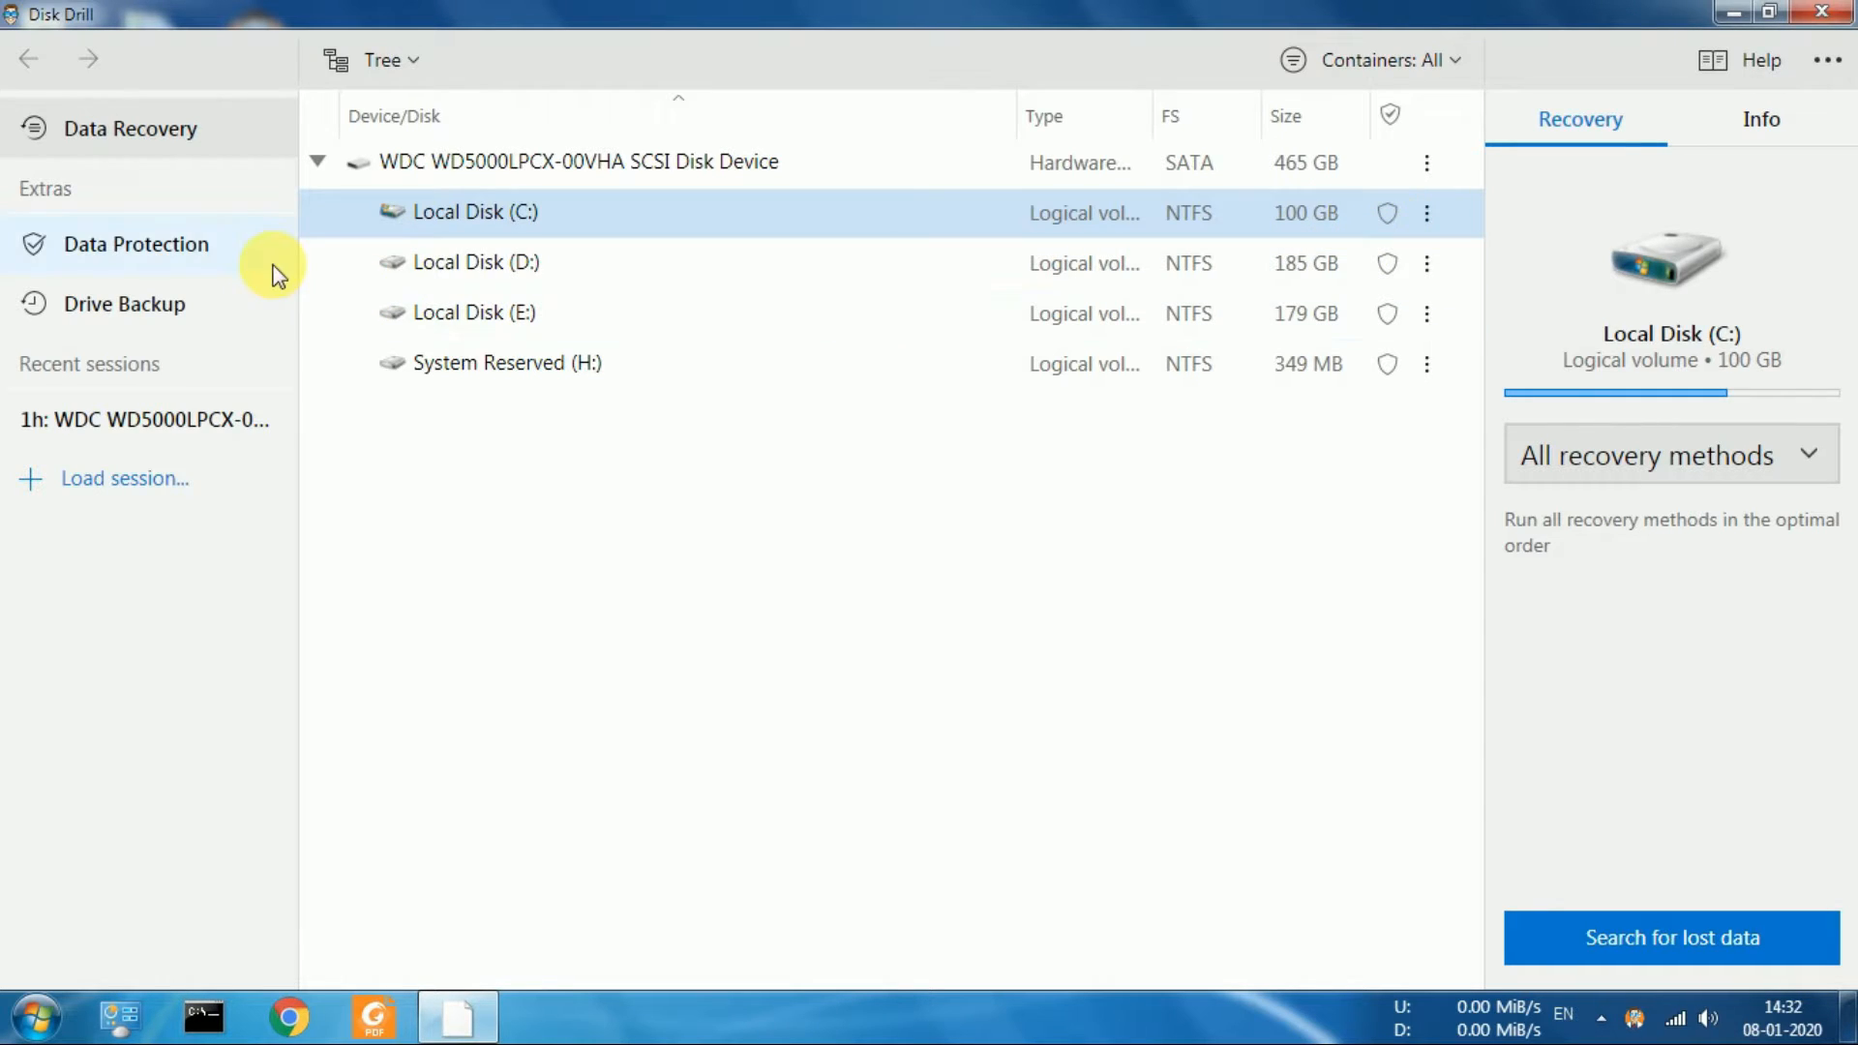
{"action": "left_click", "coordinate": [230, 249]}
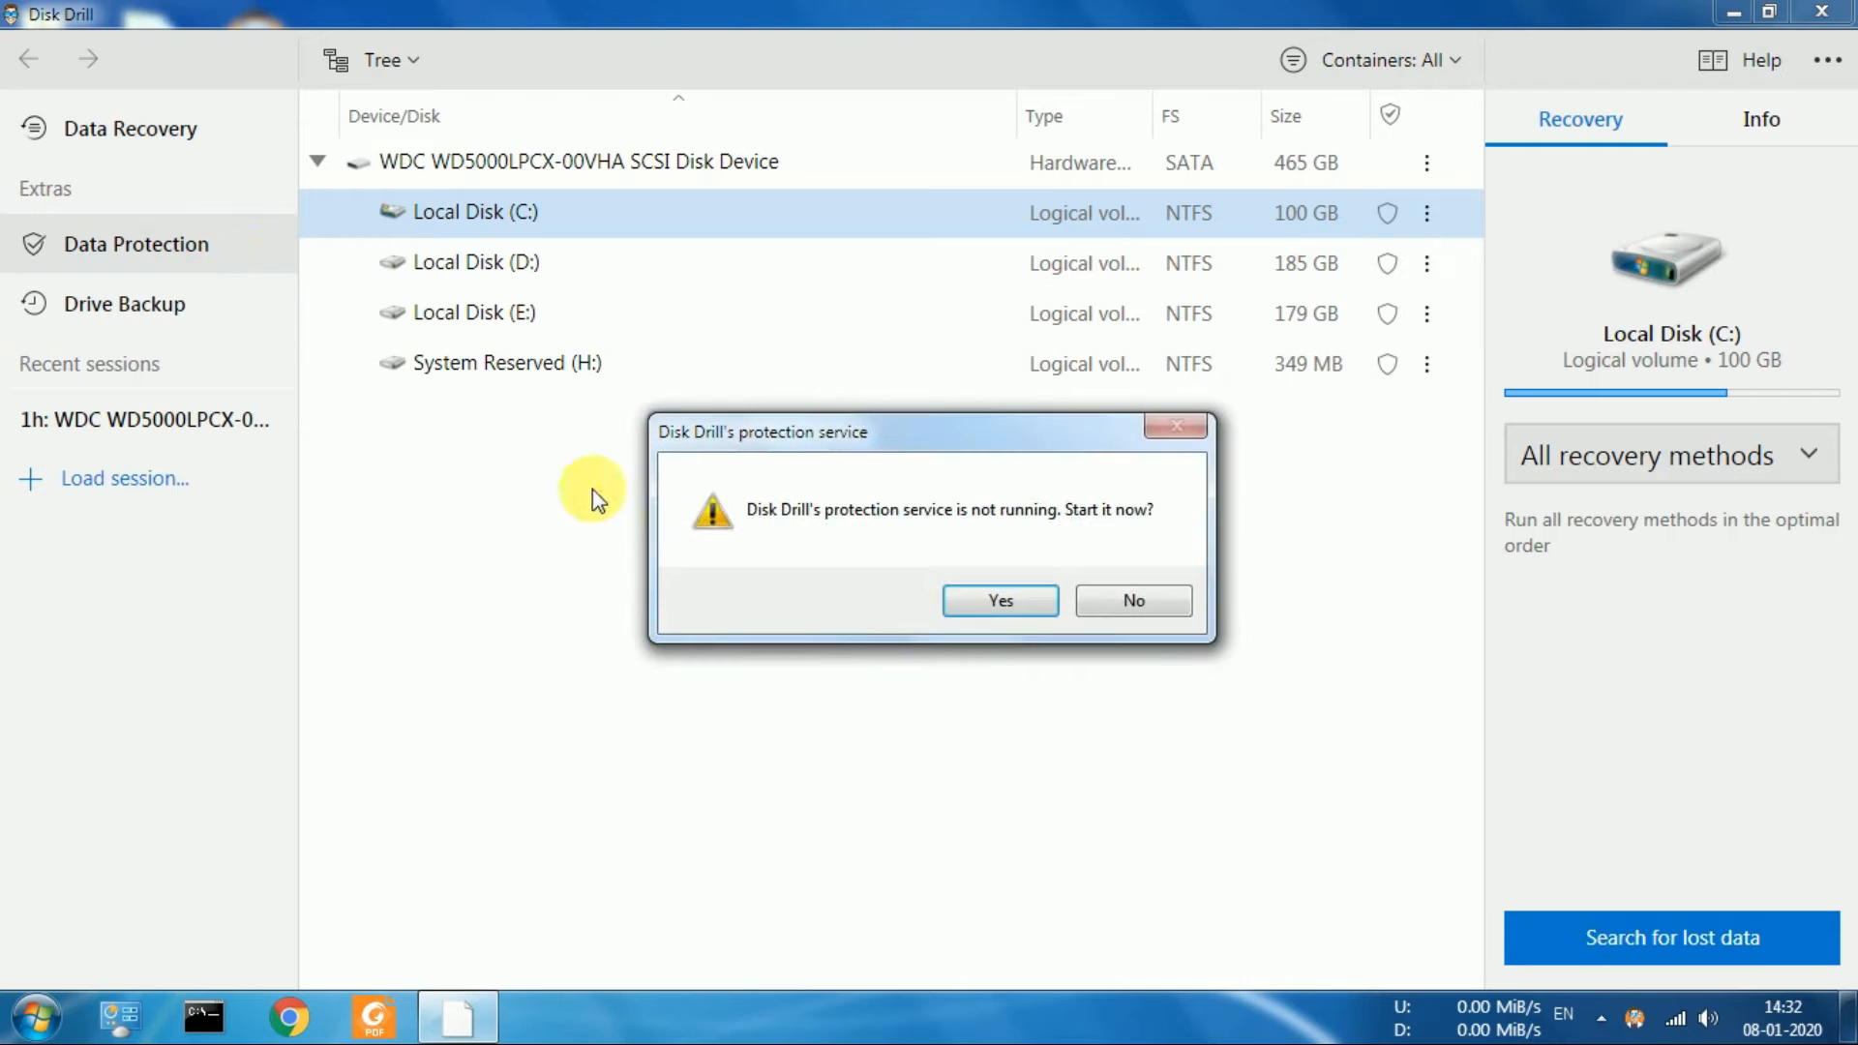
{"action": "left_click", "coordinate": [1113, 608]}
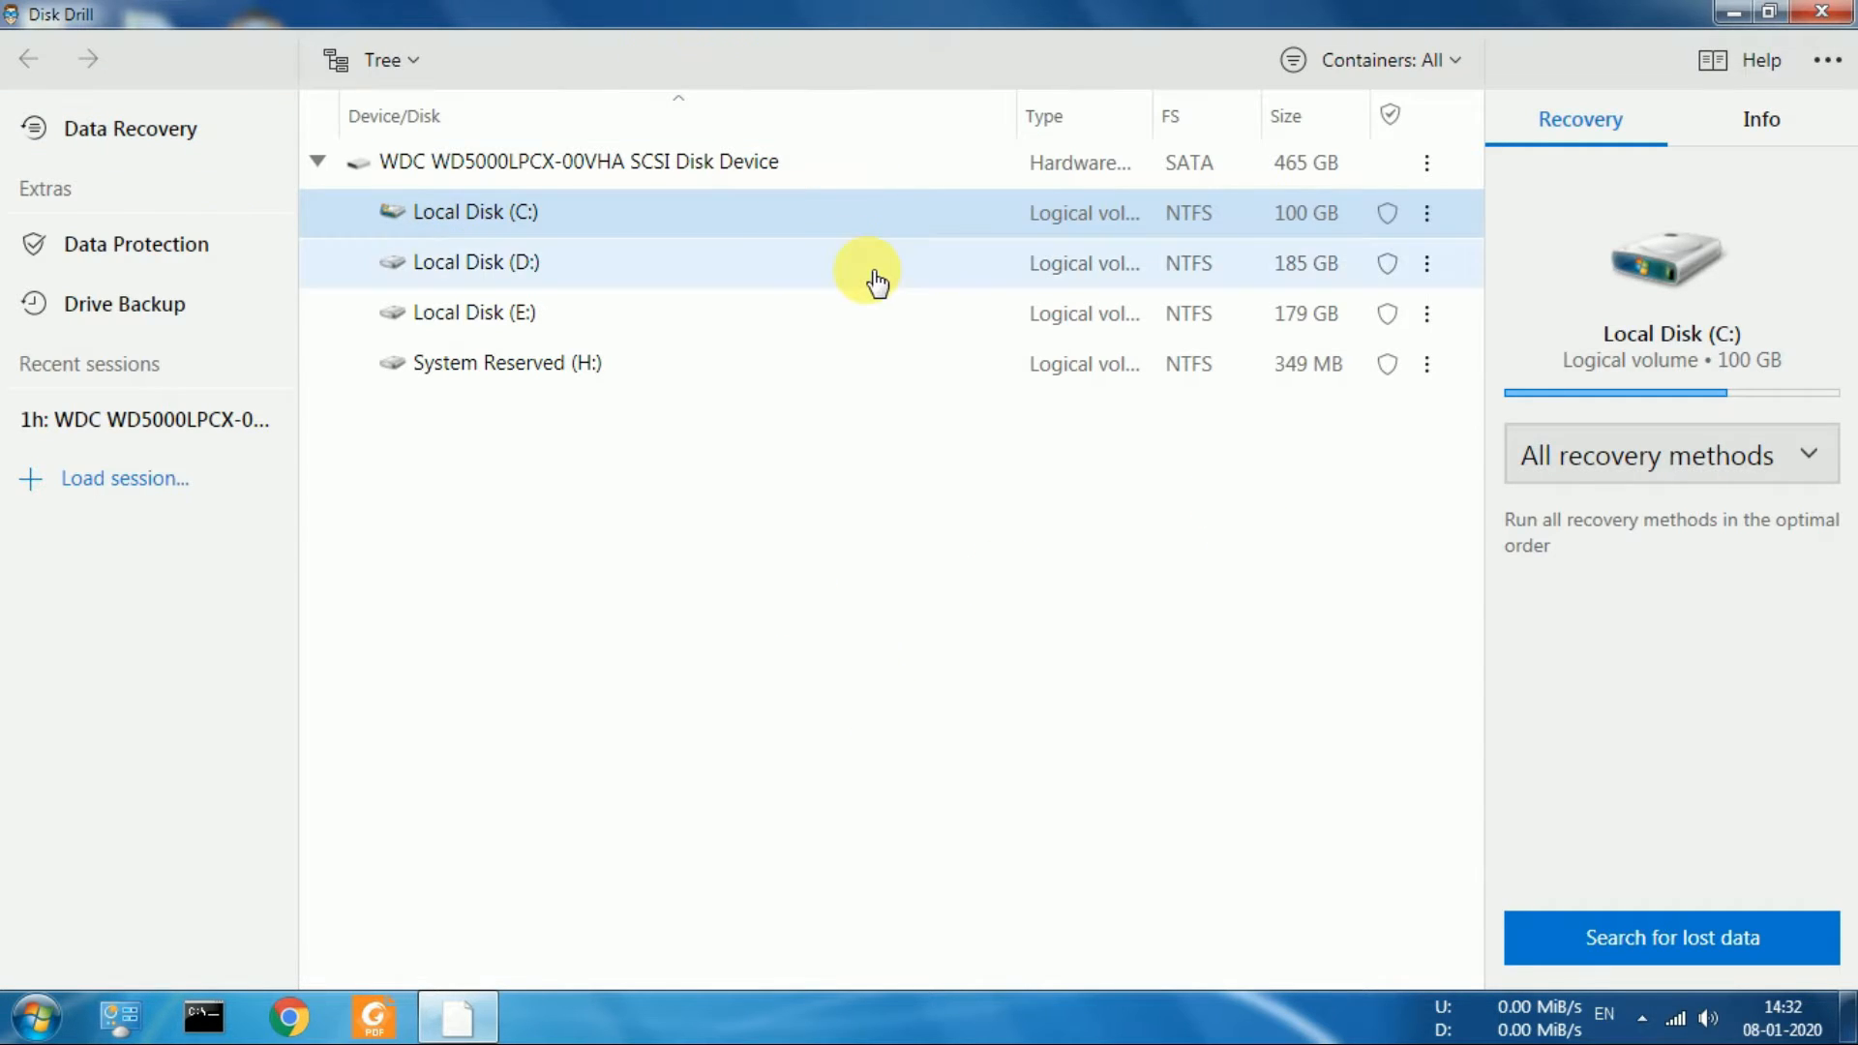
Select Local Disk (D:) and start a search for lost data using all recovery methods
{"action": "left_click", "coordinate": [1618, 460]}
{"action": "left_click", "coordinate": [801, 283]}
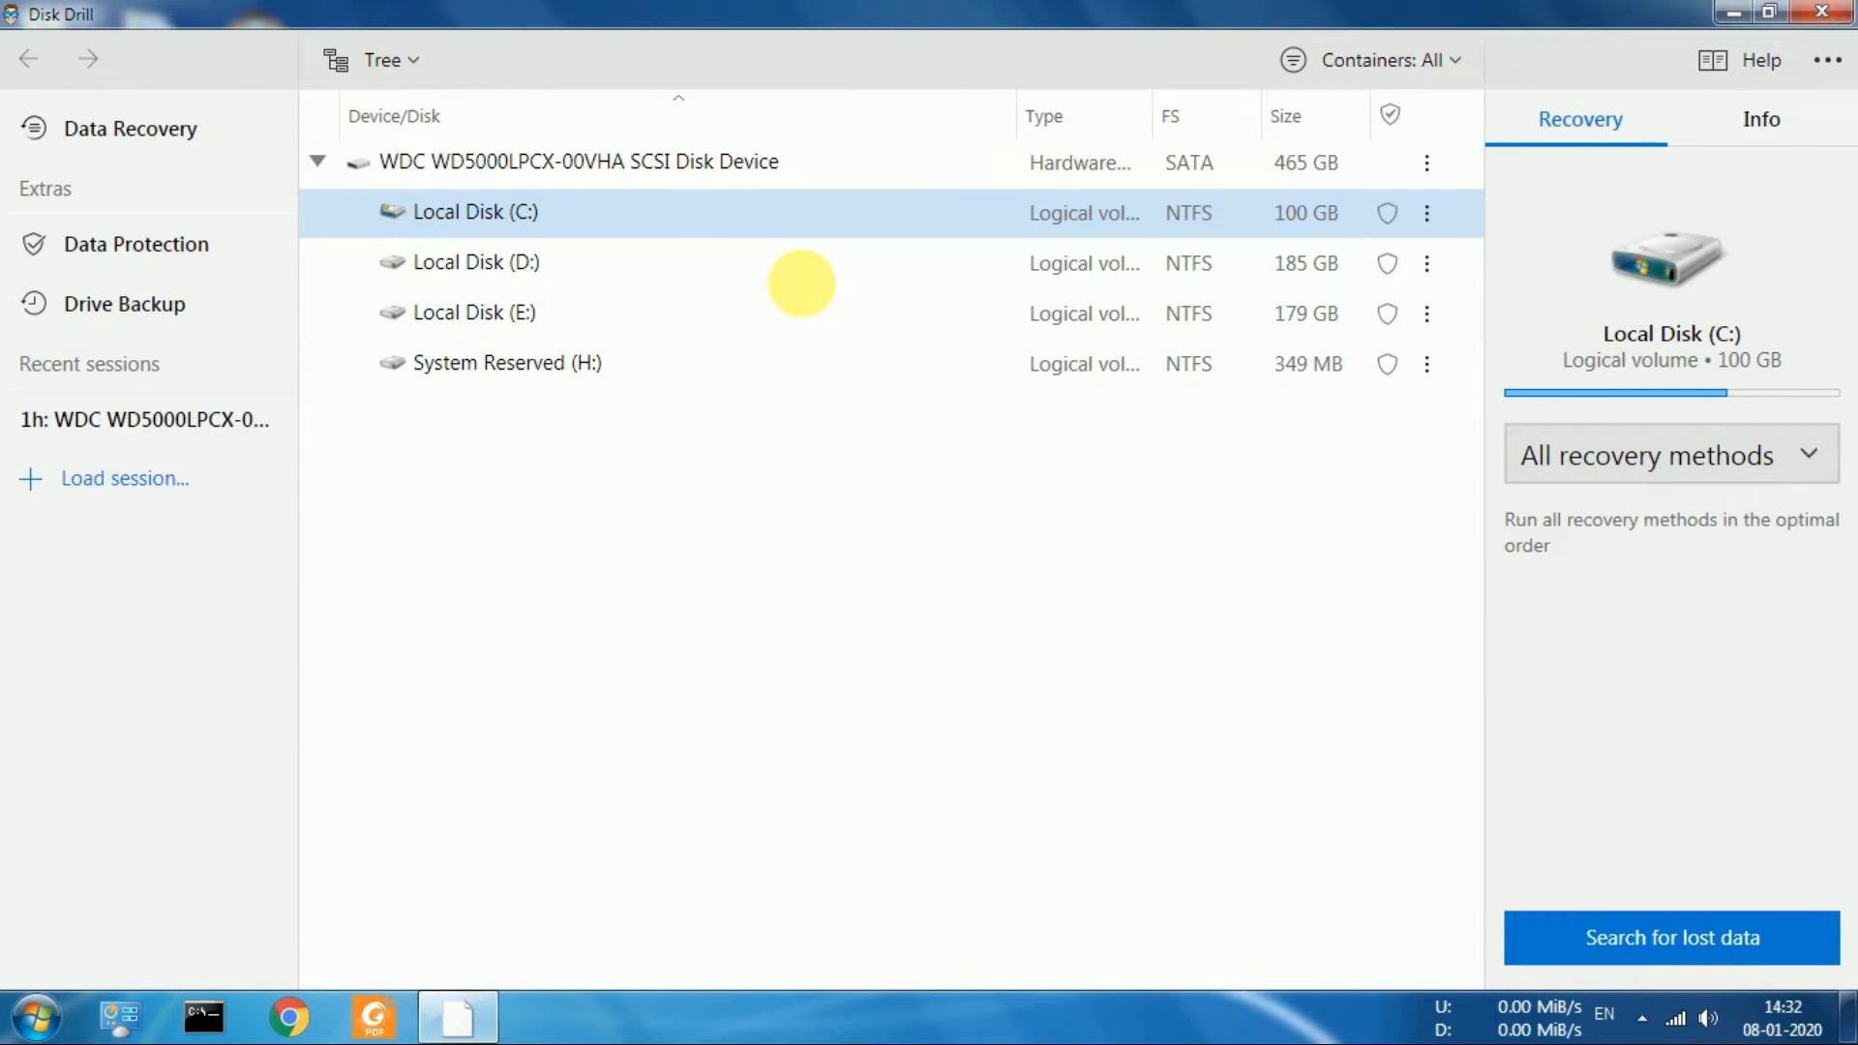
{"action": "left_click", "coordinate": [663, 271]}
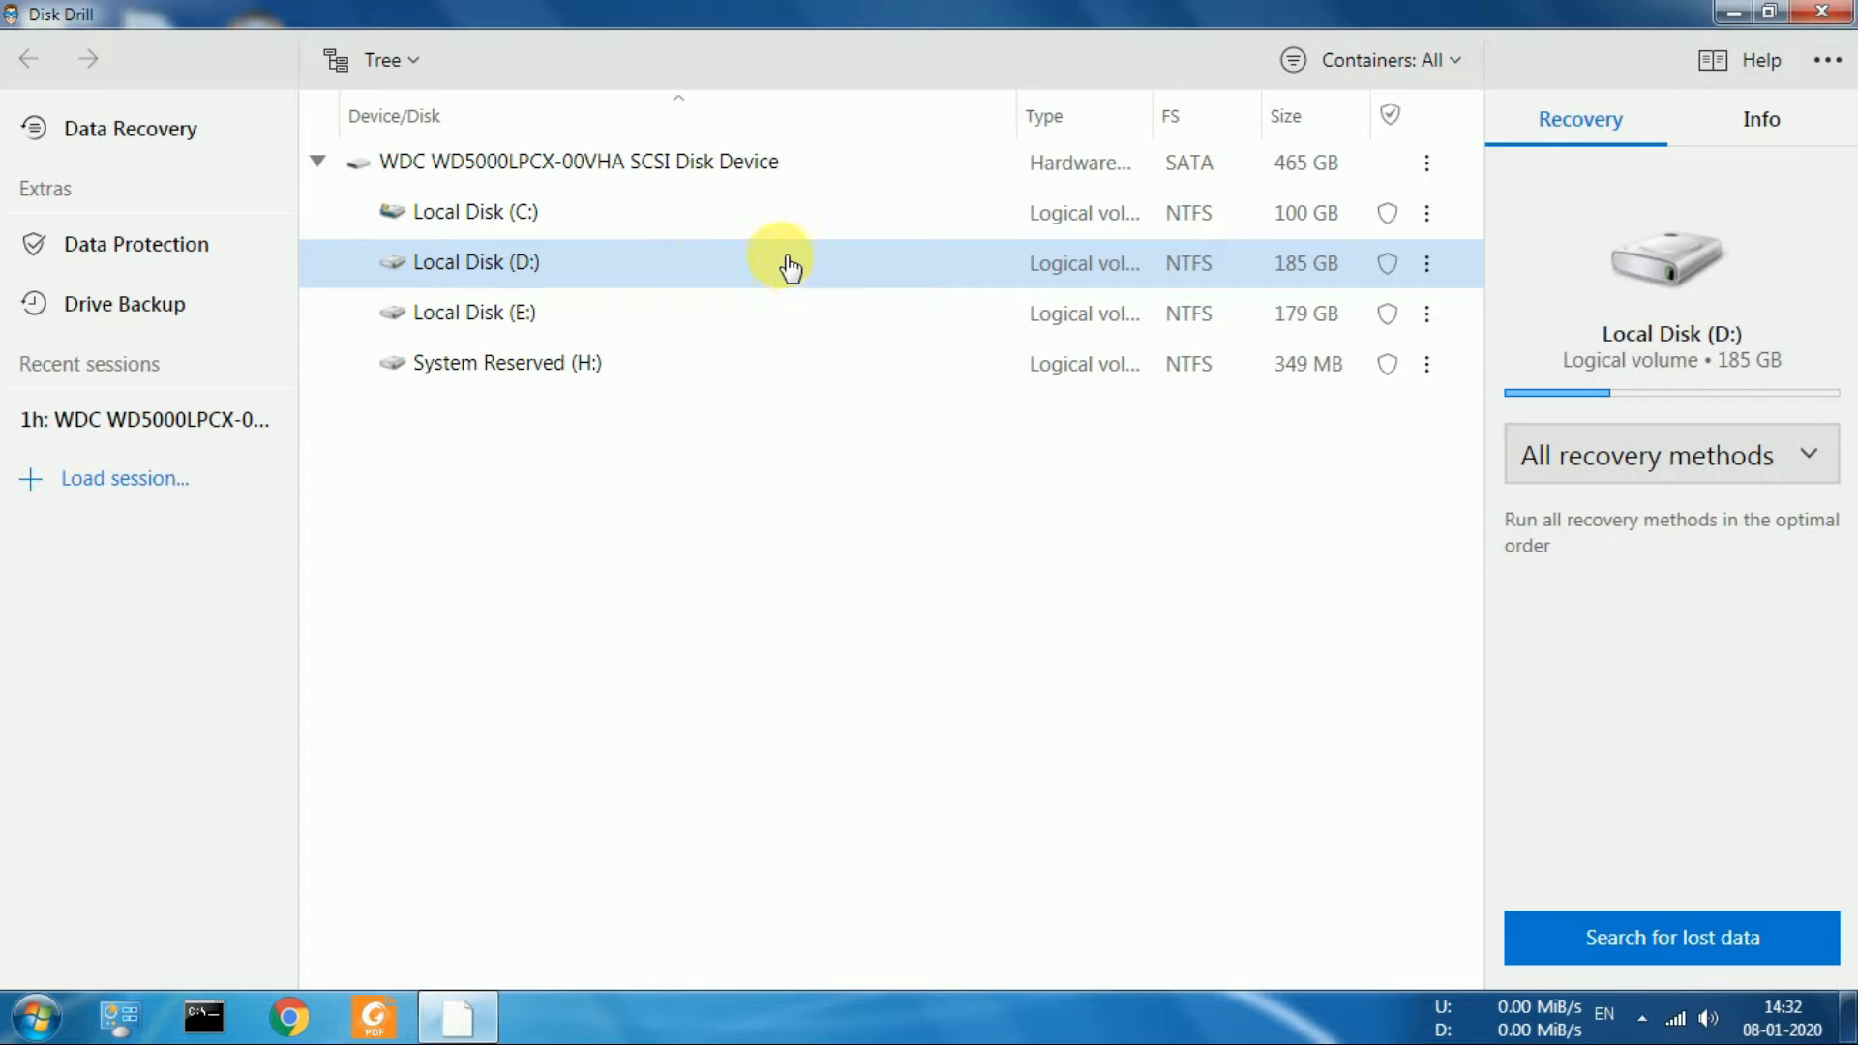
{"action": "left_click", "coordinate": [653, 173]}
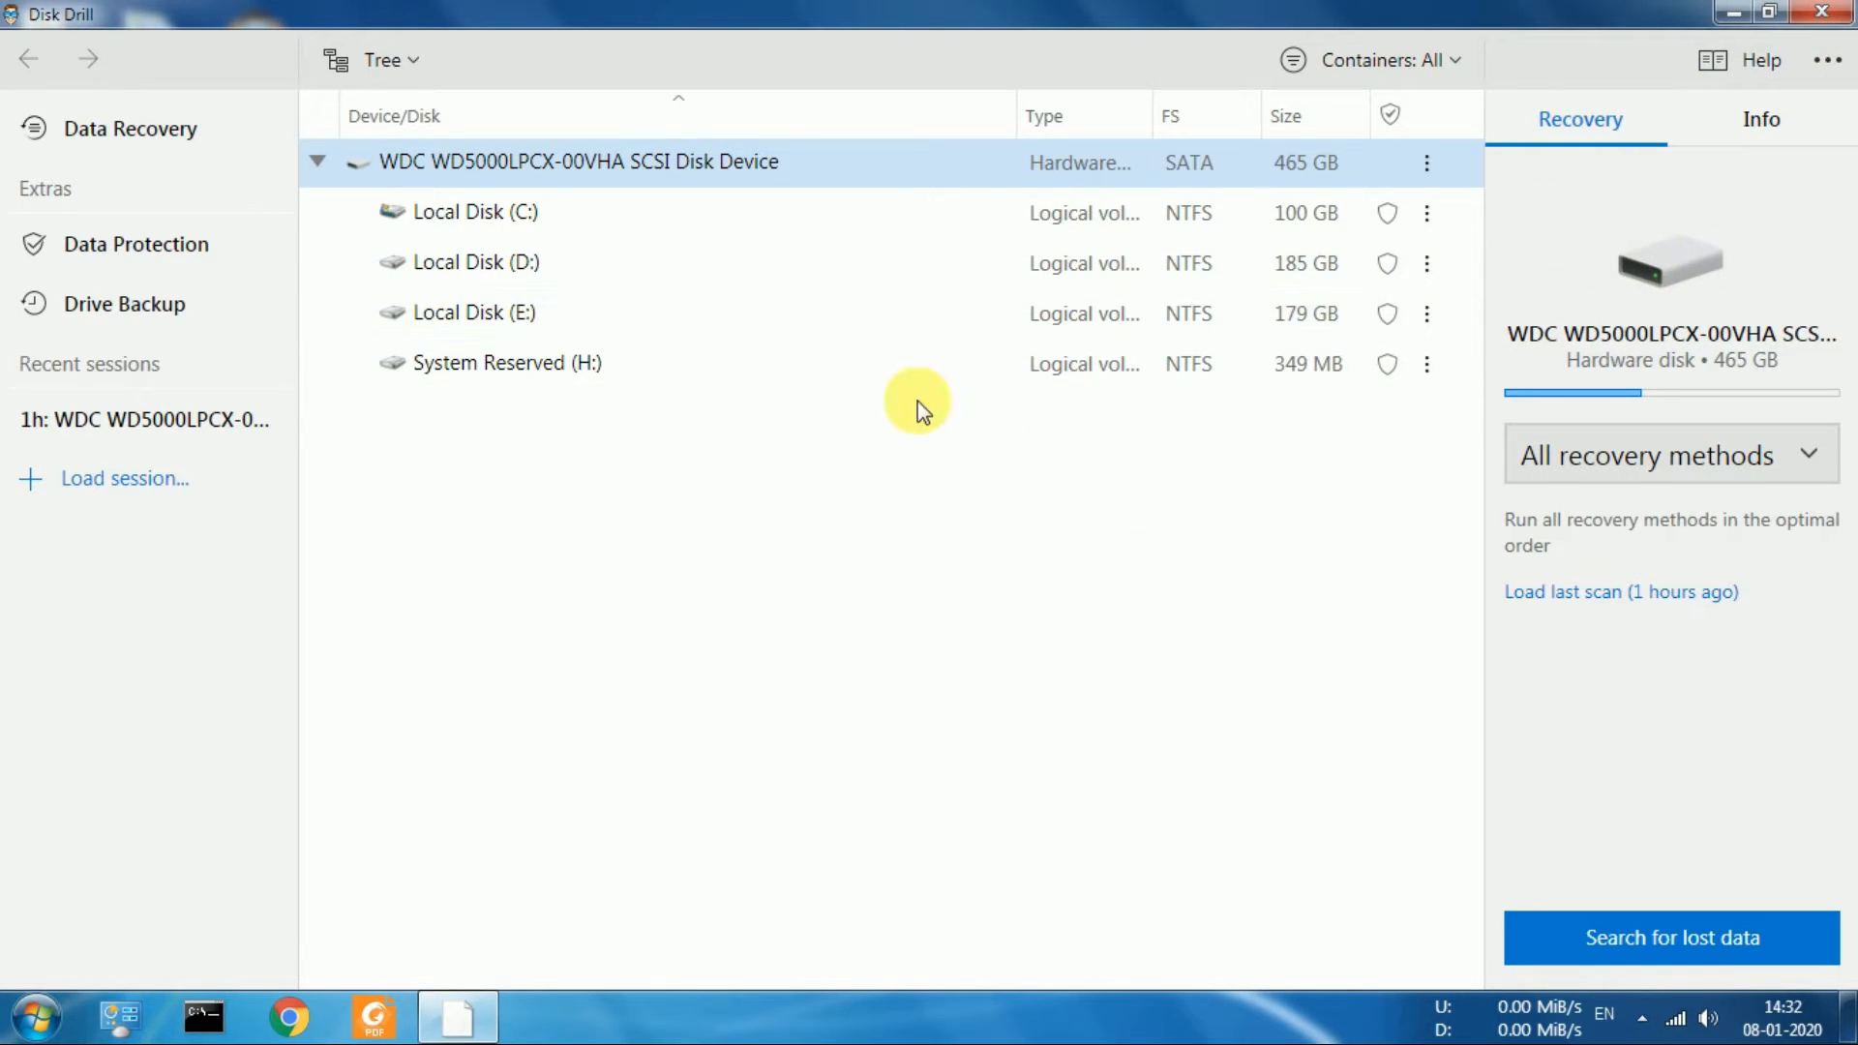
{"action": "left_click", "coordinate": [704, 289]}
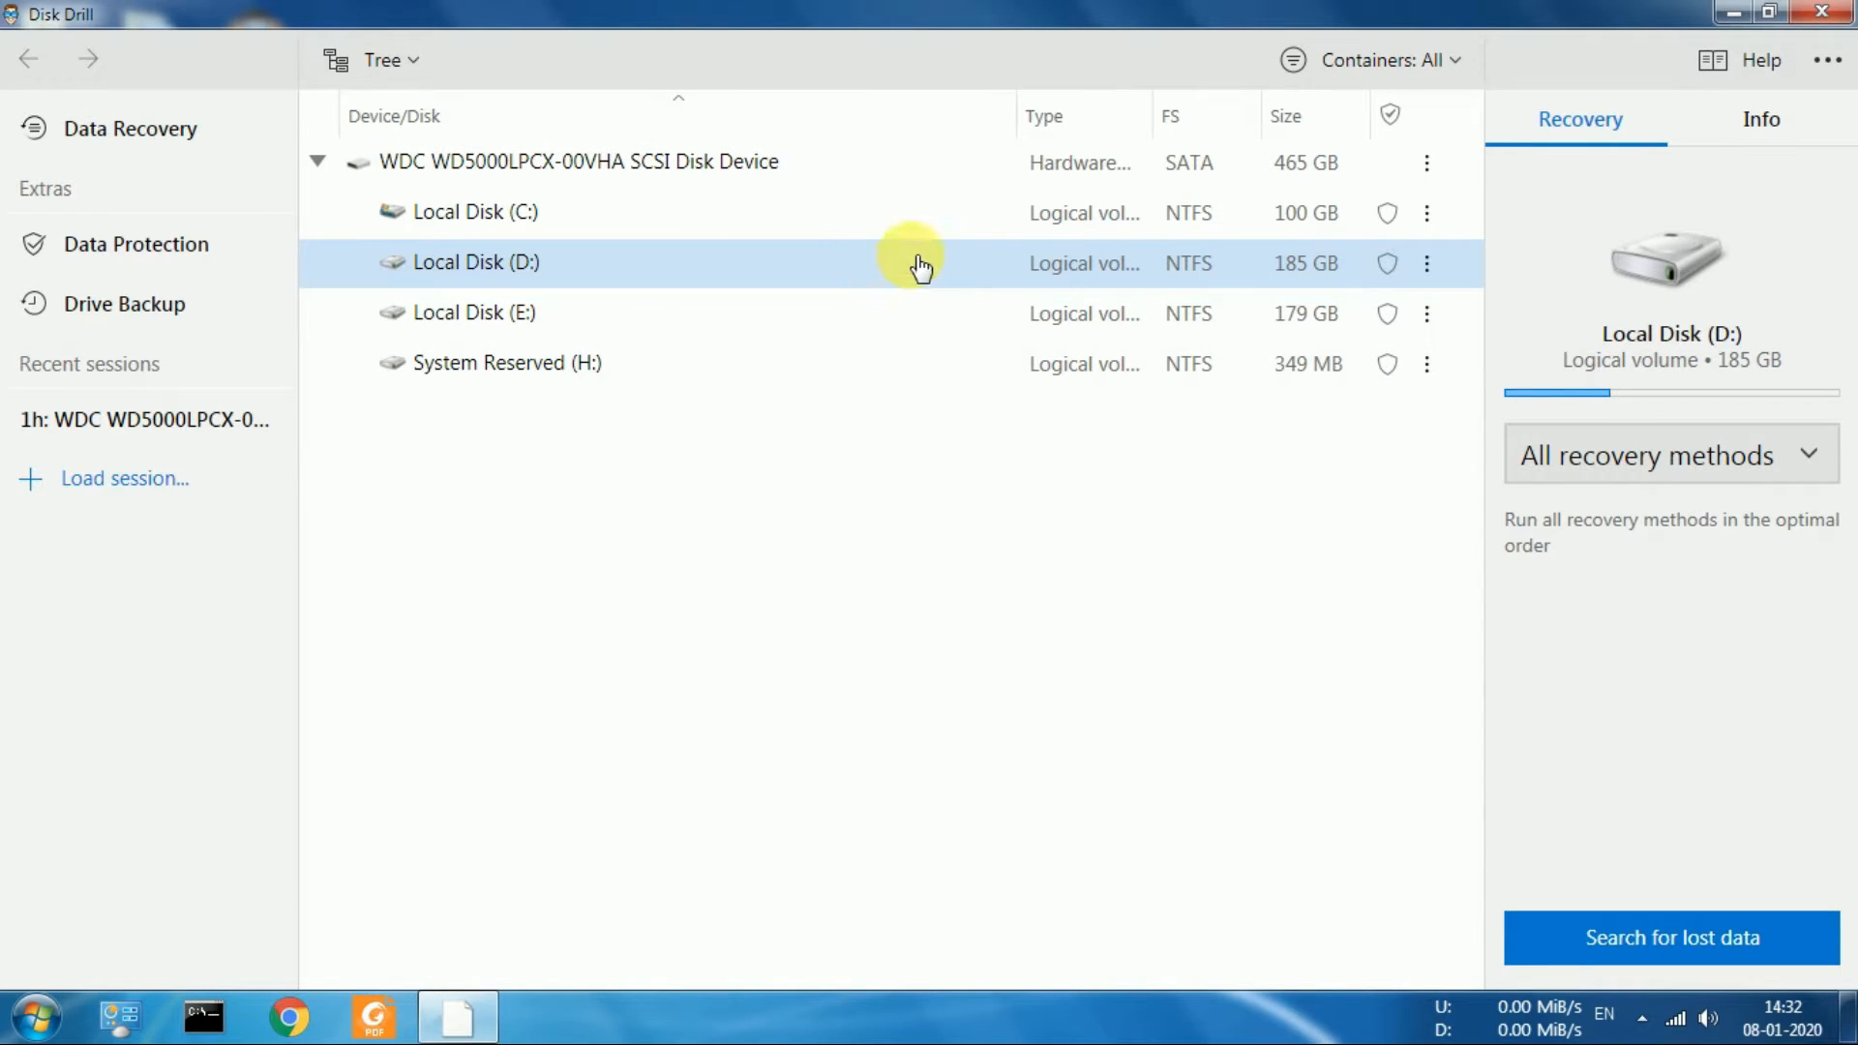
{"action": "left_click", "coordinate": [1669, 958]}
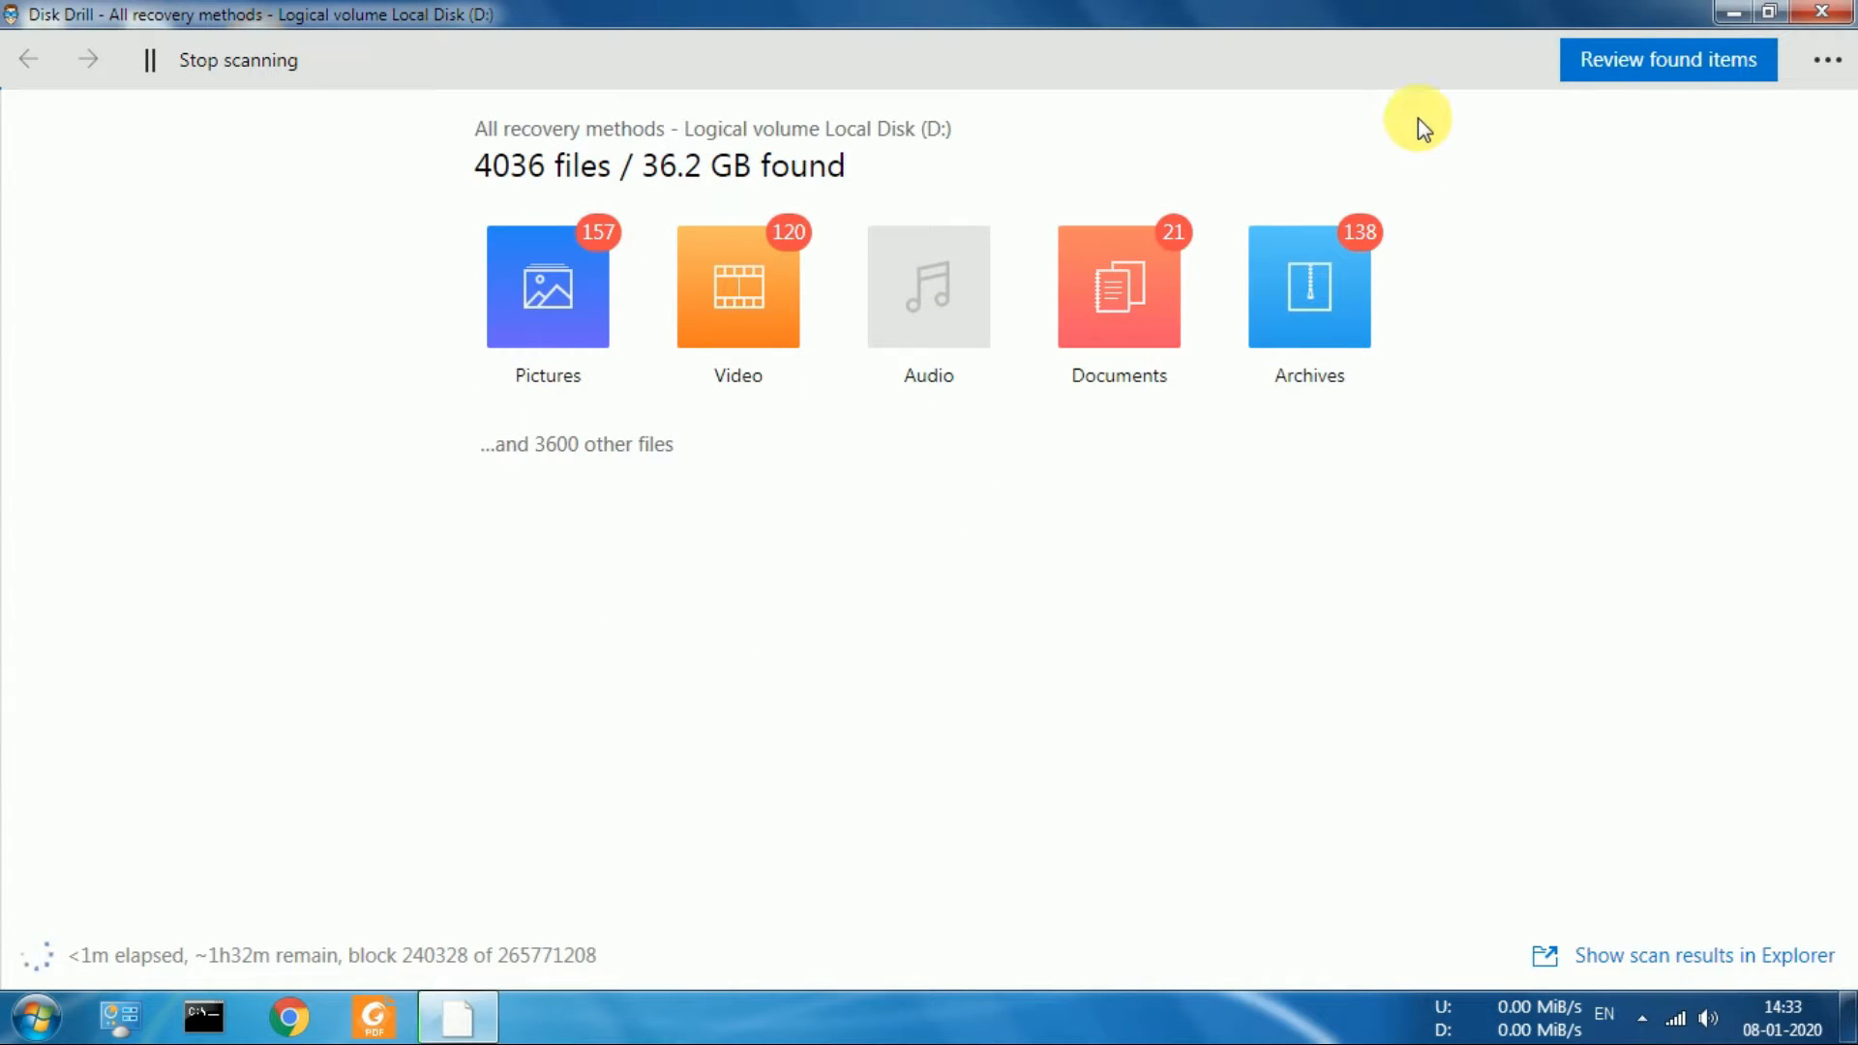
Review the found items, dismiss the tips, and expand Found files and its Local Disk (D) folder to browse the contents
{"action": "left_click", "coordinate": [1645, 62]}
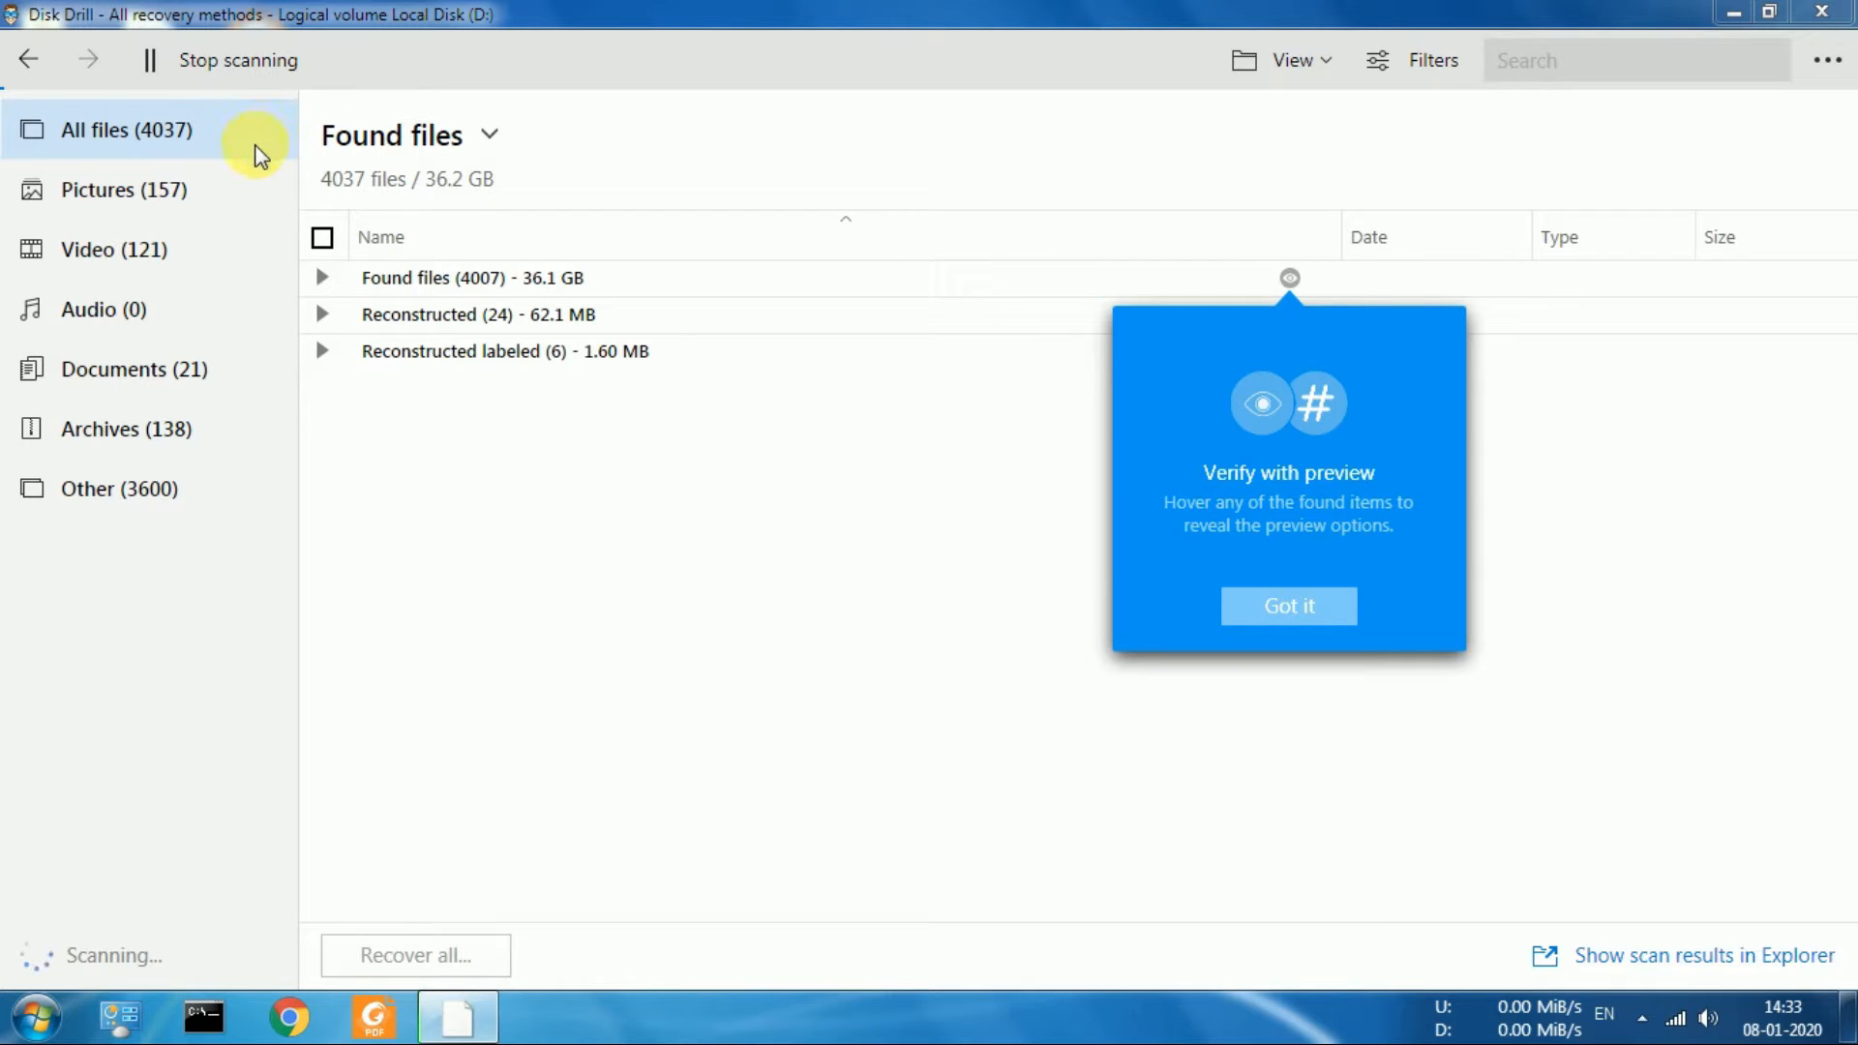
{"action": "left_click", "coordinate": [322, 278]}
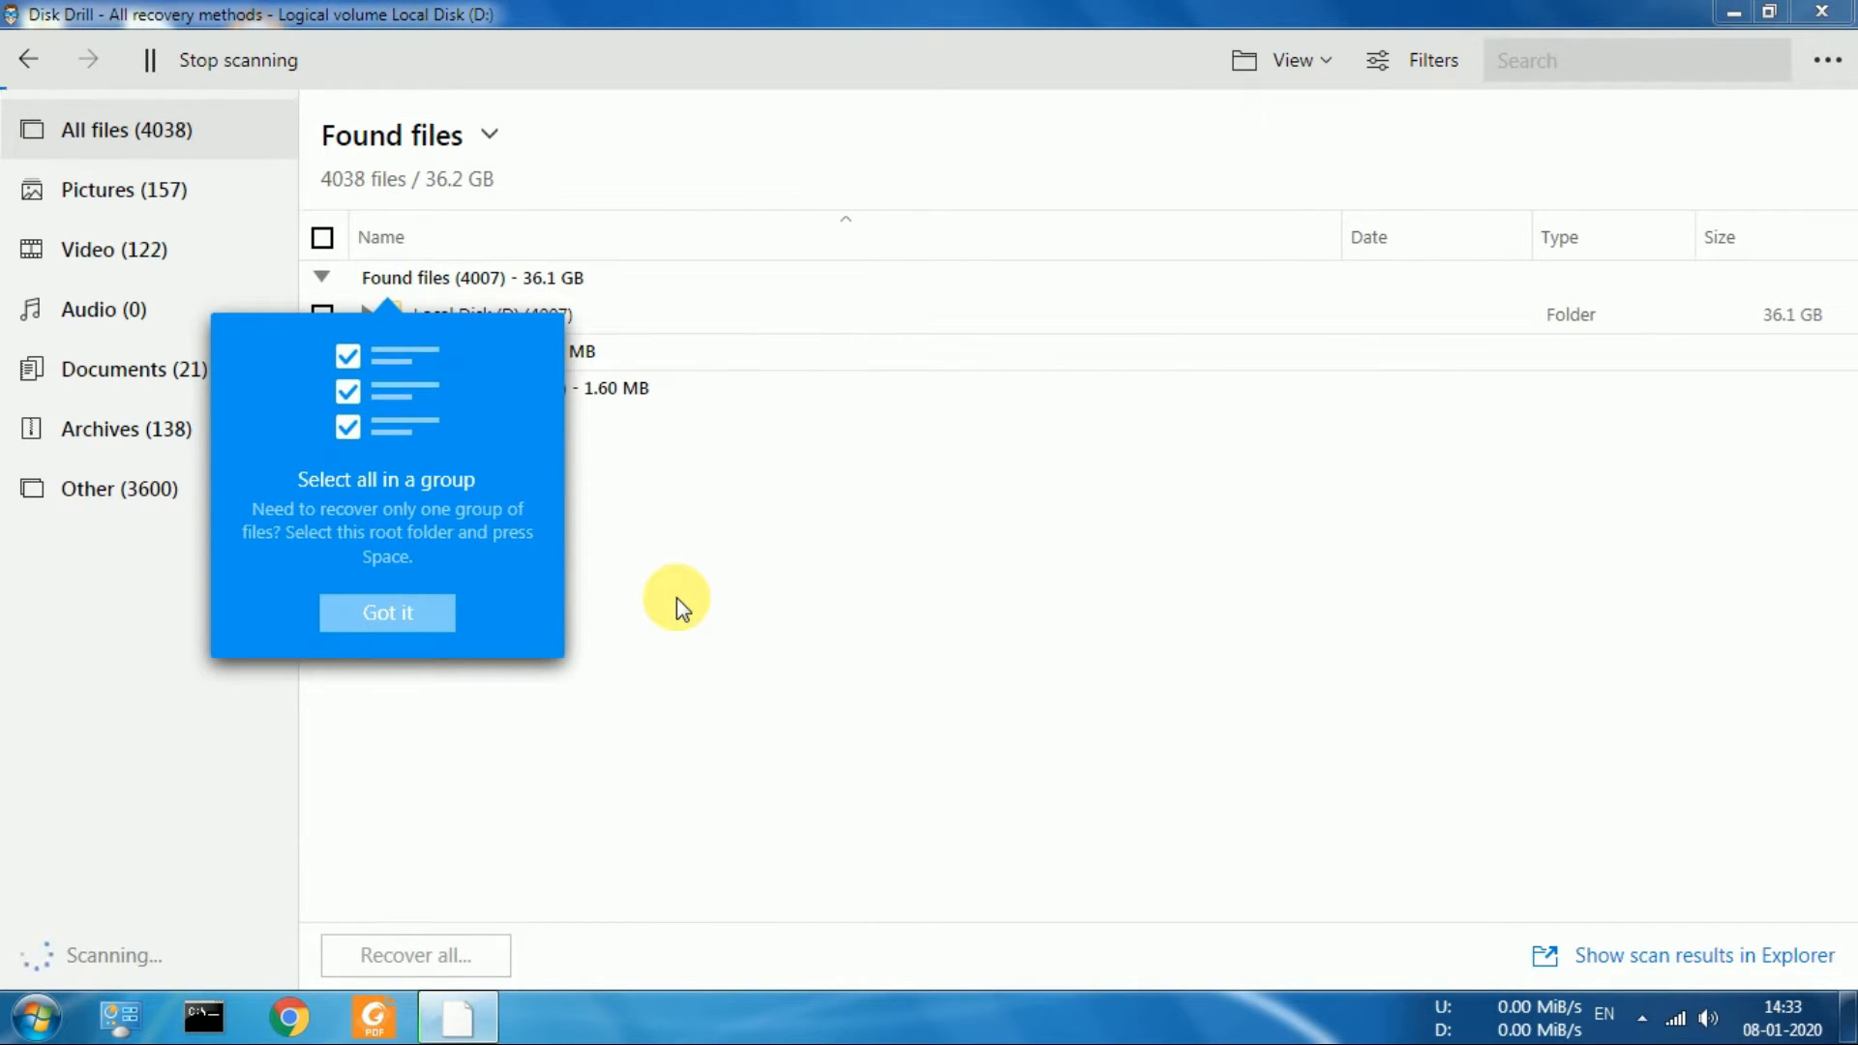
{"action": "left_click", "coordinate": [435, 613]}
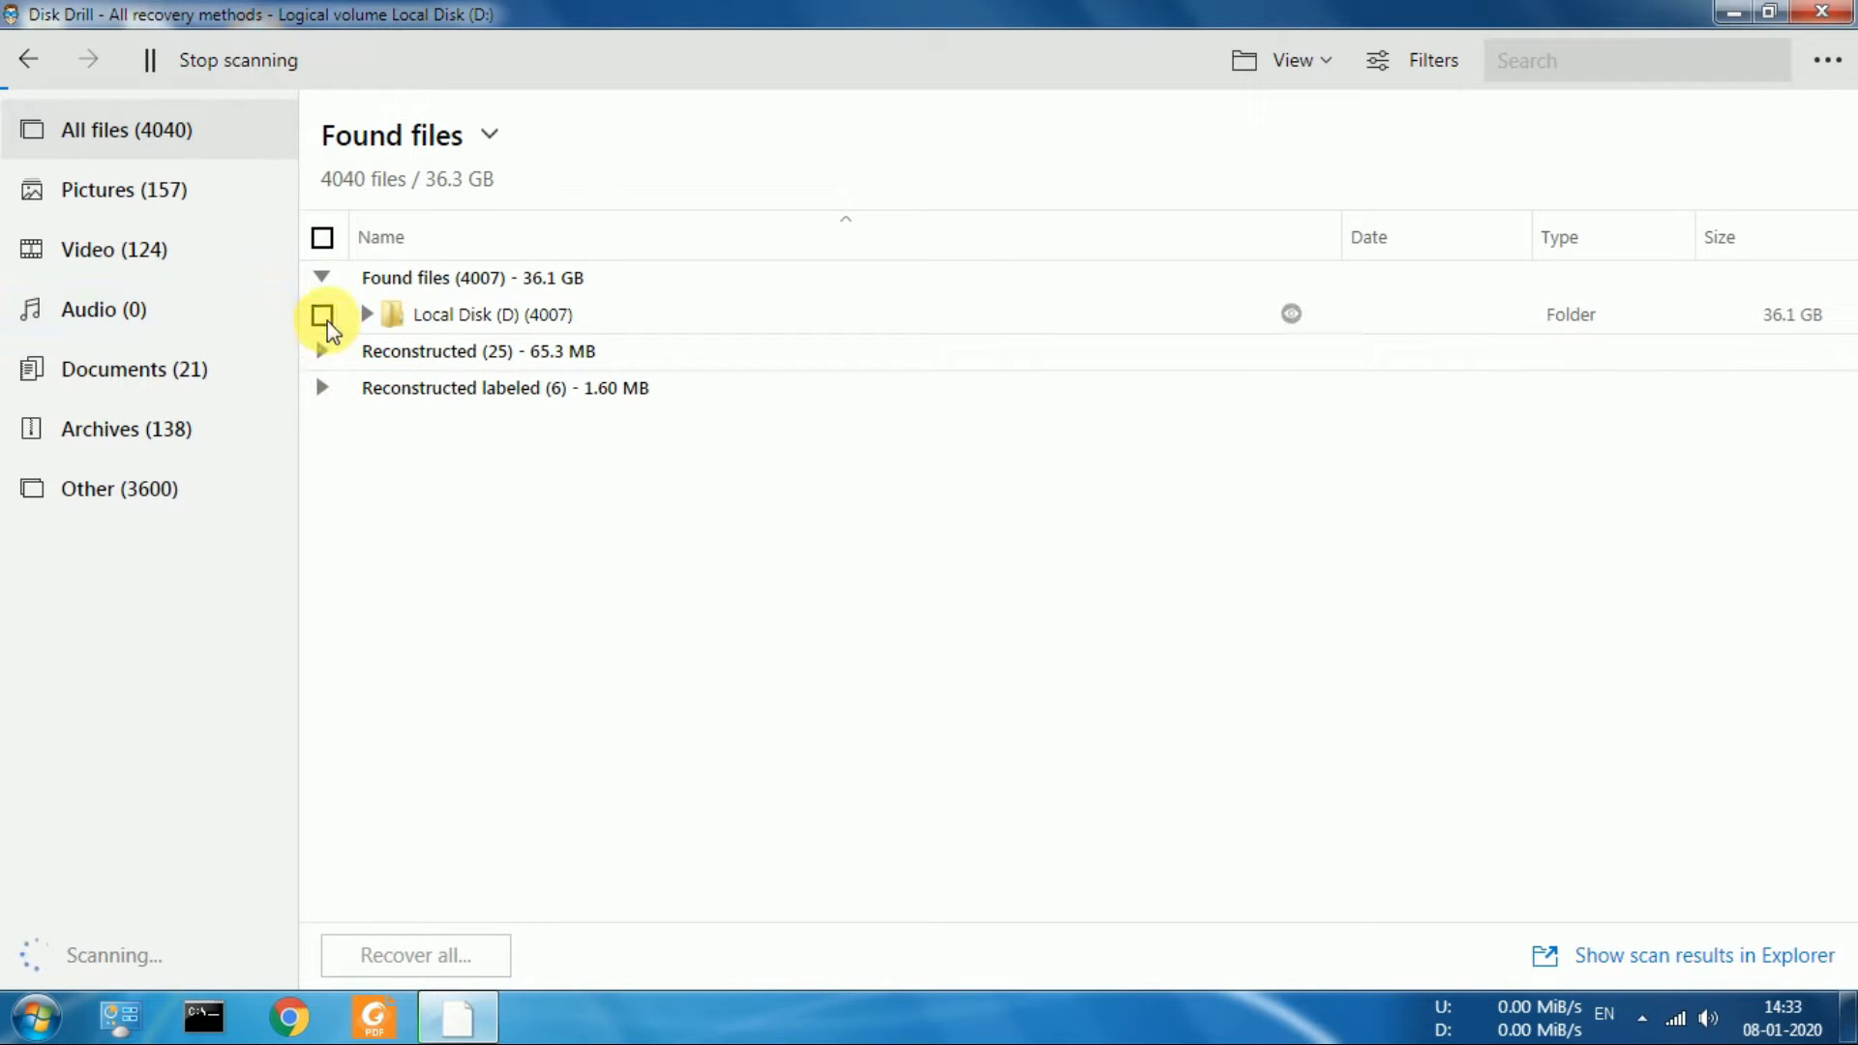
{"action": "left_click", "coordinate": [368, 314]}
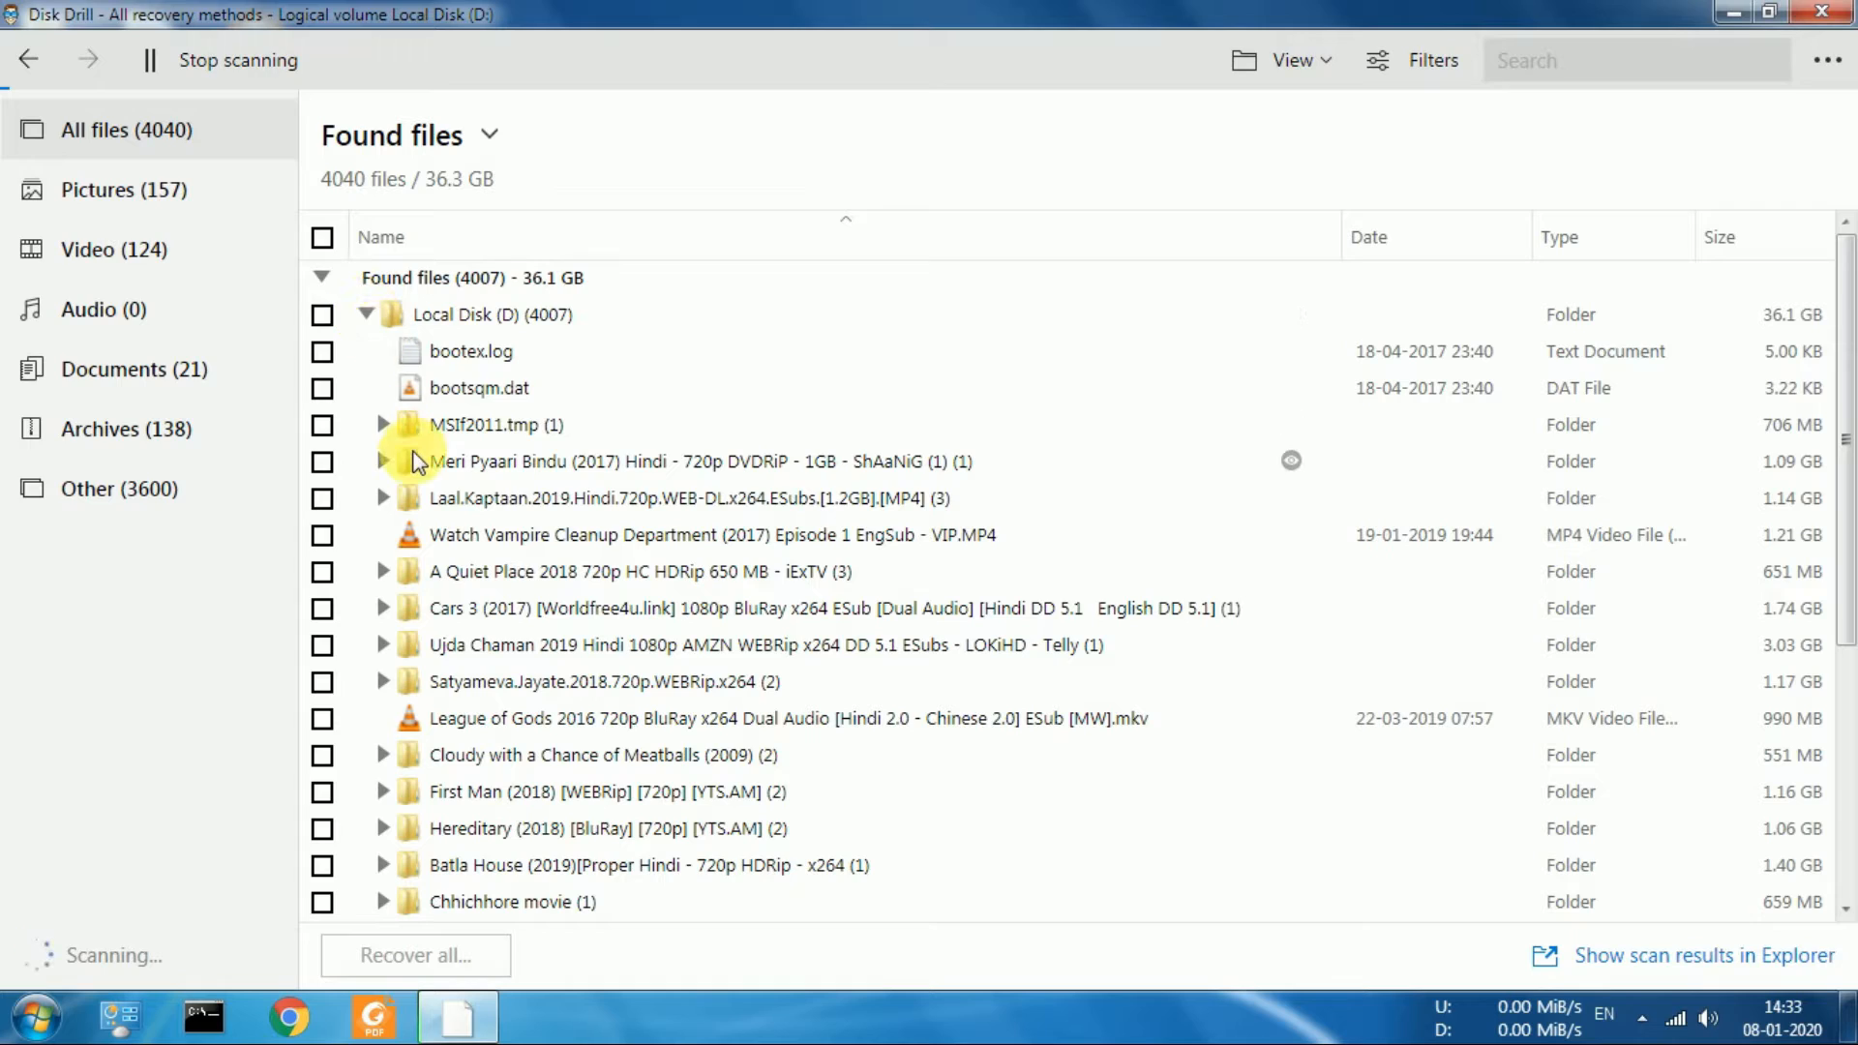
{"action": "left_click", "coordinate": [521, 530]}
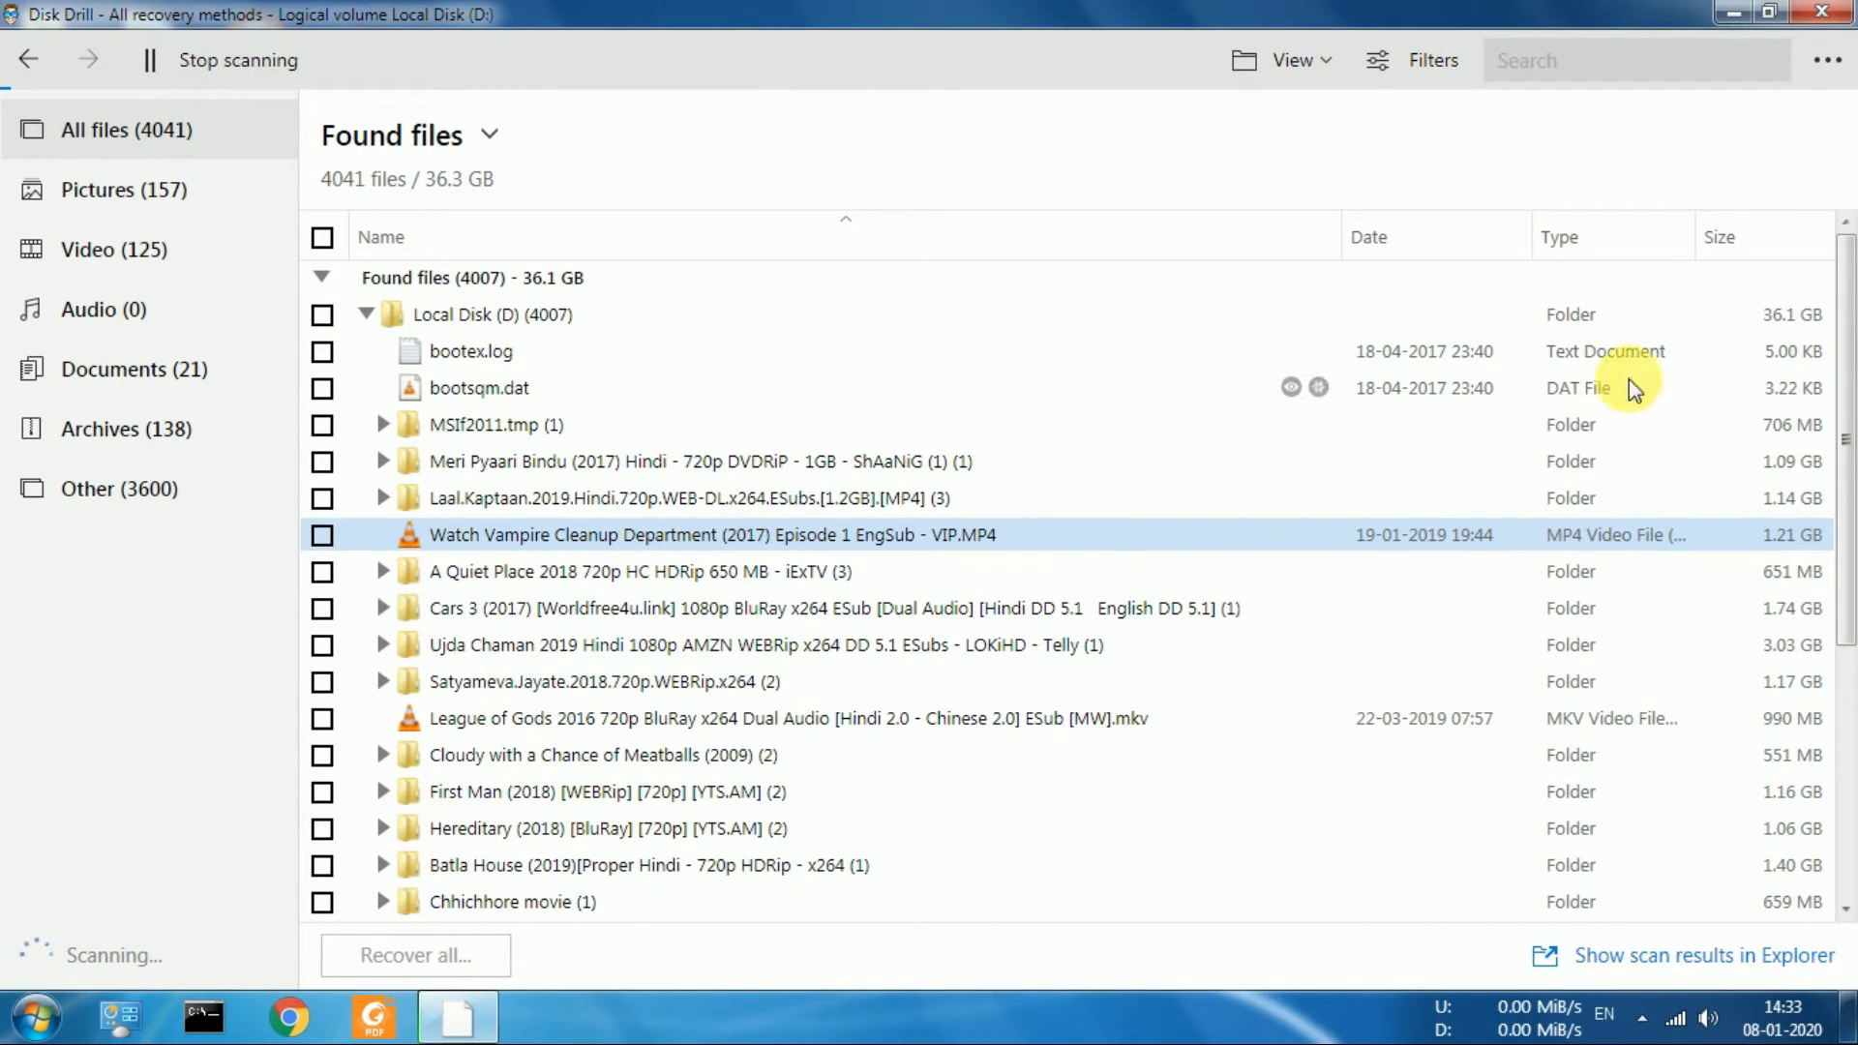
{"action": "mouse_move", "coordinate": [1848, 450]}
{"action": "left_mouse_down"}
{"action": "mouse_move", "coordinate": [1848, 769]}
{"action": "mouse_move", "coordinate": [1850, 472]}
{"action": "left_mouse_up"}
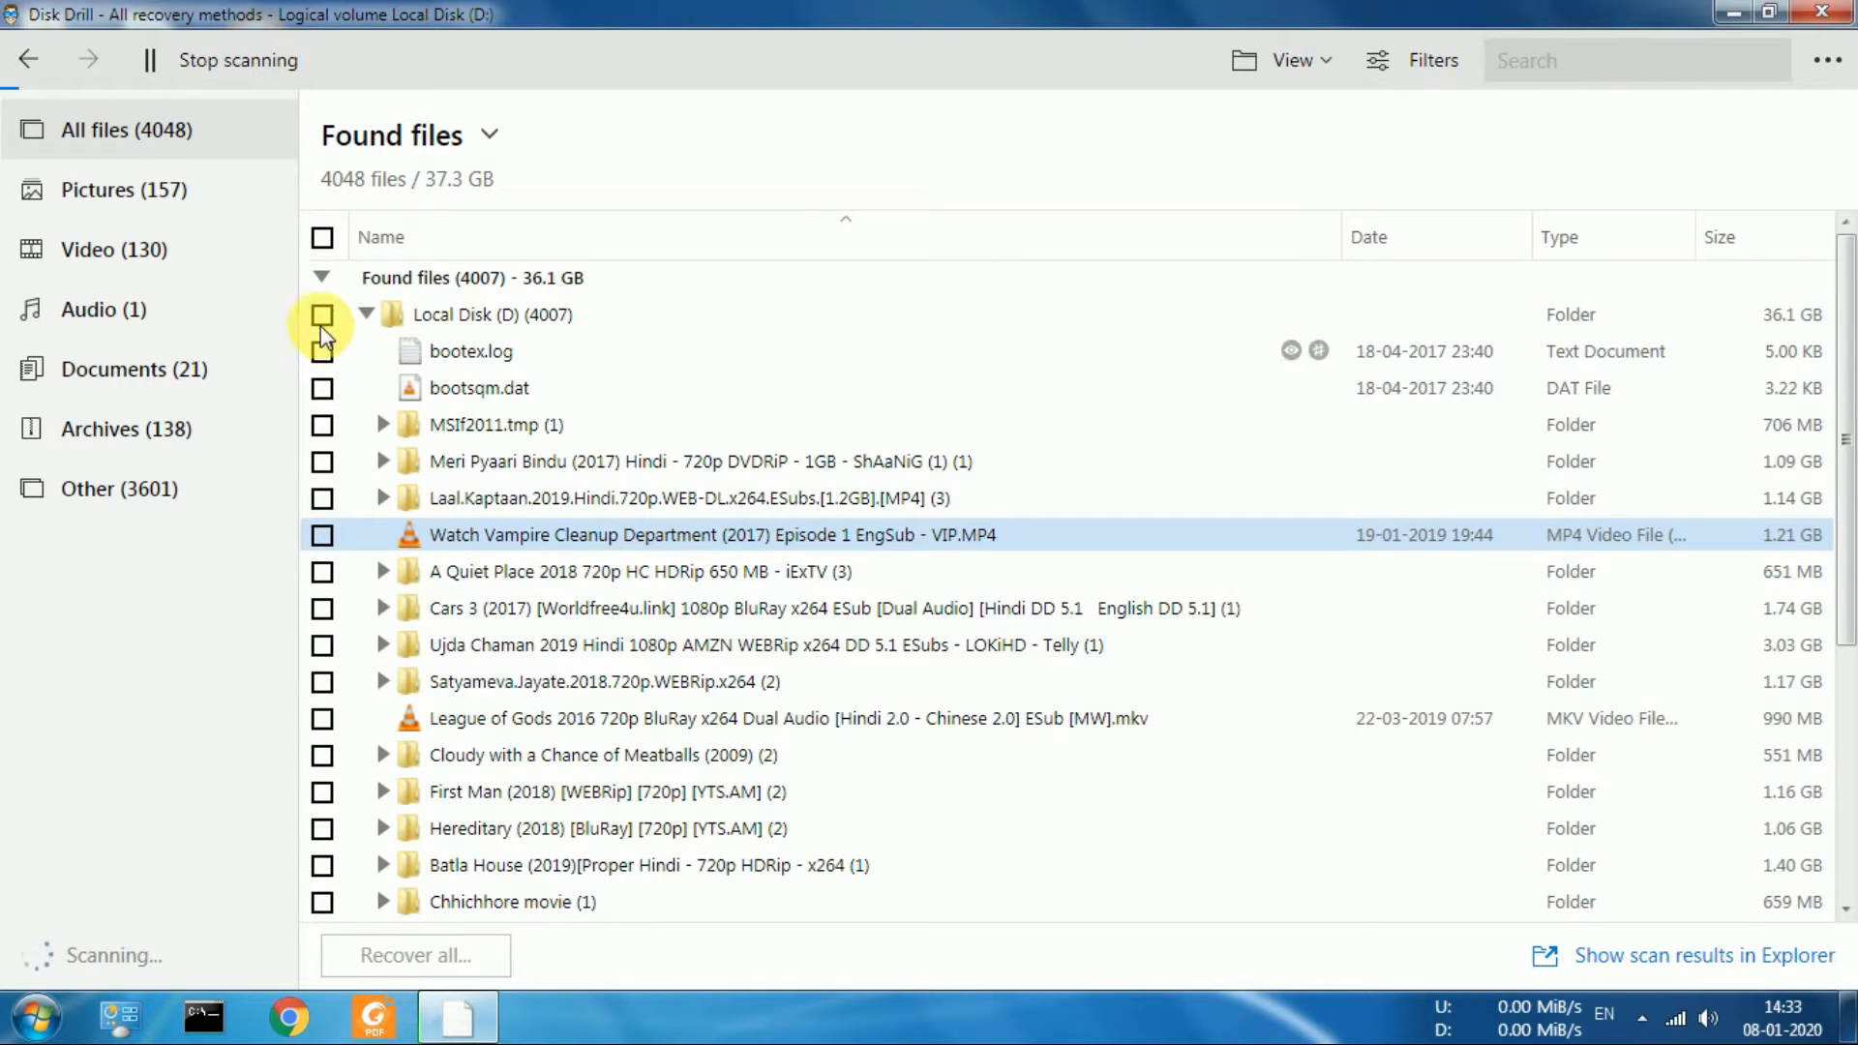
Mark only Watch Vampire Cleanup Department (2017) Episode 1 EngSub - VIP.MP4 for recovery and stop the scan
{"action": "left_click", "coordinate": [320, 239]}
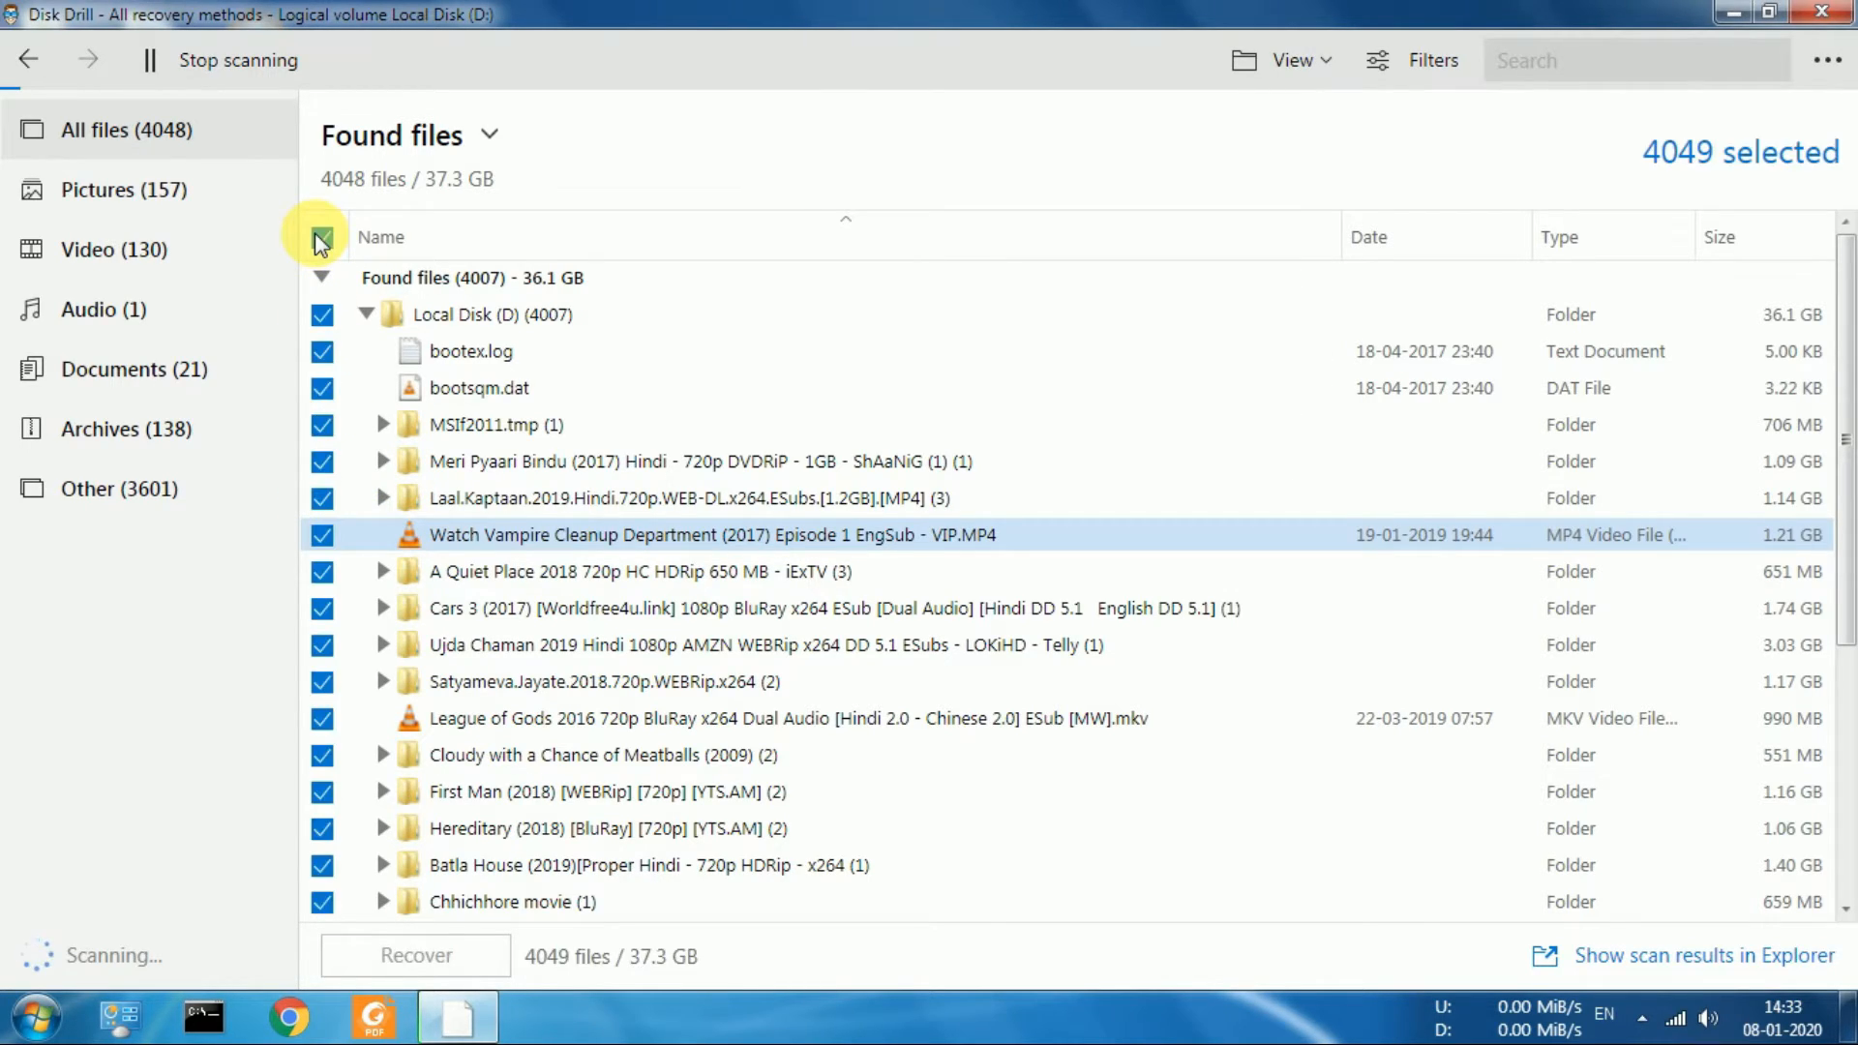
{"action": "left_click", "coordinate": [320, 239]}
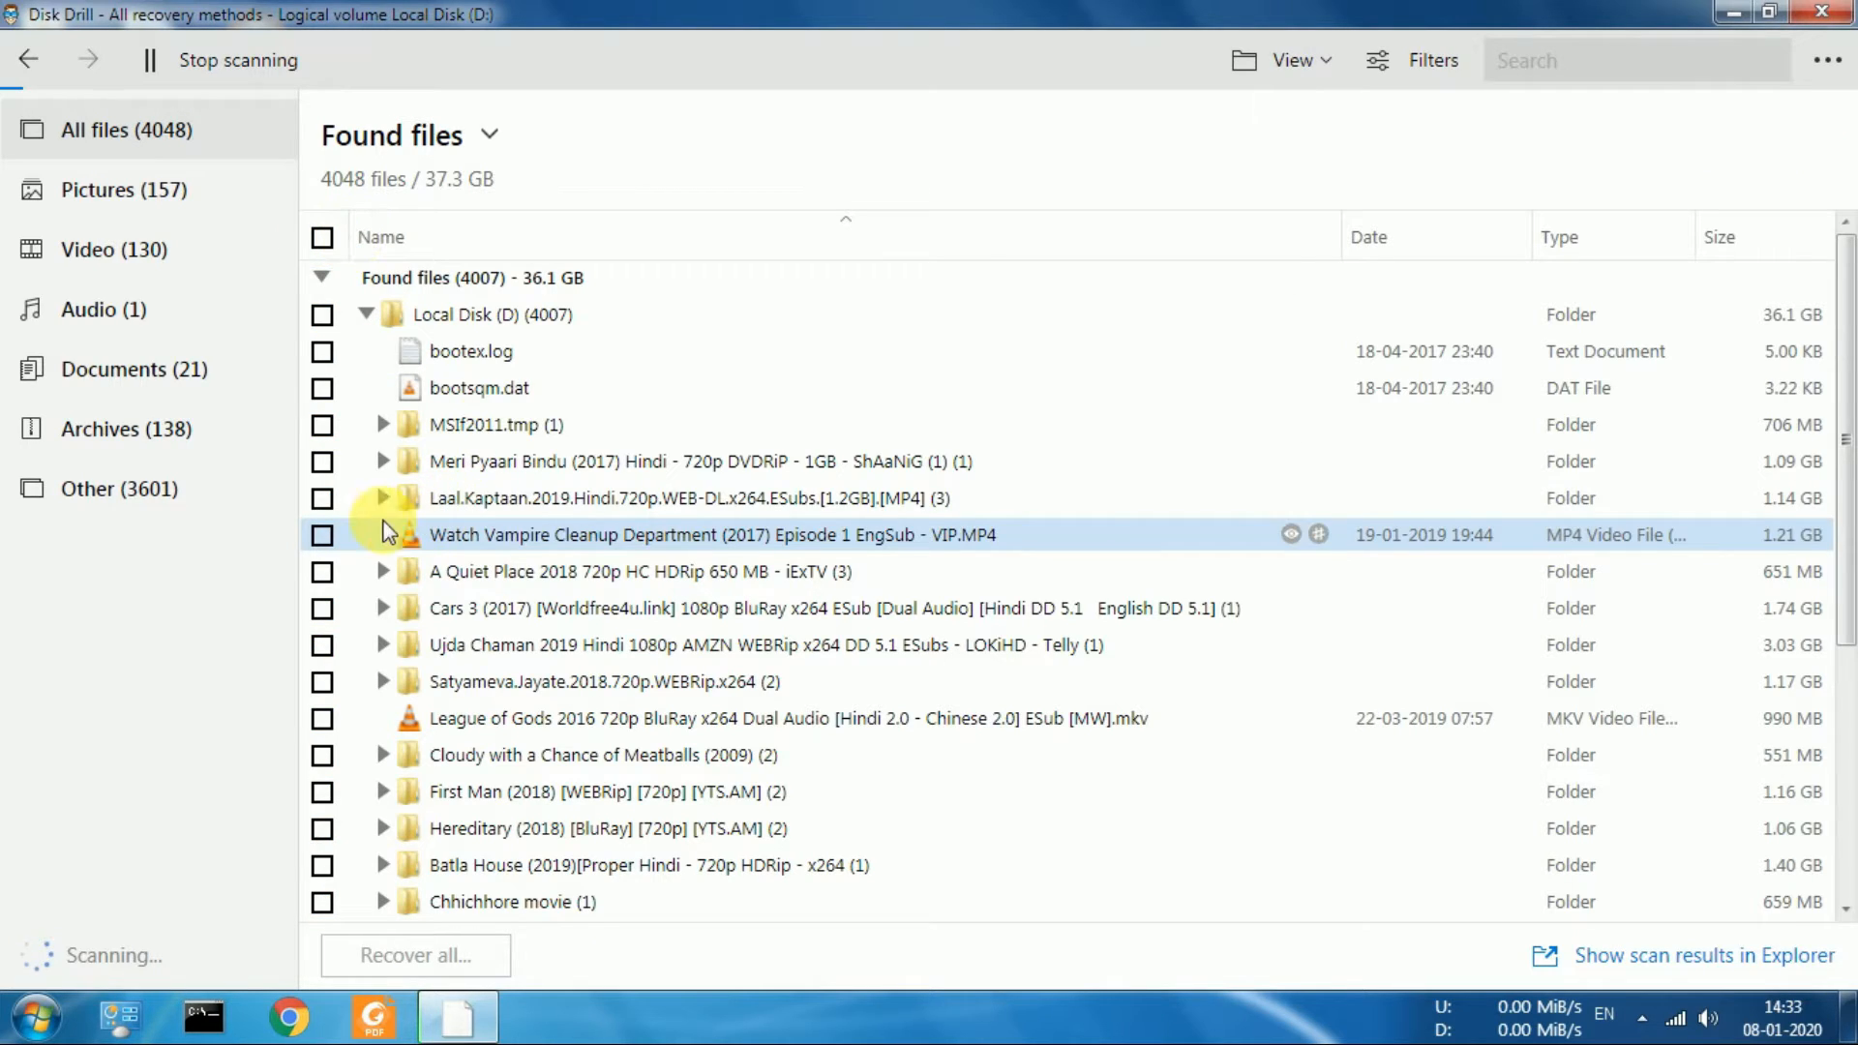
{"action": "left_click", "coordinate": [324, 536]}
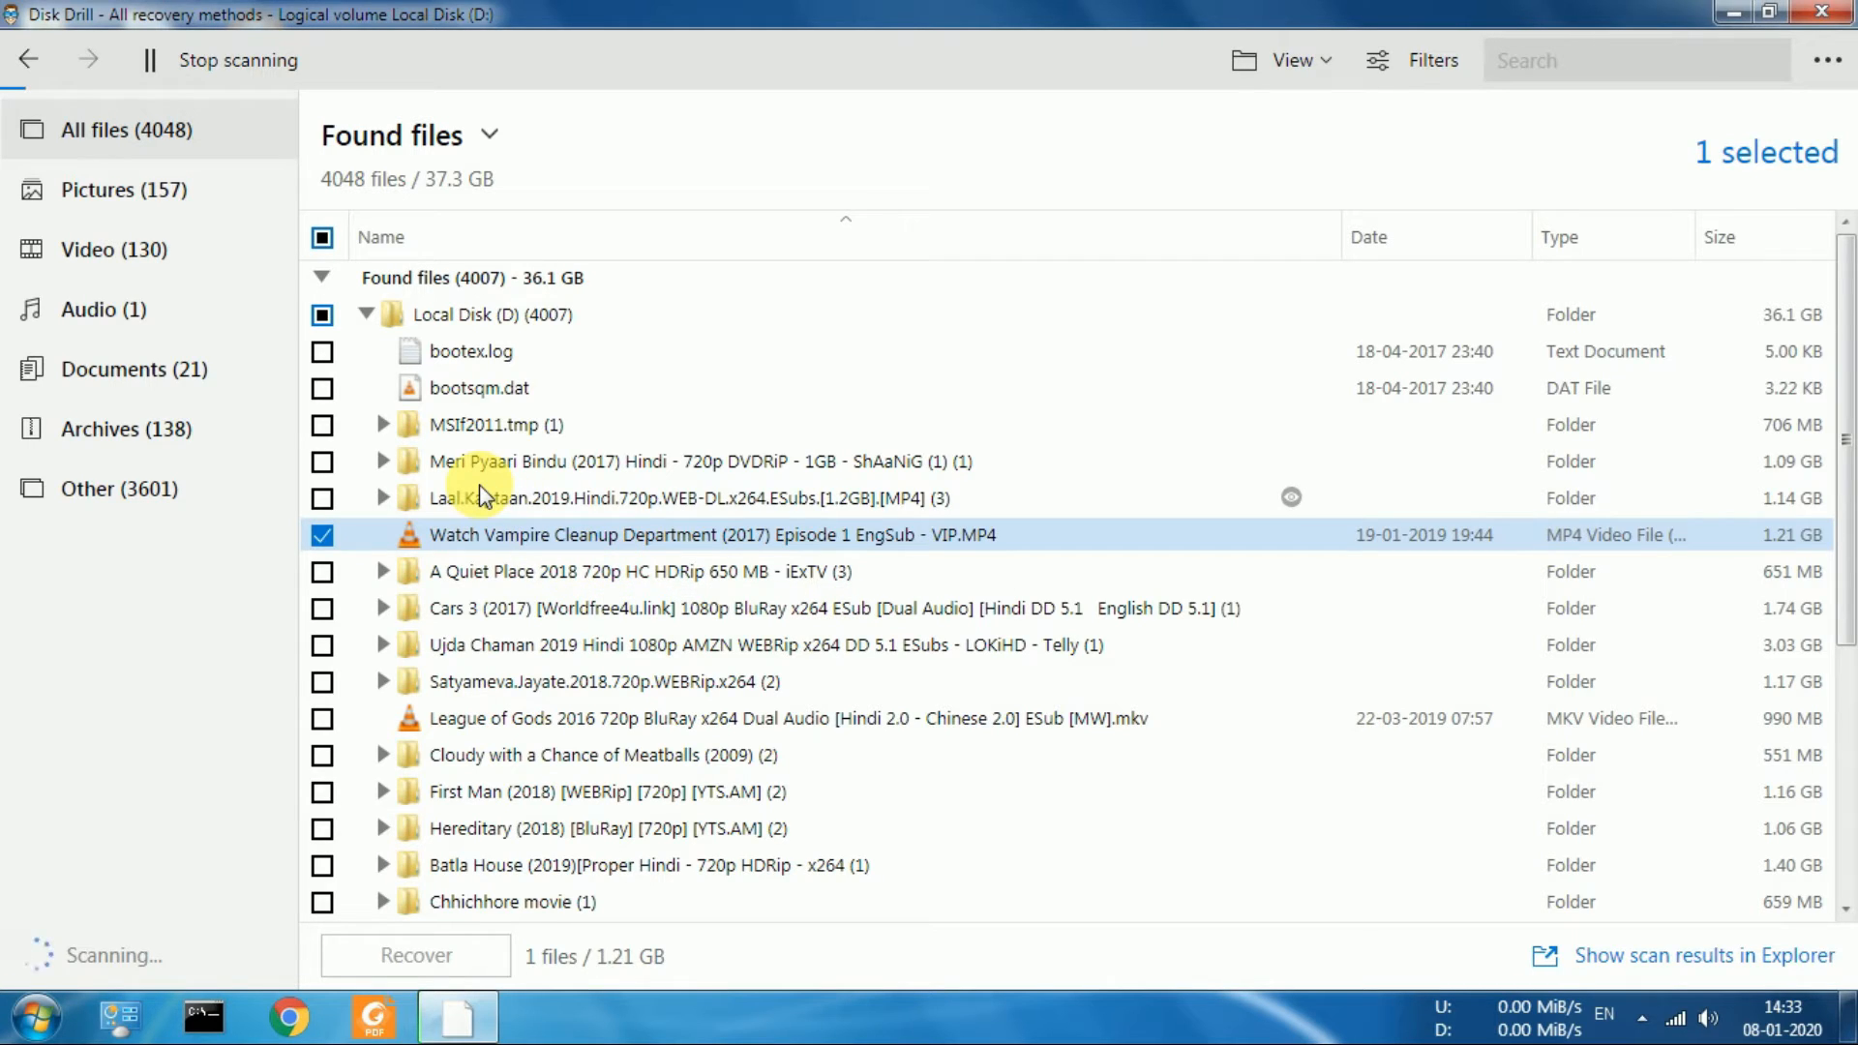
{"action": "left_click", "coordinate": [197, 62]}
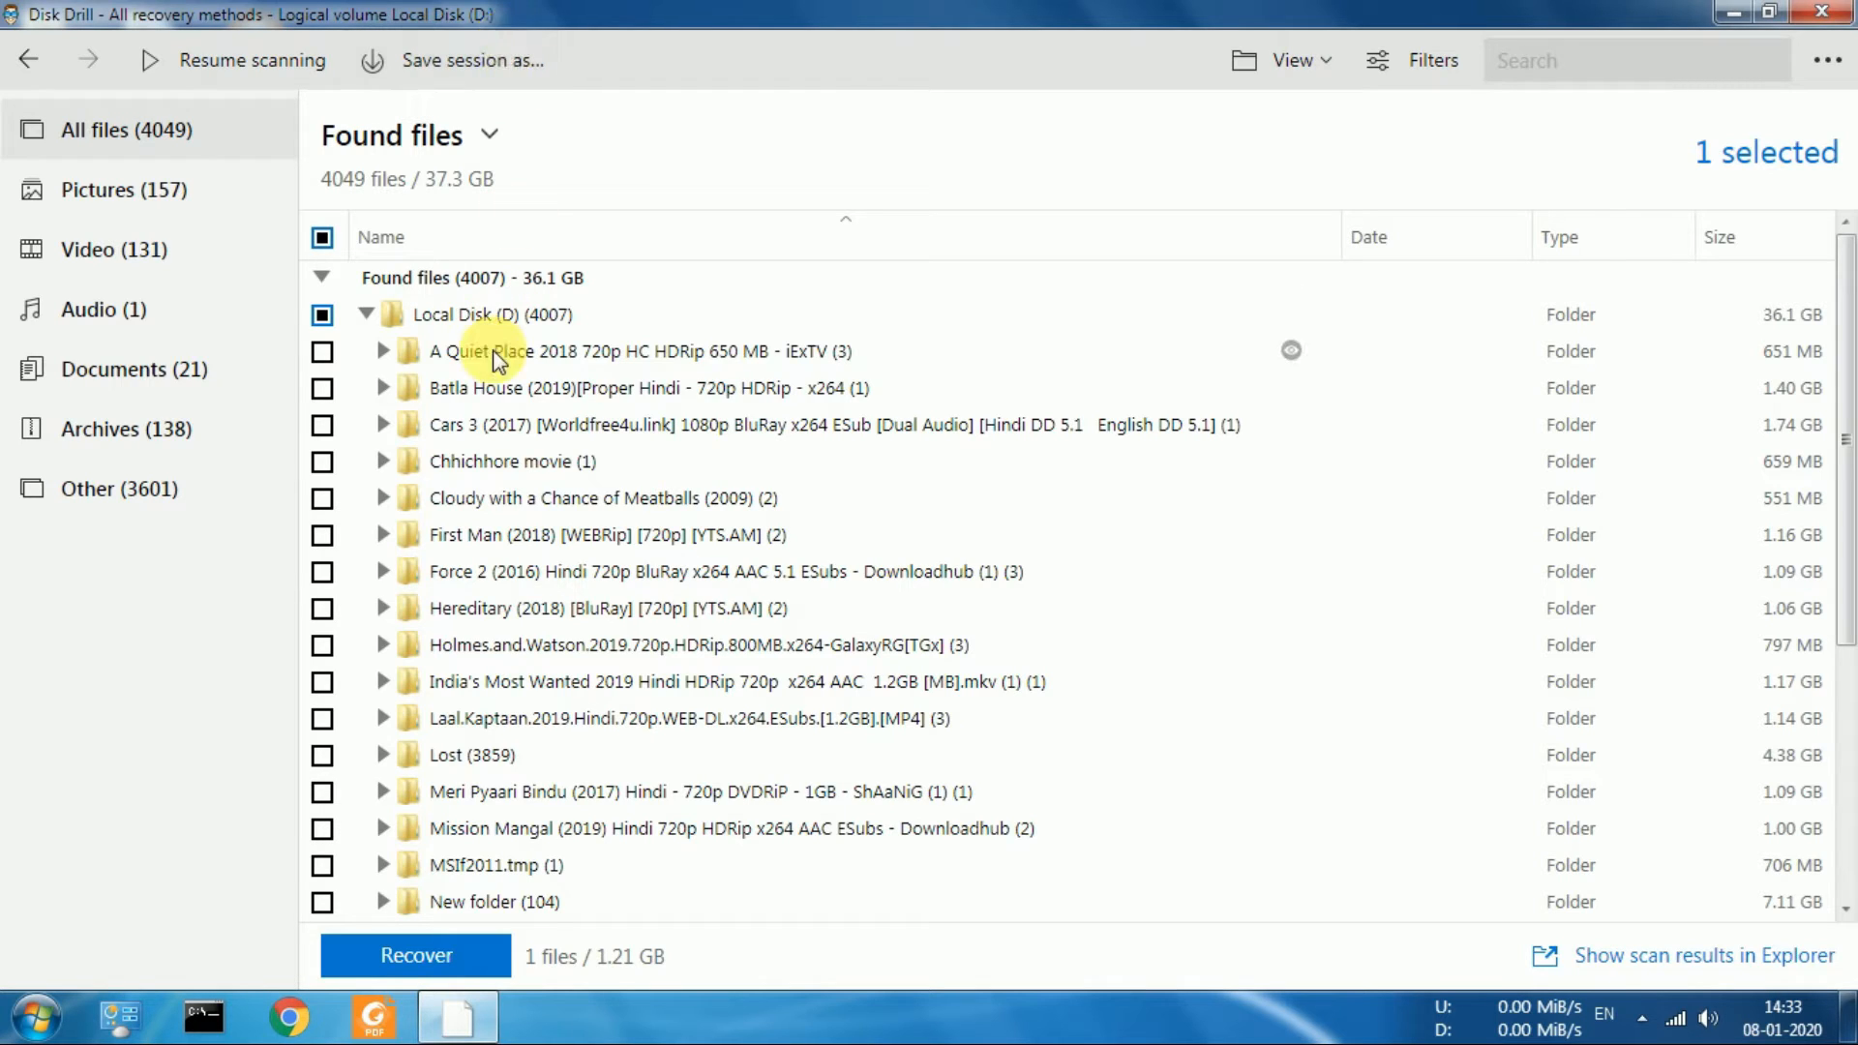
Recover the marked MP4 video, choosing the Desktop as the destination folder
{"action": "left_click_drag", "start_coordinate": [1850, 397], "coordinate": [1850, 643]}
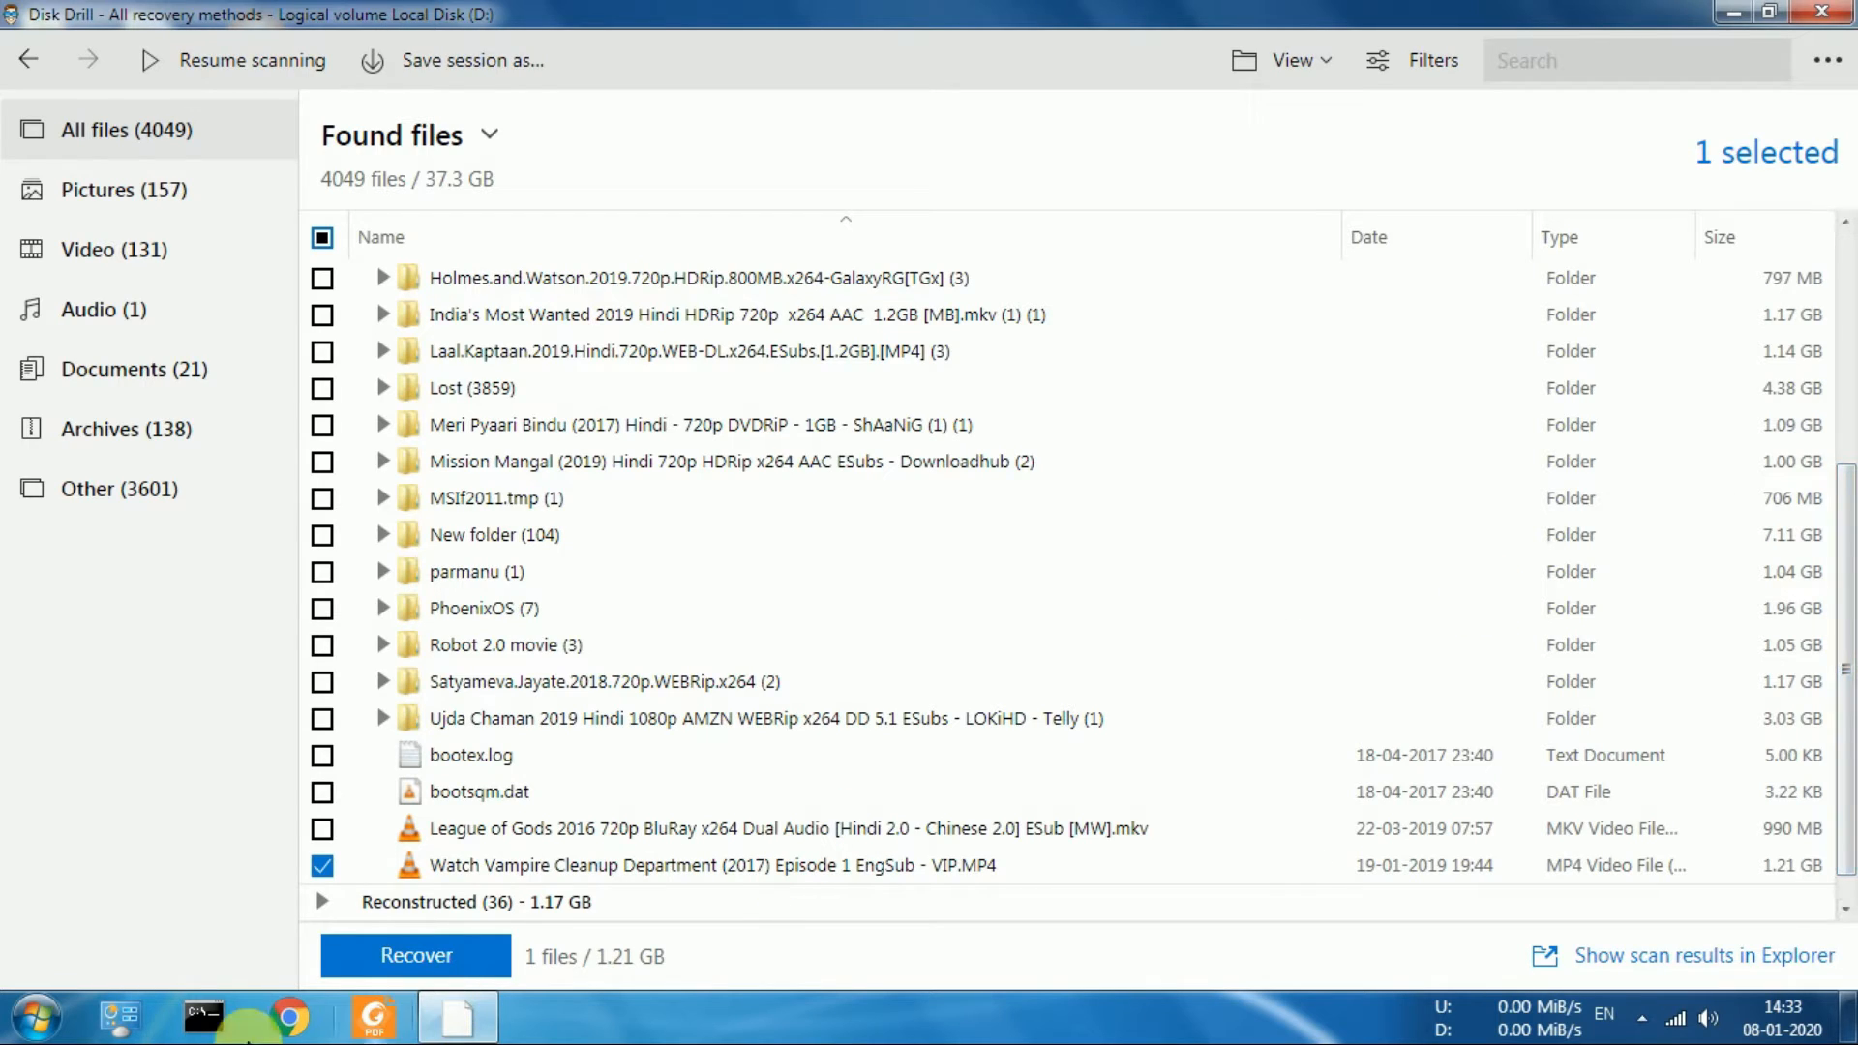
{"action": "left_click", "coordinate": [458, 956]}
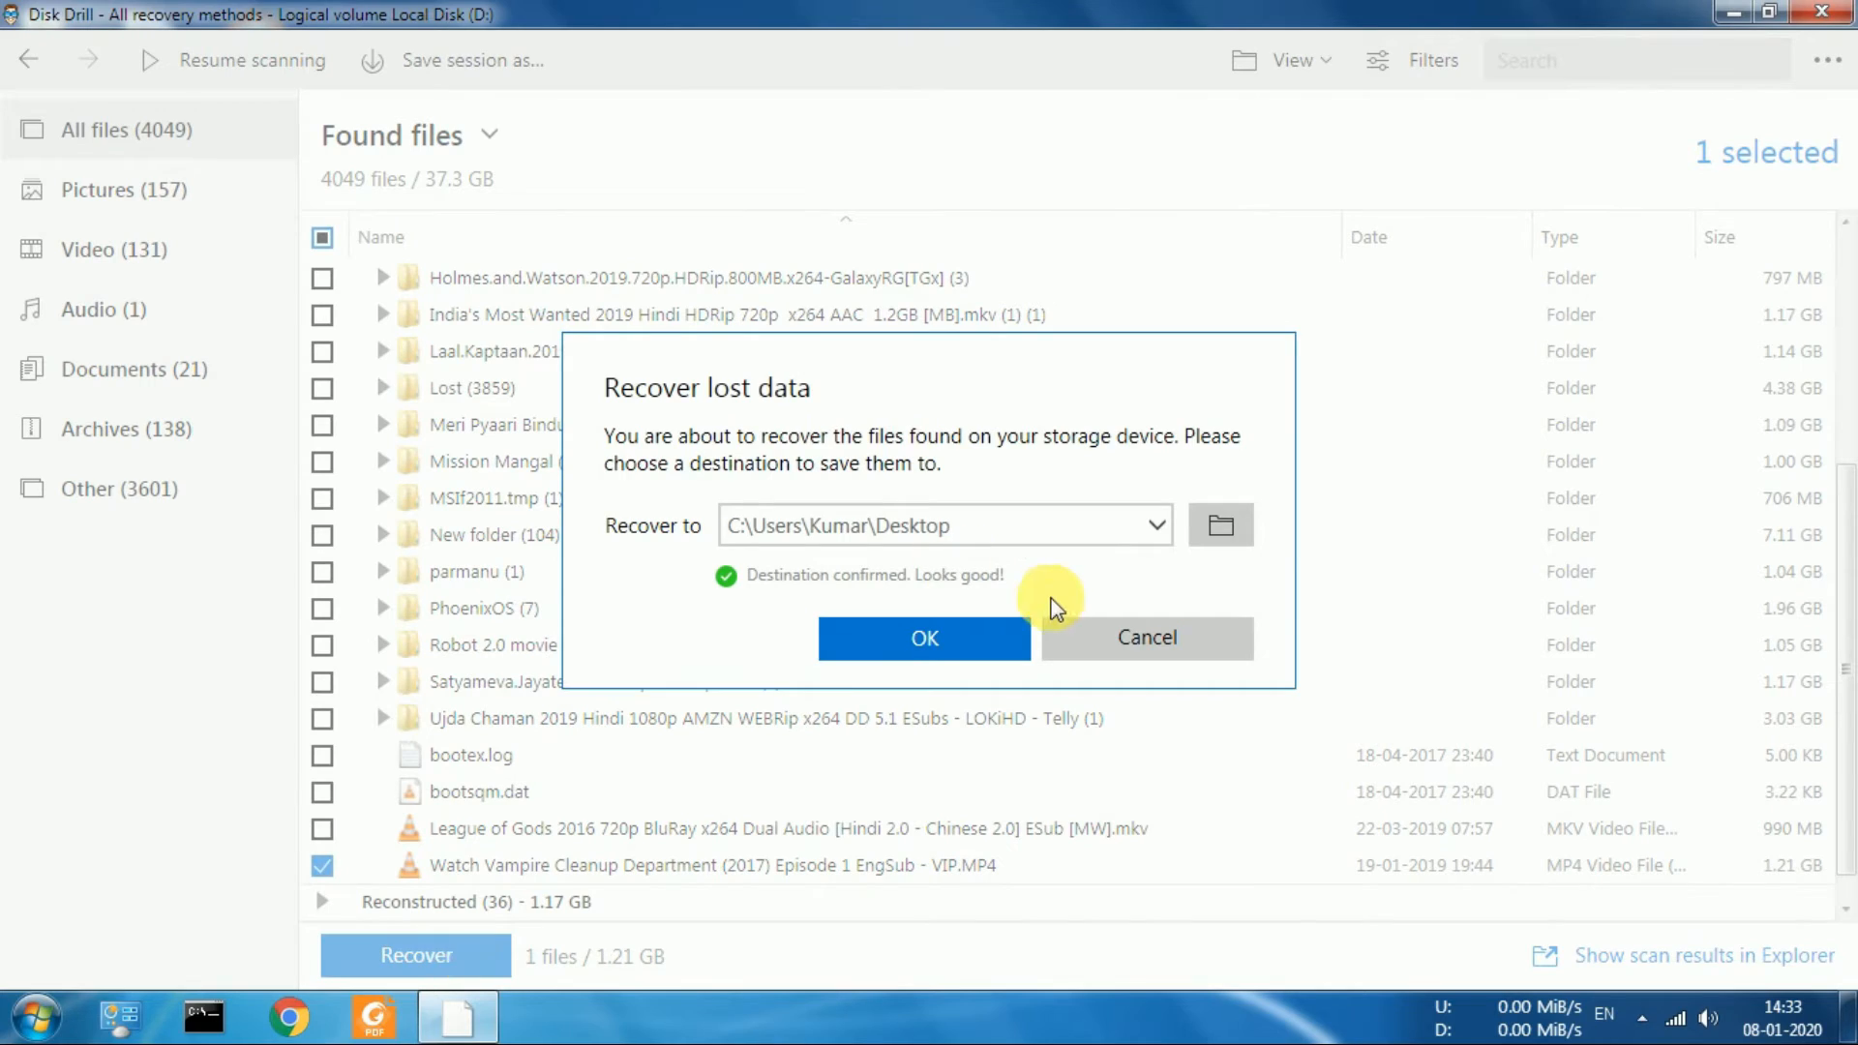
{"action": "left_click", "coordinate": [1218, 530]}
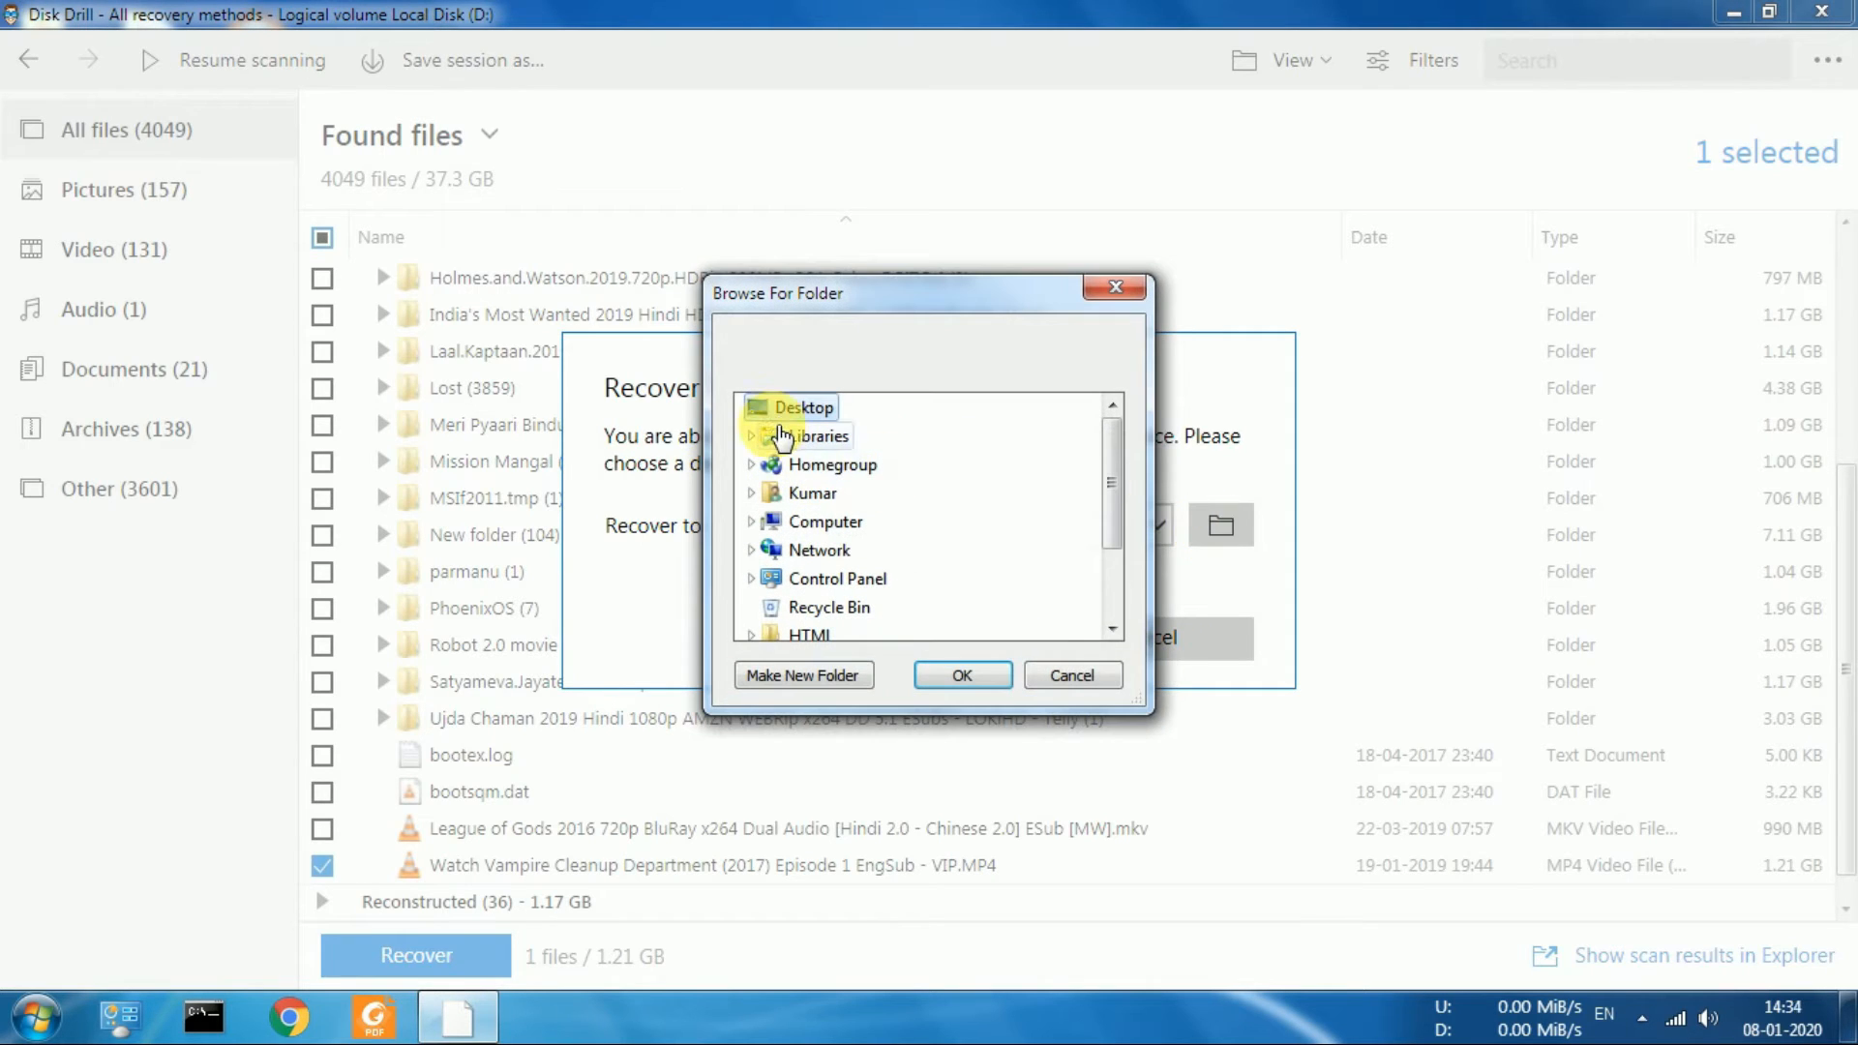
{"action": "left_click", "coordinate": [962, 675]}
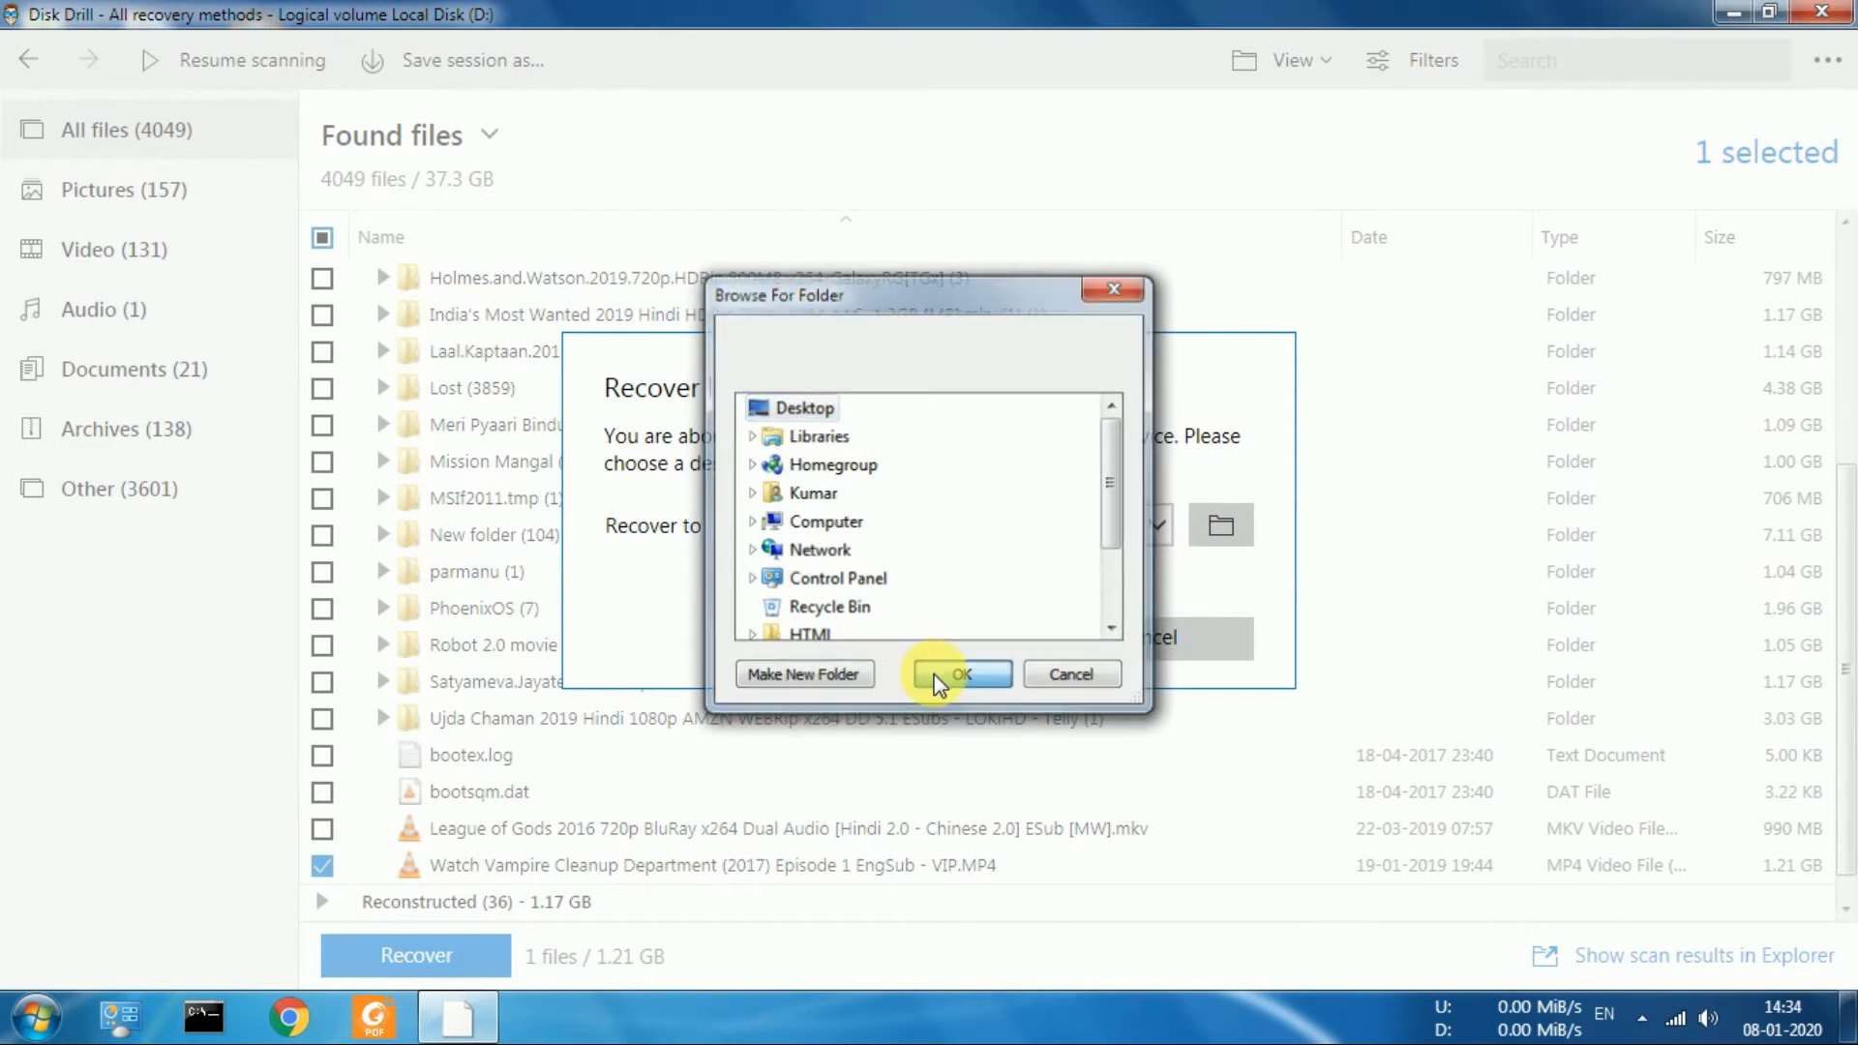
{"action": "left_click", "coordinate": [951, 653]}
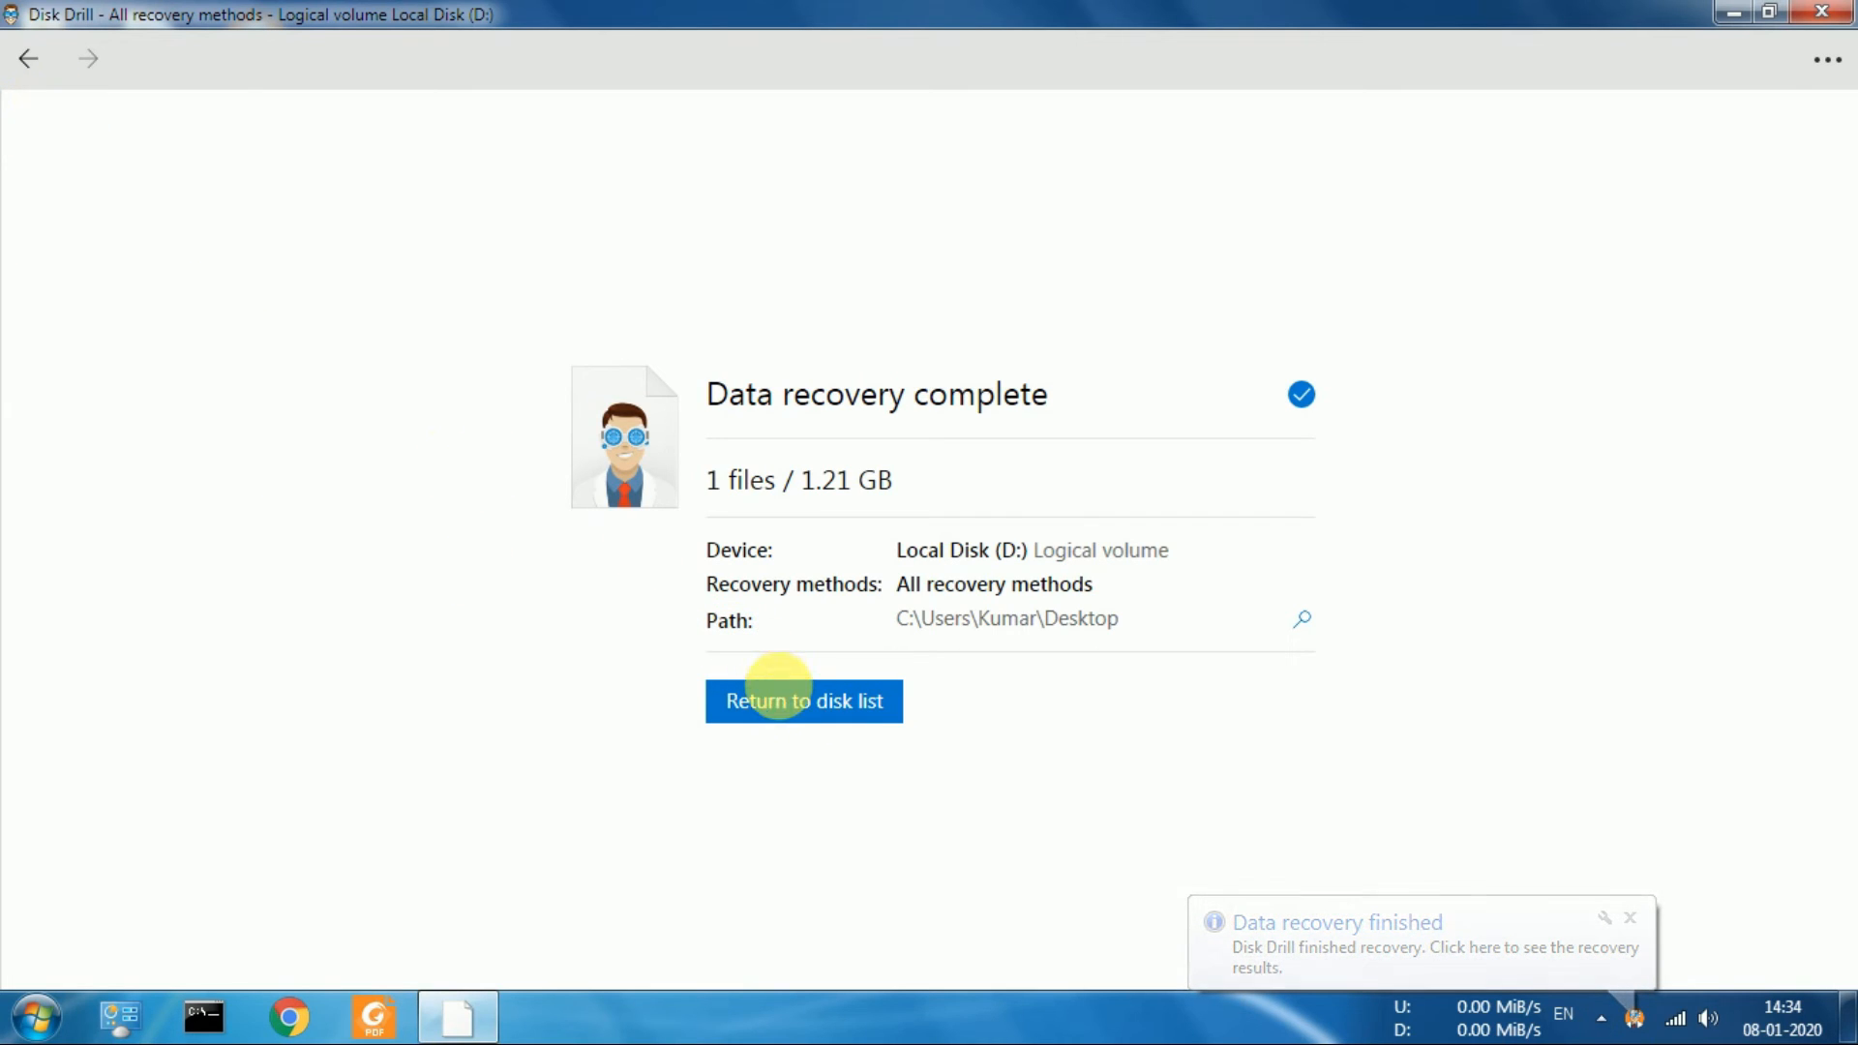
Return to the disk list, close Disk Drill, and open the Local Disk (D) folder inside Found files on the desktop
{"action": "left_click", "coordinate": [780, 693]}
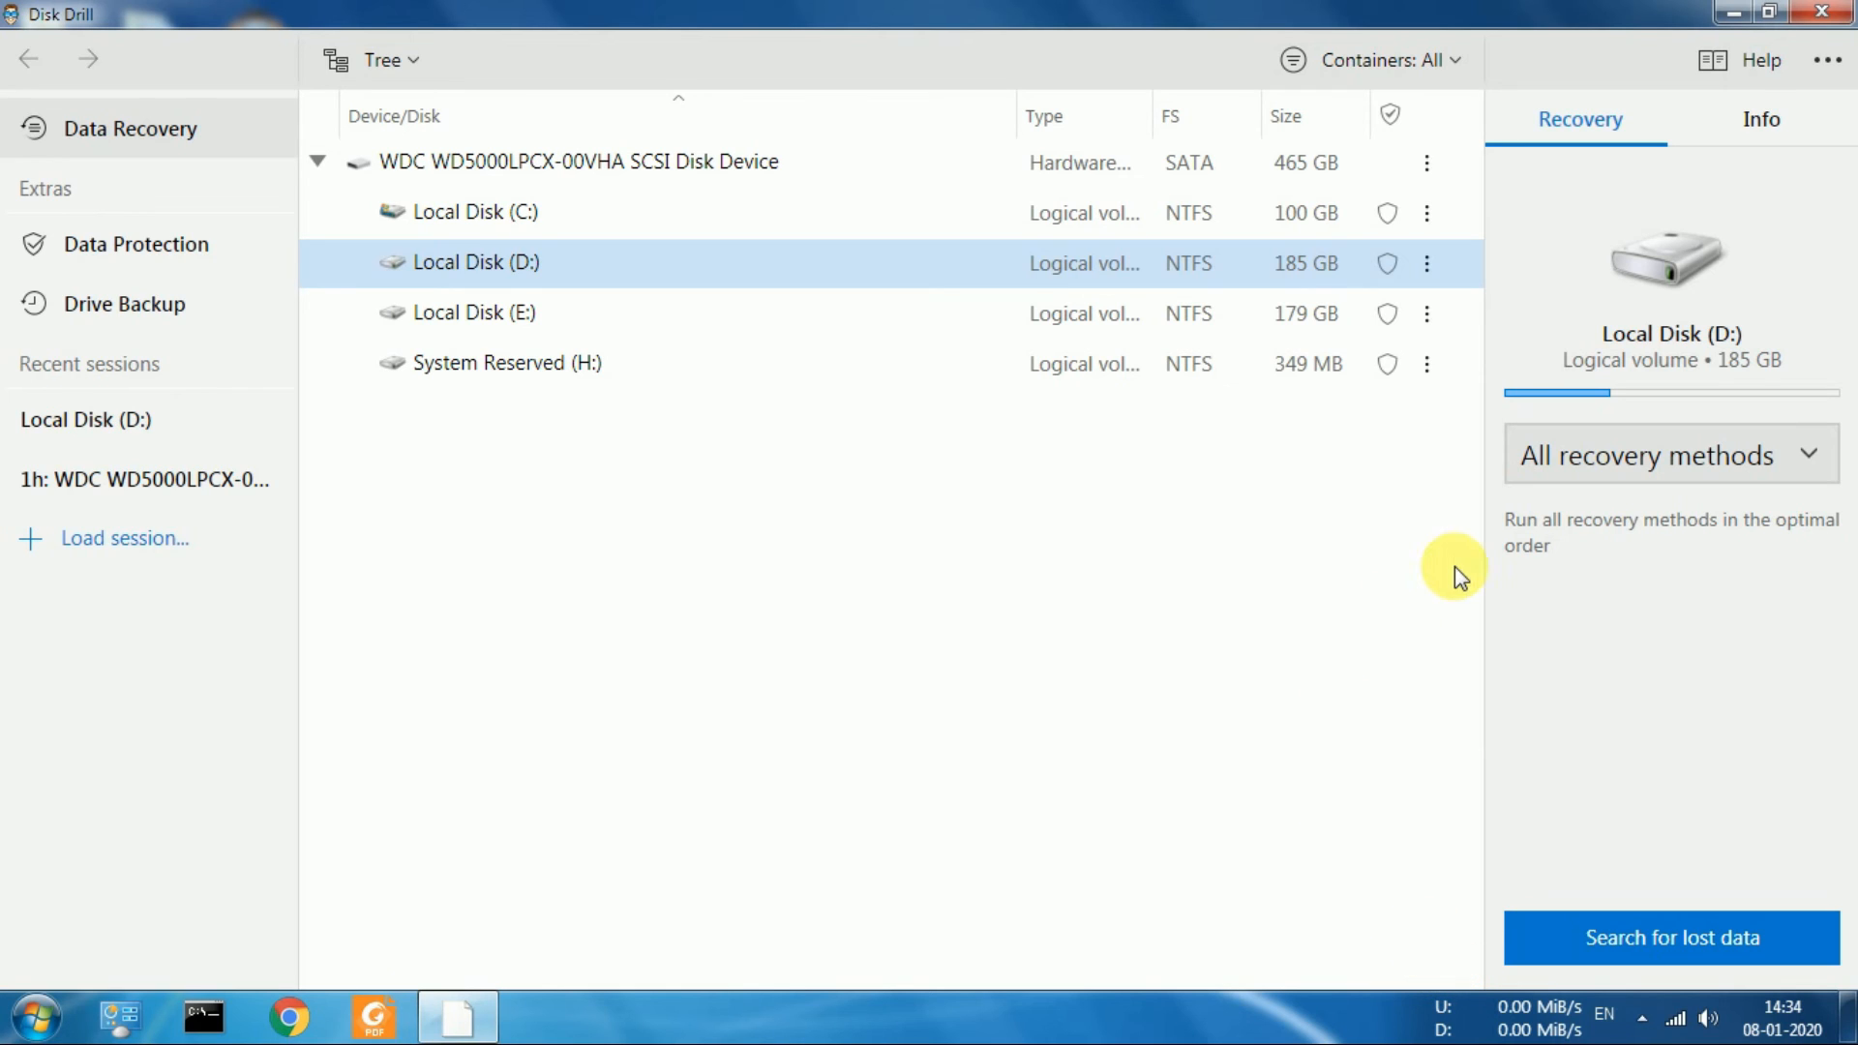
{"action": "left_click", "coordinate": [1831, 12]}
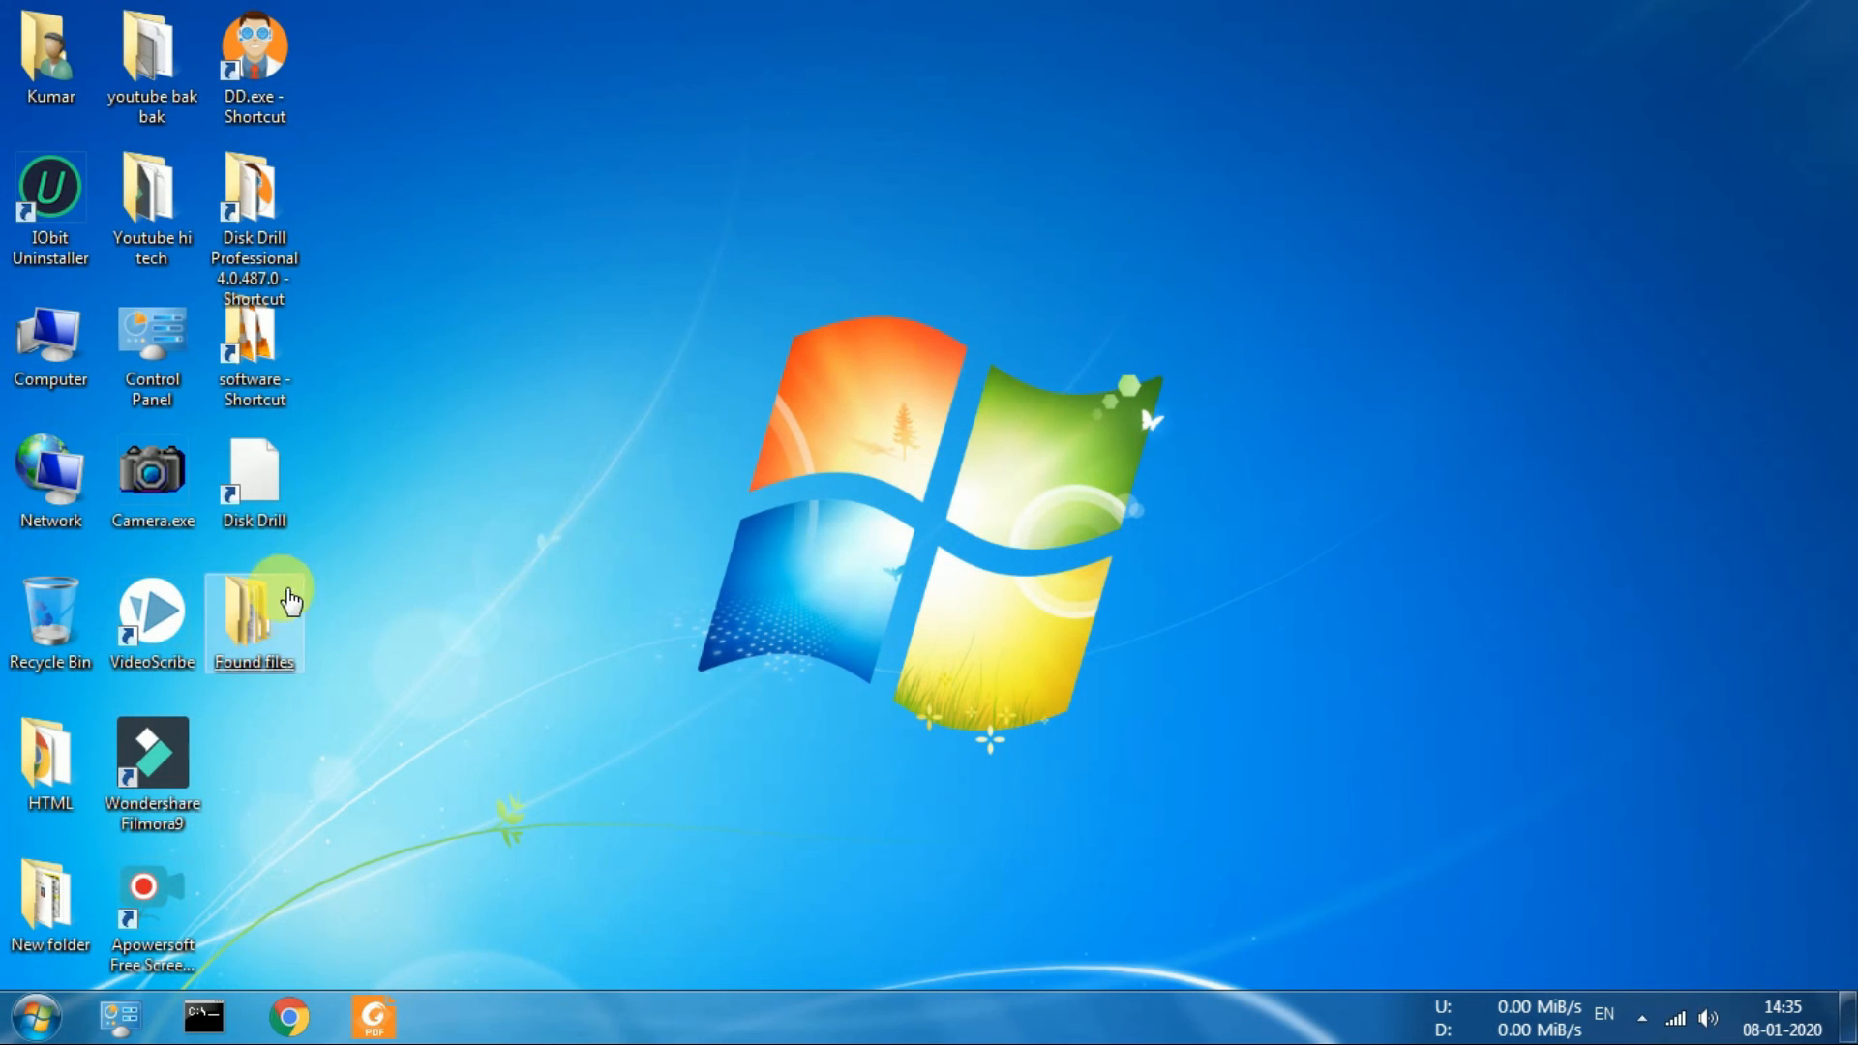
{"action": "left_click", "coordinate": [273, 631]}
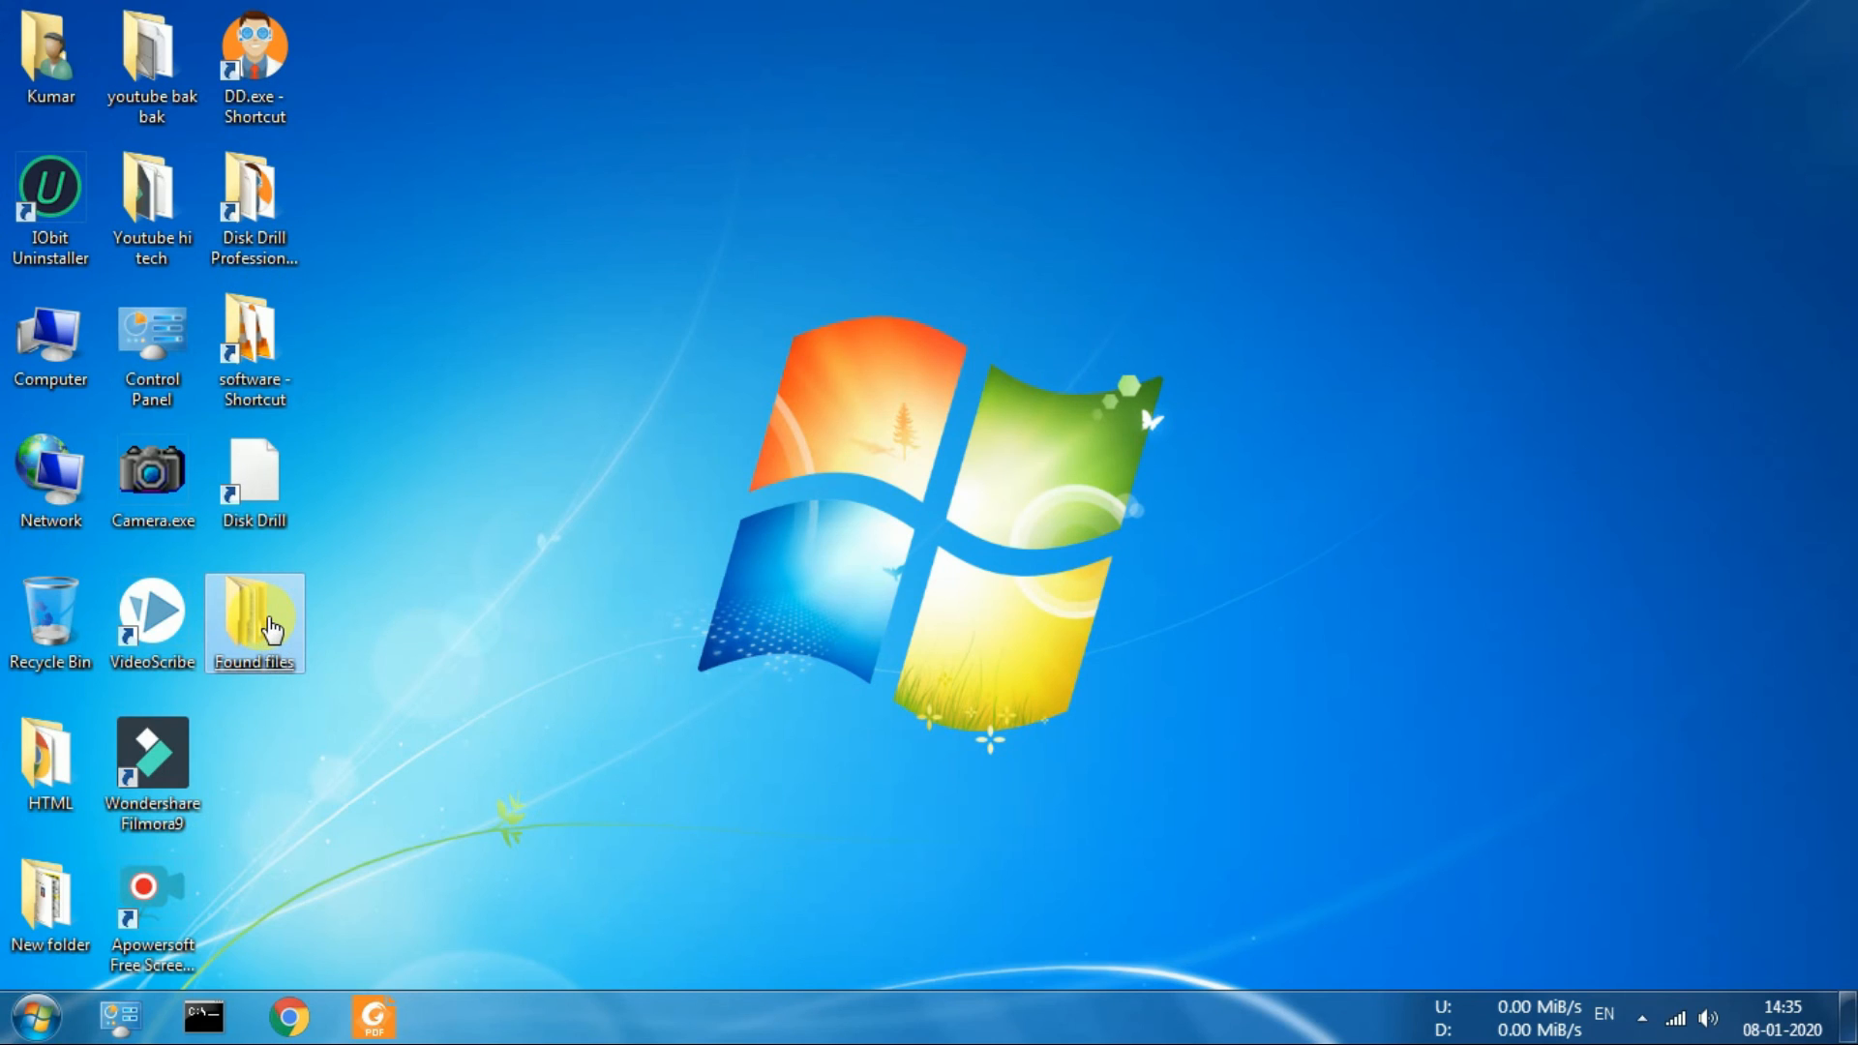
{"action": "left_click", "coordinate": [273, 631]}
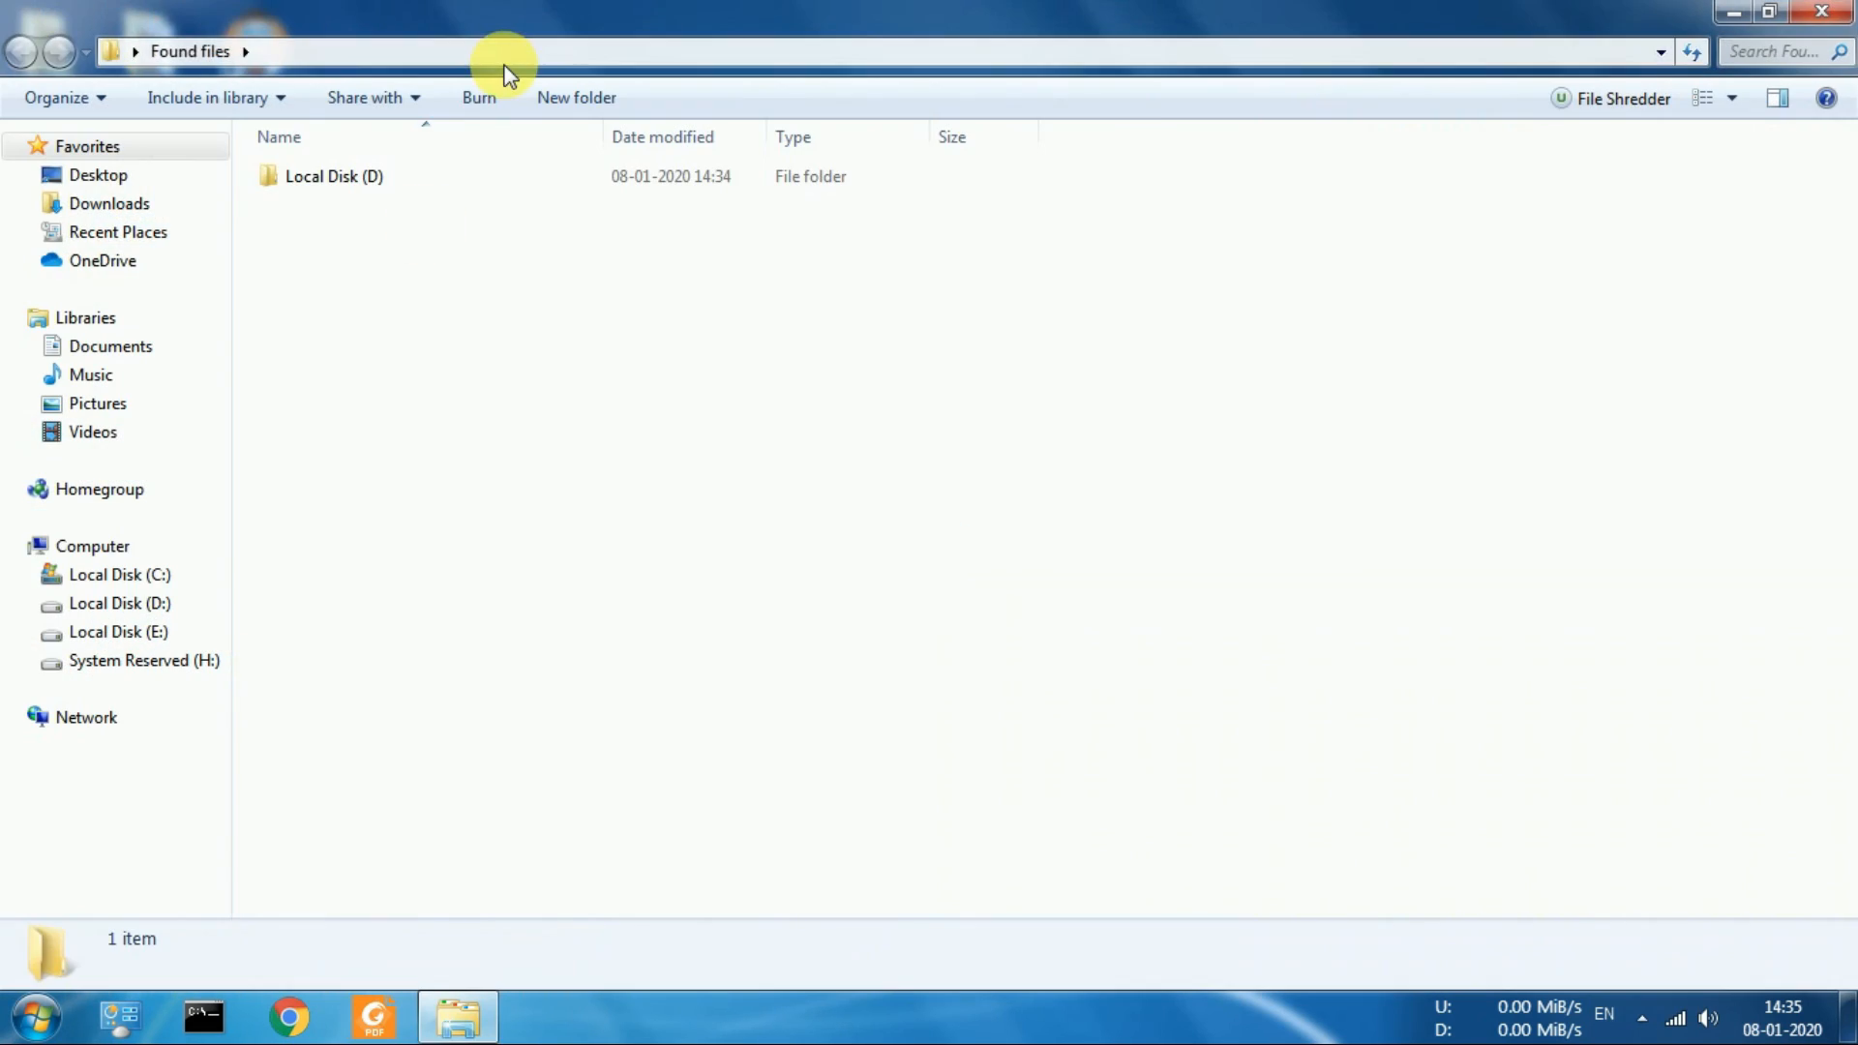
{"action": "left_click", "coordinate": [433, 182]}
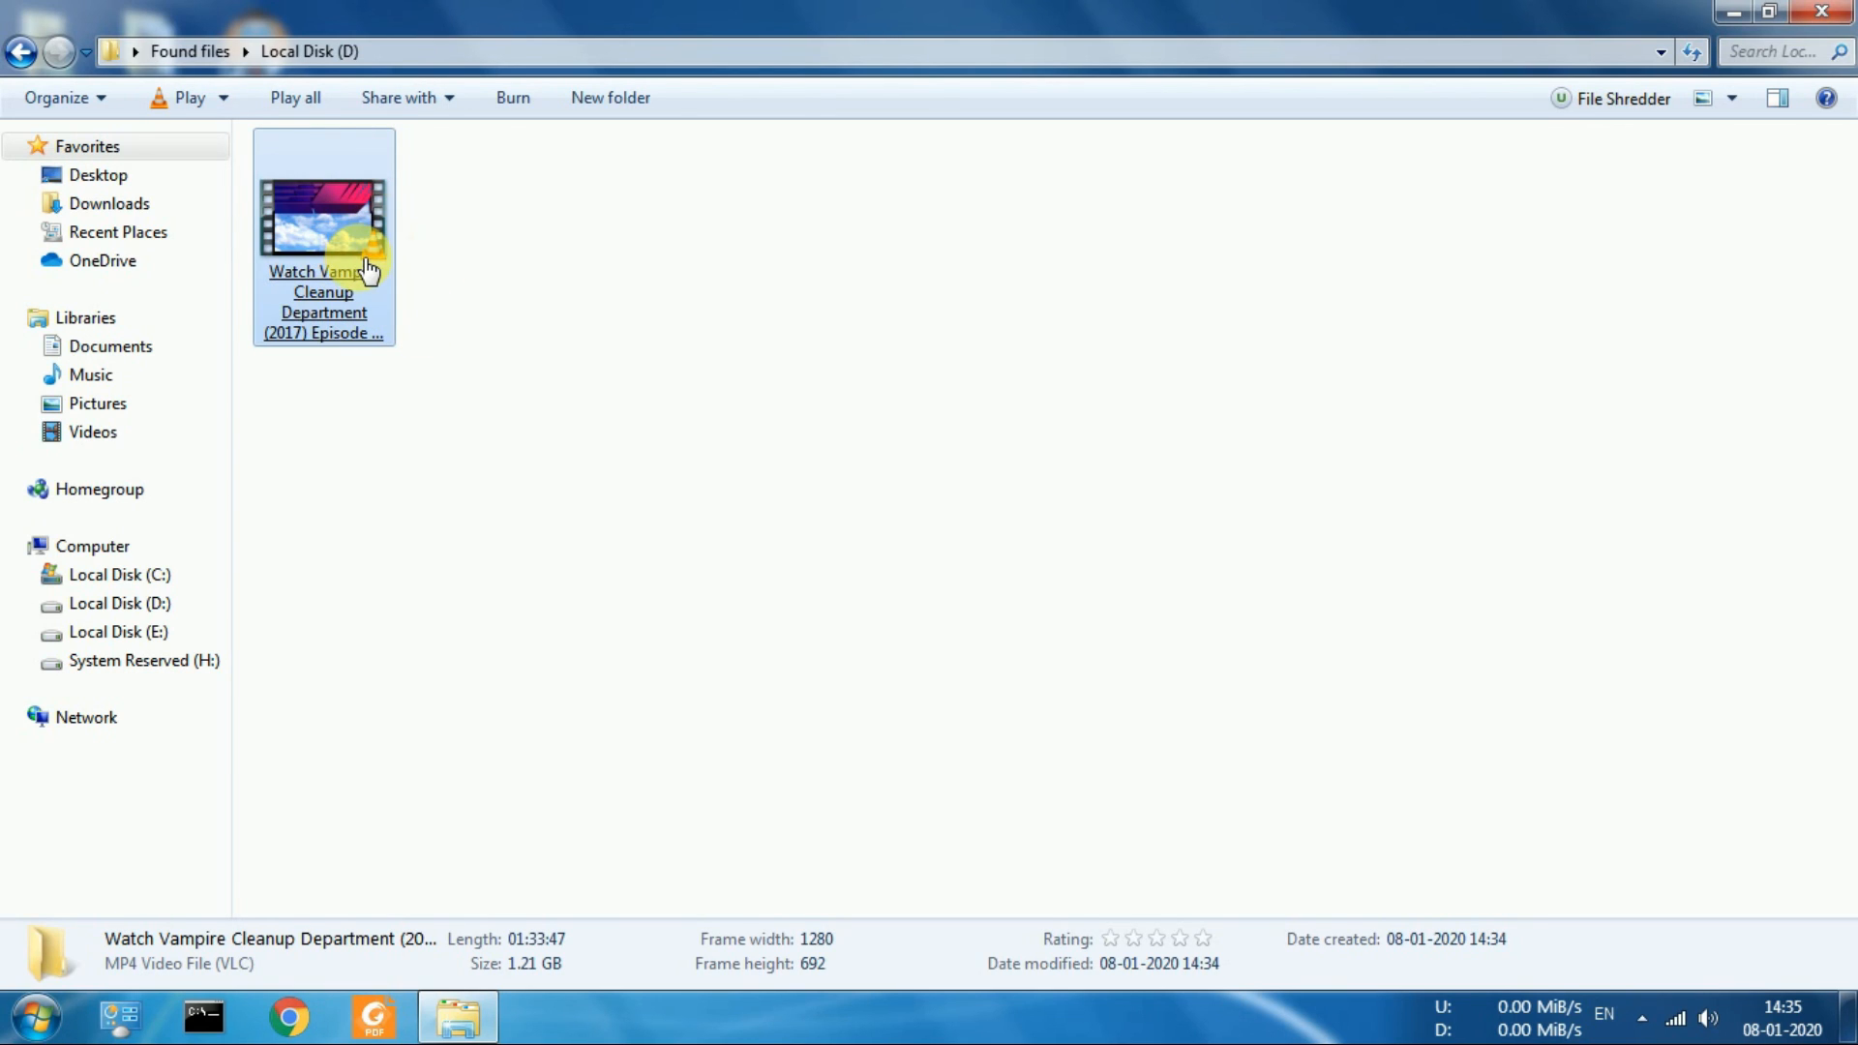
Check the file type, location and size of the recovered video in its properties, and close them without changes
{"action": "key", "text": "alt+Return"}
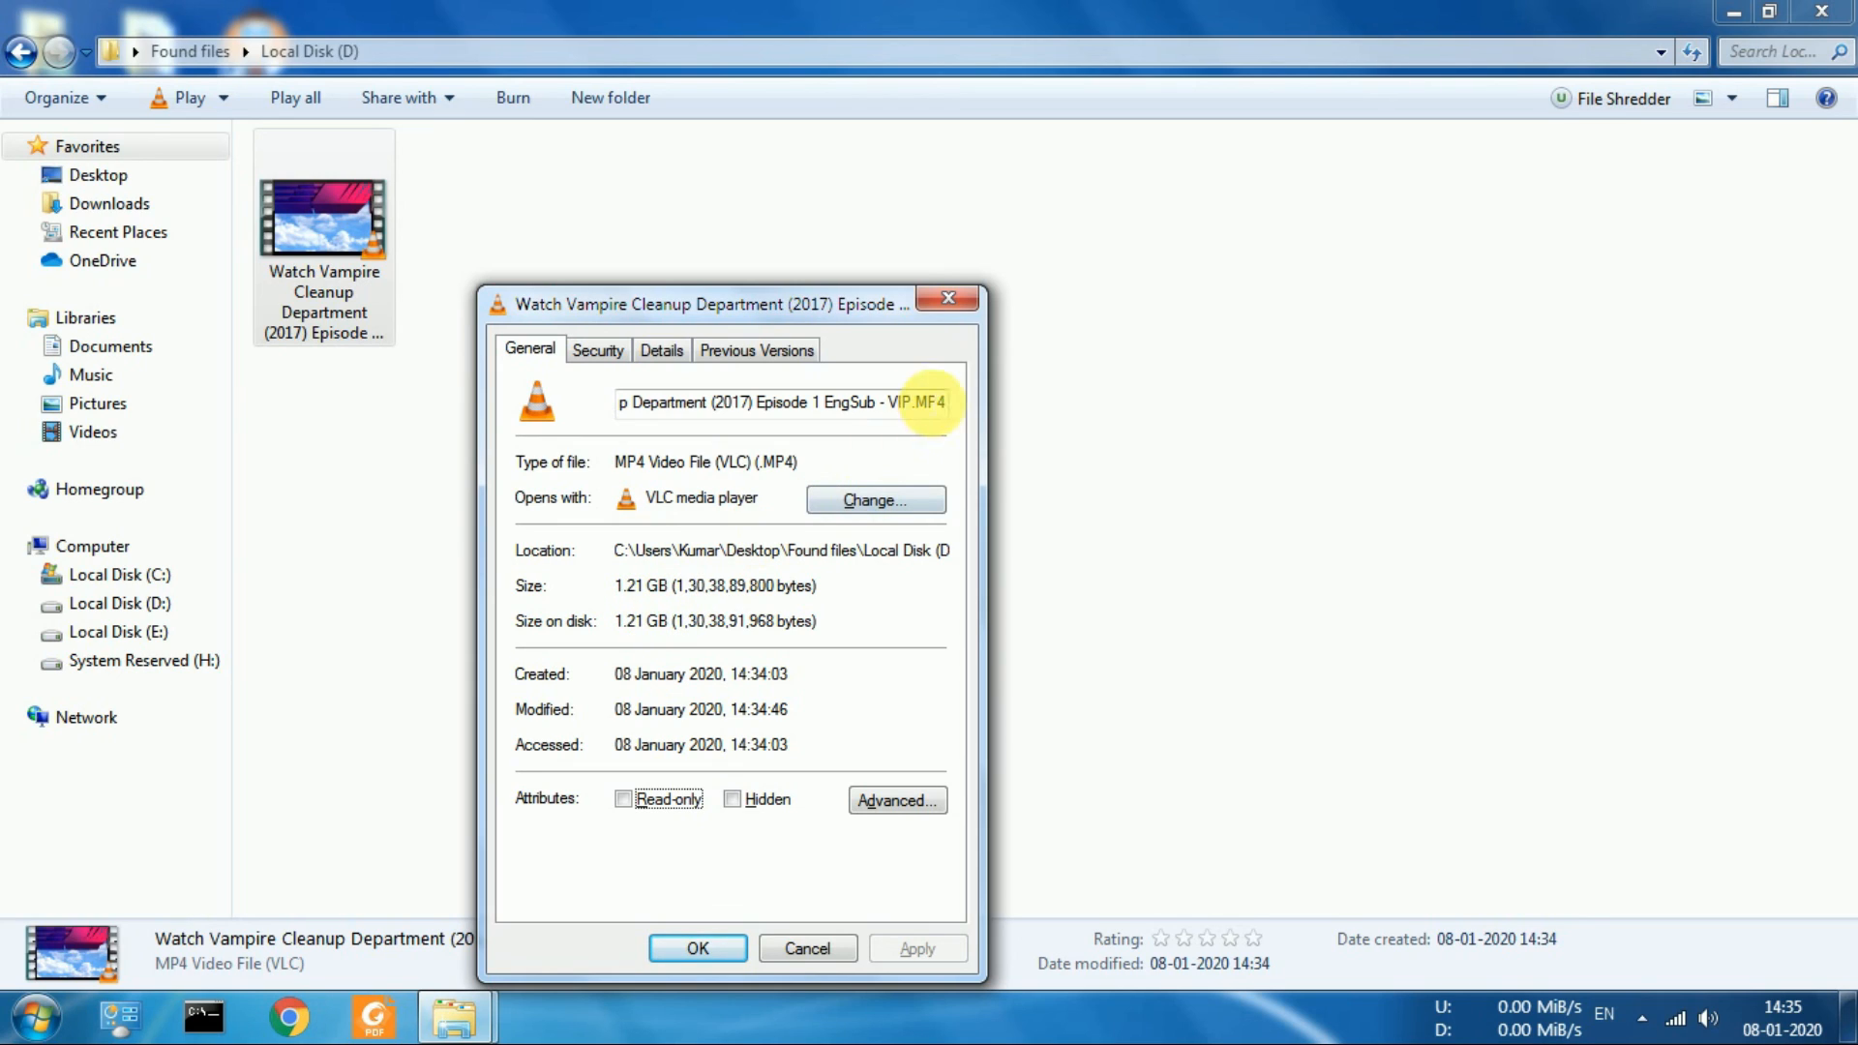
{"action": "left_click", "coordinate": [946, 304]}
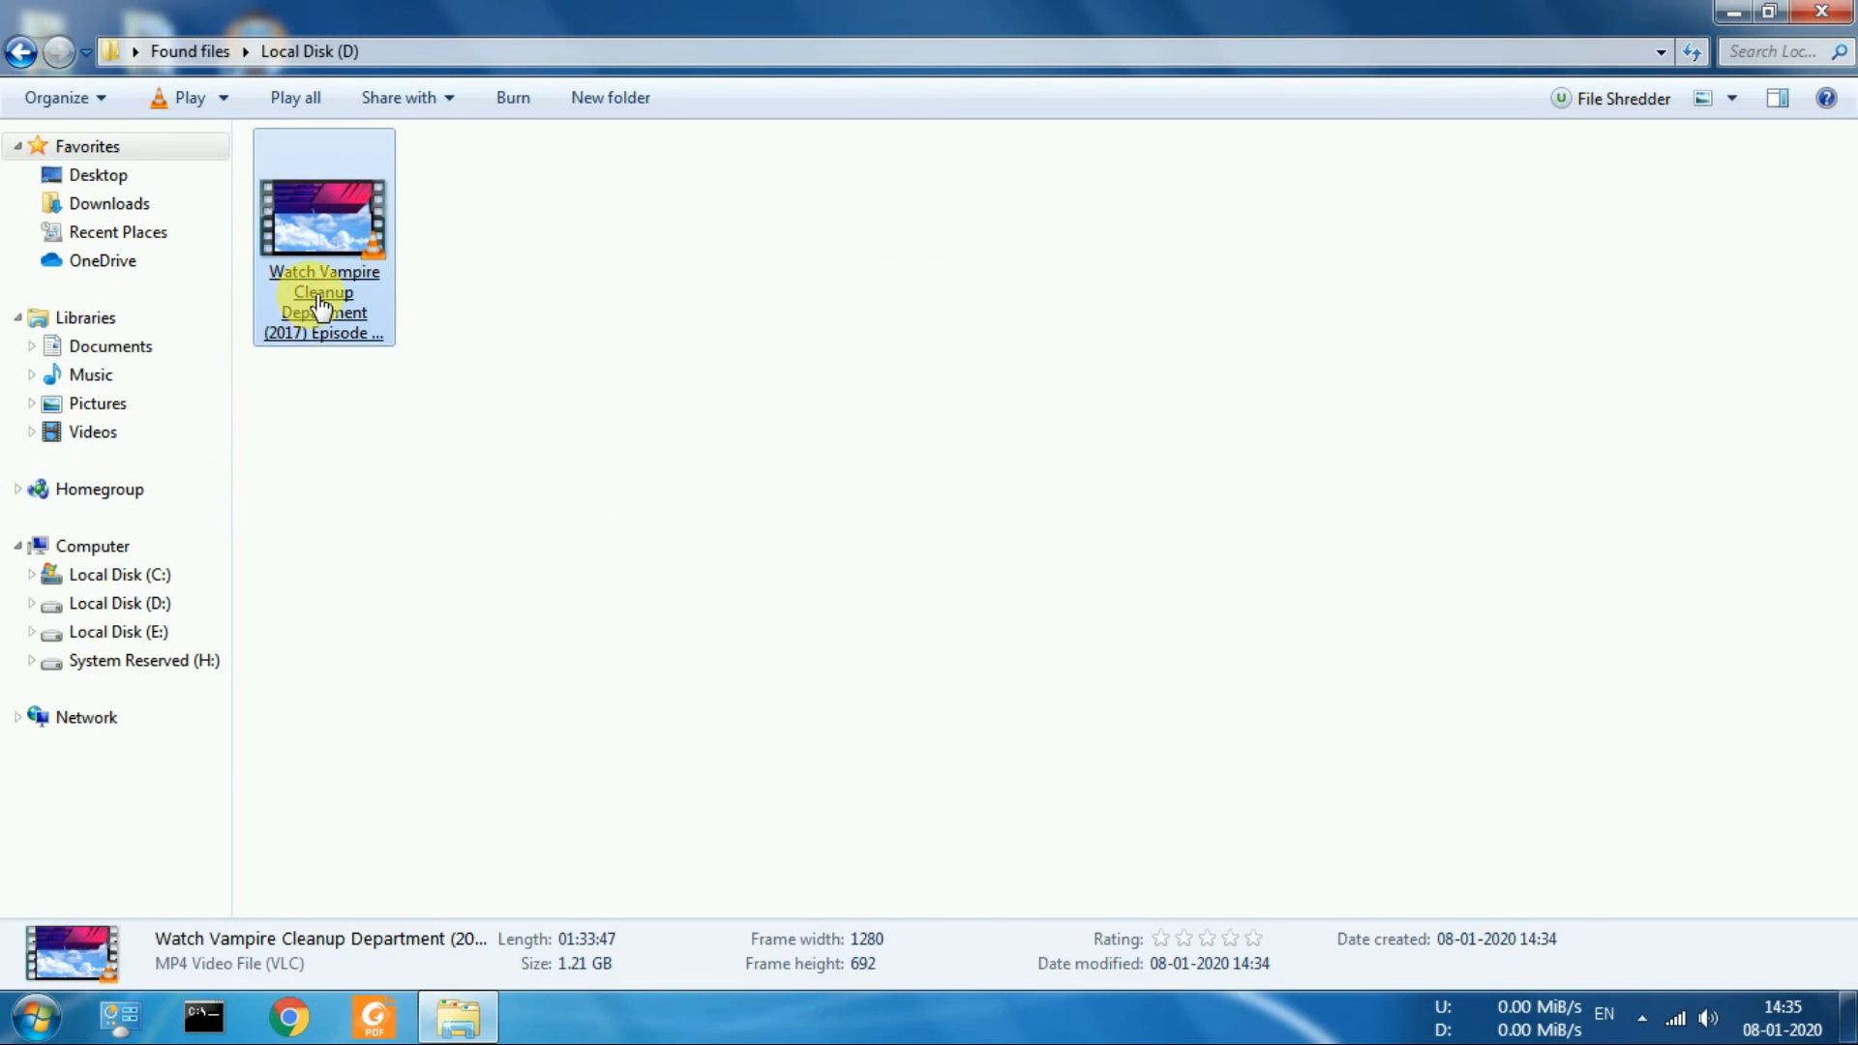
{"action": "left_click", "coordinate": [619, 646]}
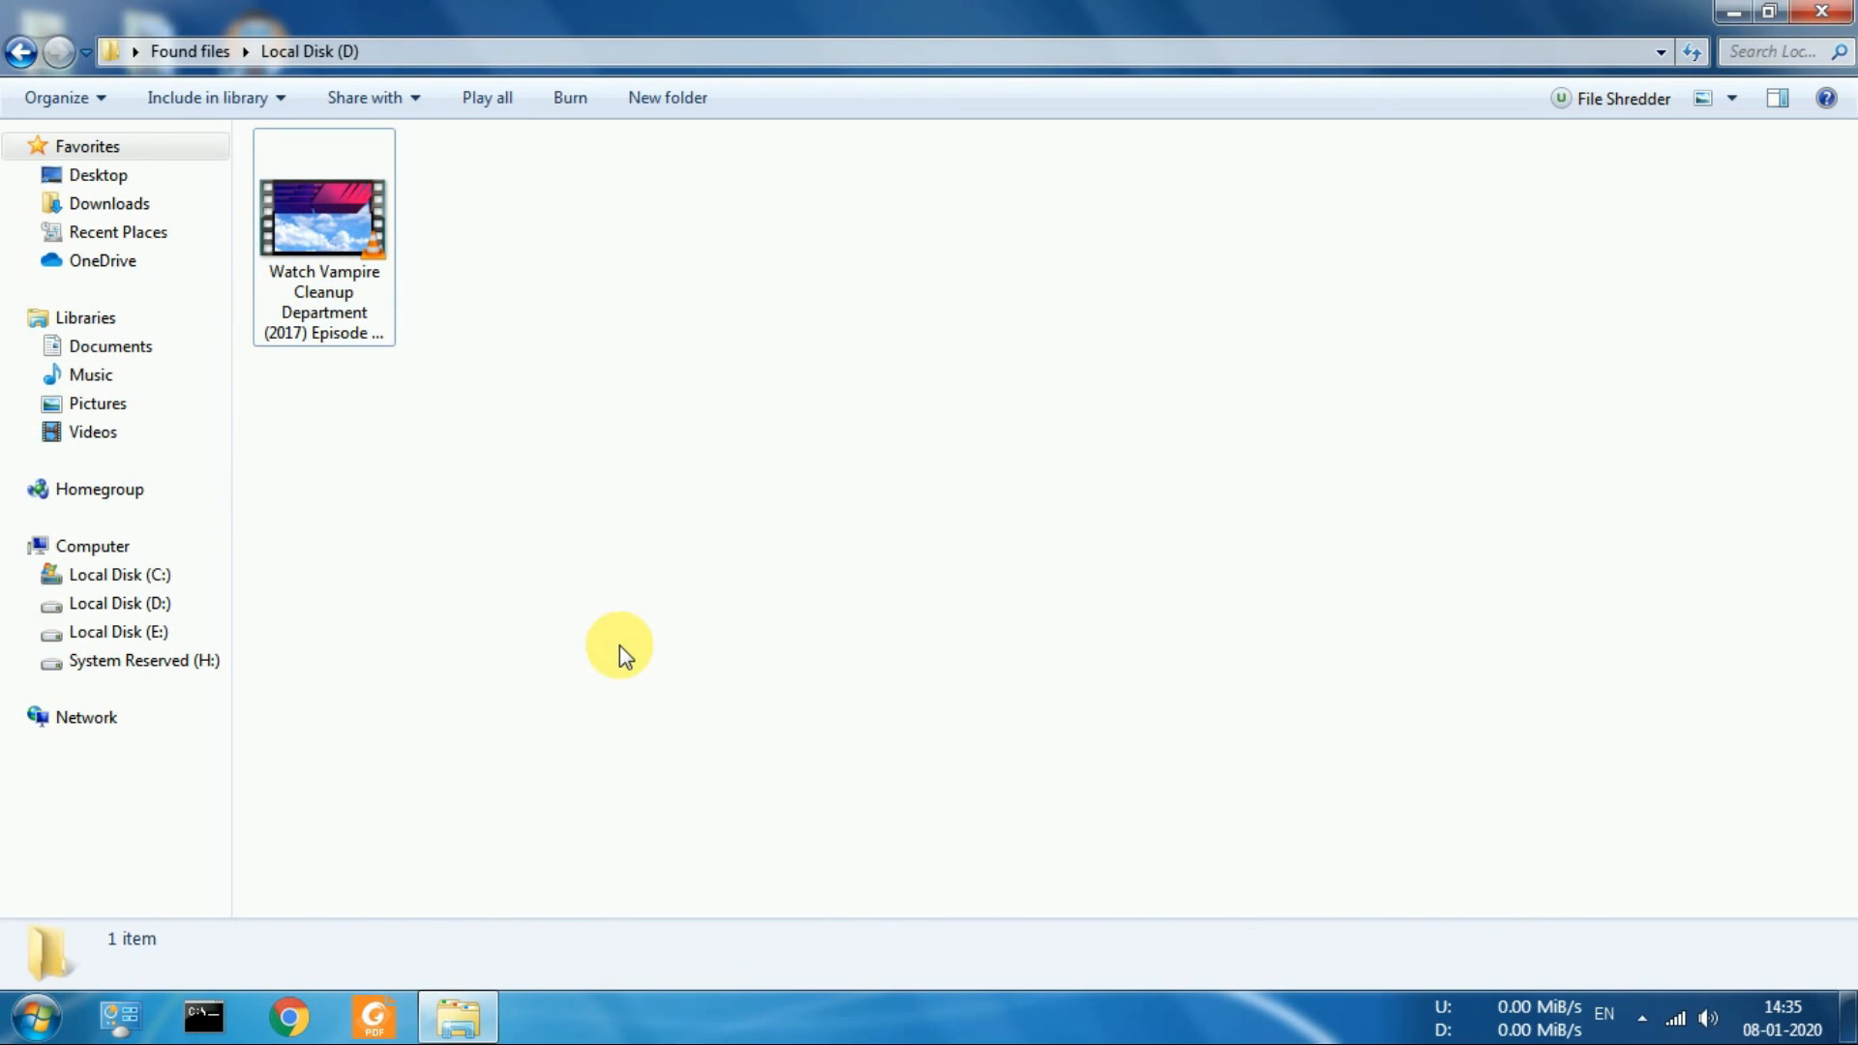